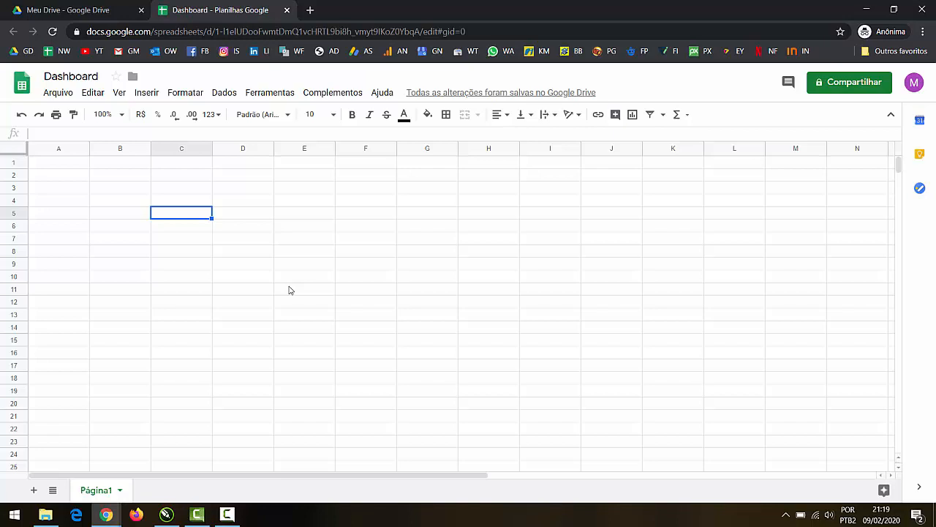
# Rename the first sheet, Página1, as Dashboard.
pyautogui.doubleClick(91, 490)
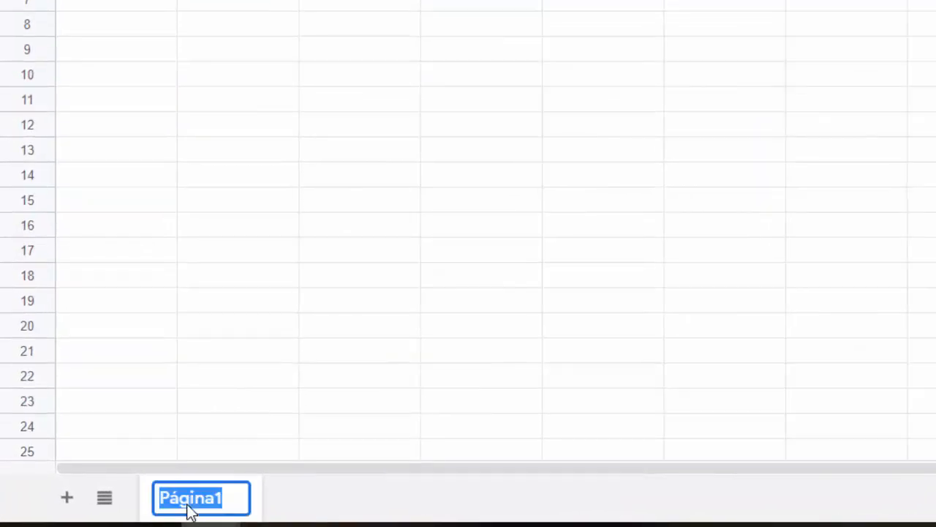
pyautogui.write('Dashboard')
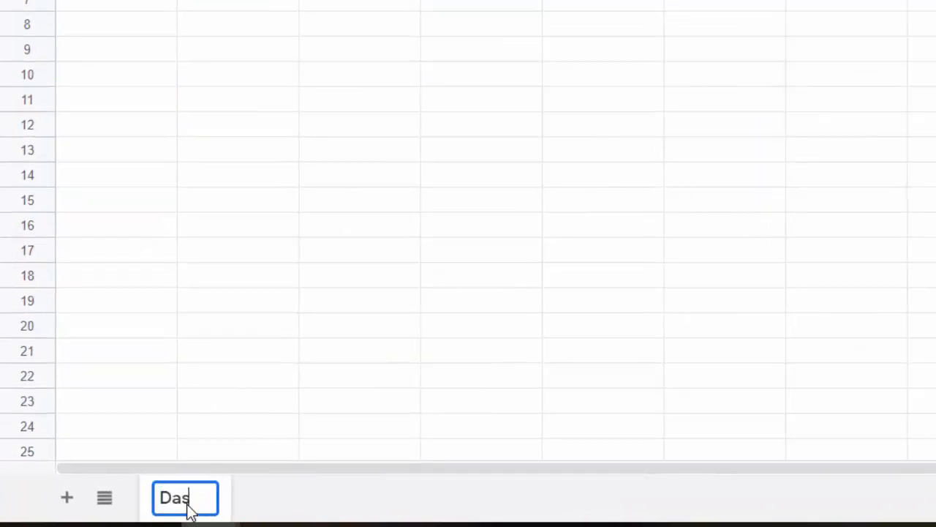
pyautogui.press('Return')
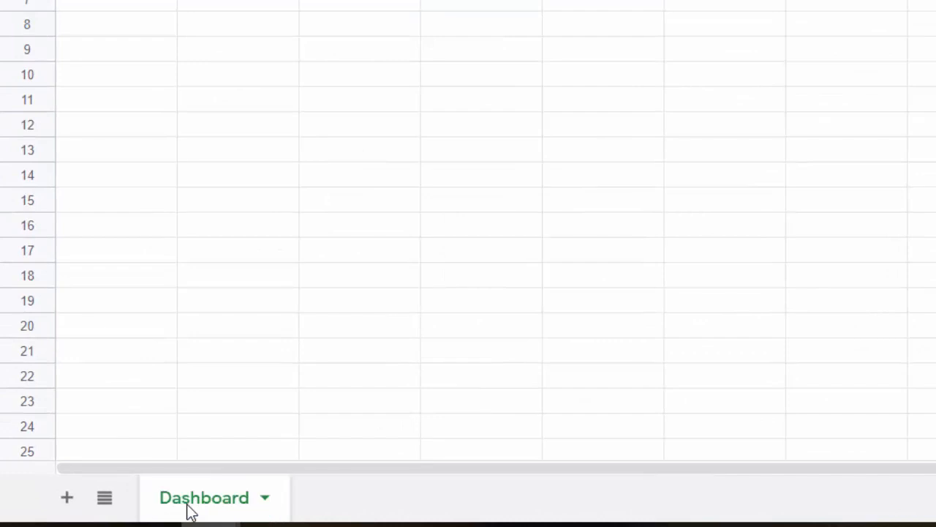
# Add a second sheet to the spreadsheet and name it DB.
pyautogui.click(68, 498)
pyautogui.doubleClick(316, 499)
pyautogui.write('DR')
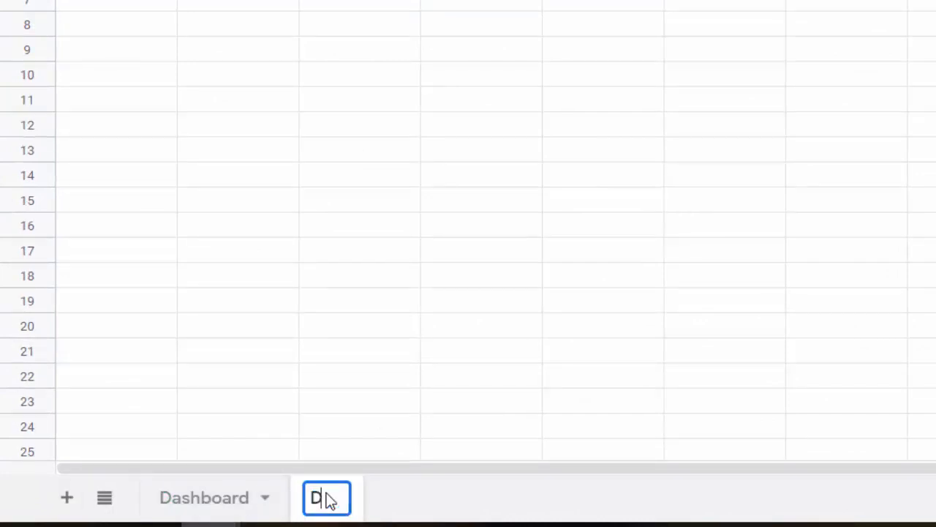
pyautogui.press('Return')
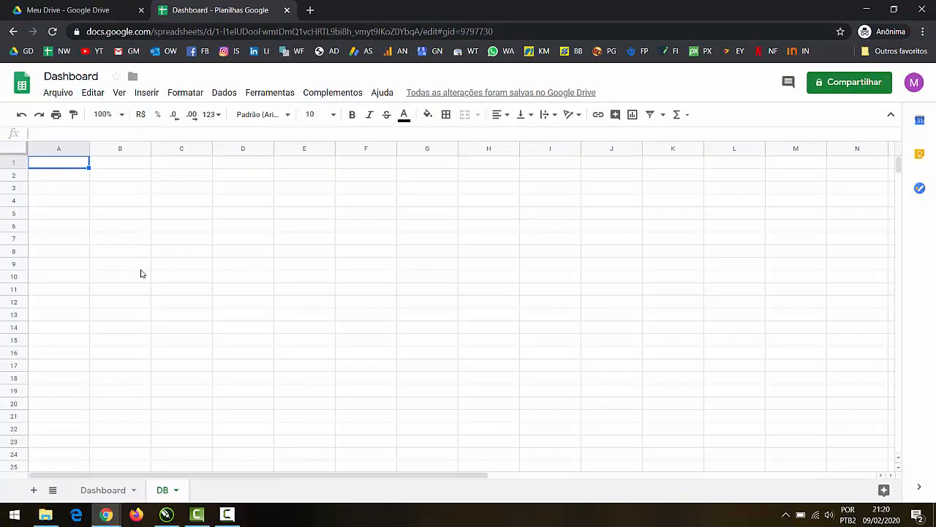
# Fill row 1 of the DB sheet with the first employee's name, Minas Gerais and 150 in columns A to C.
pyautogui.write('Thiago')
pyautogui.press('Tab')
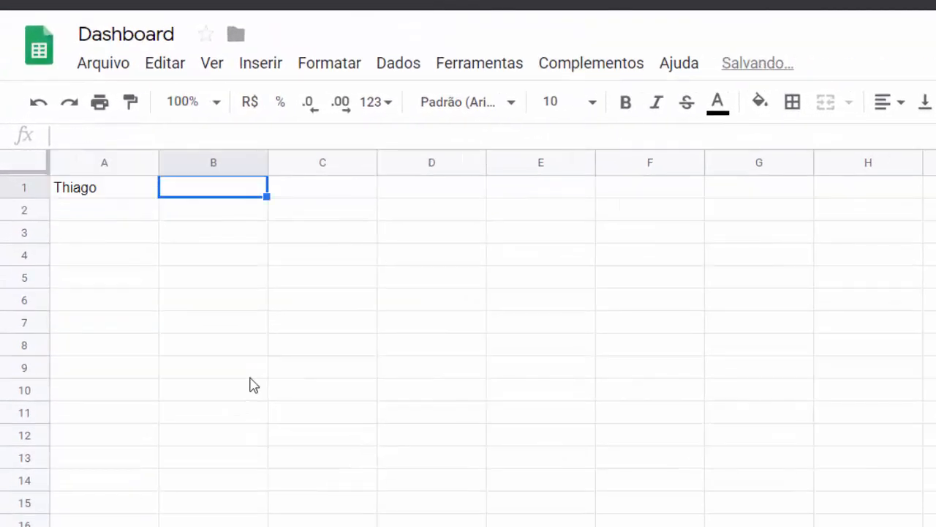
pyautogui.write('Mi')
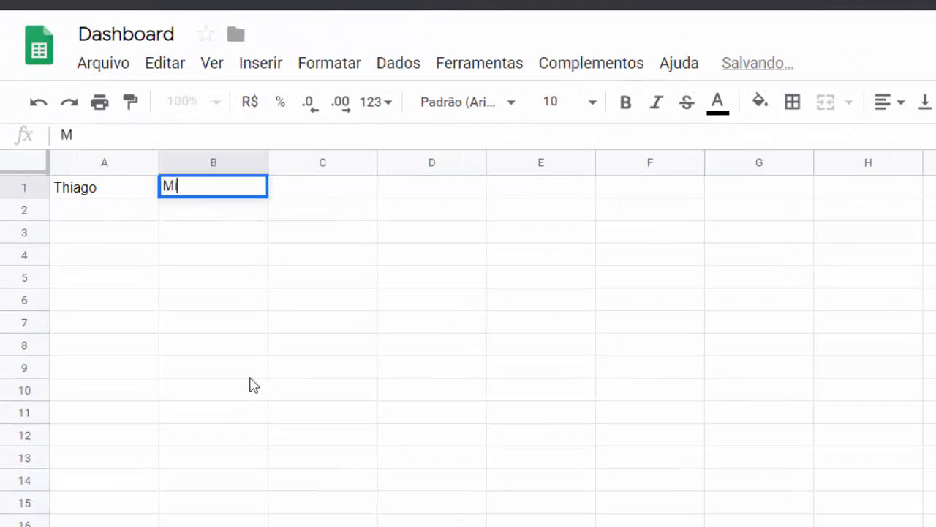
pyautogui.write('nas Gerais')
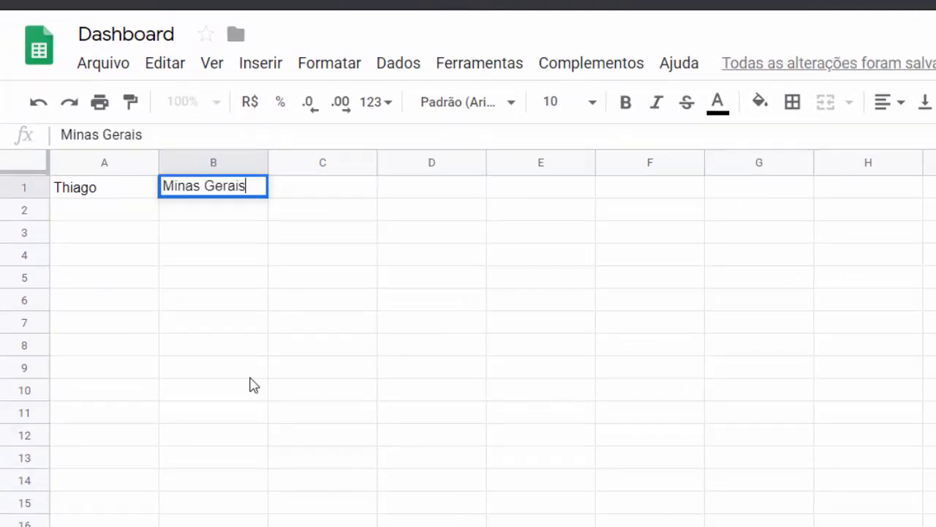
pyautogui.press('Tab')
pyautogui.write('150')
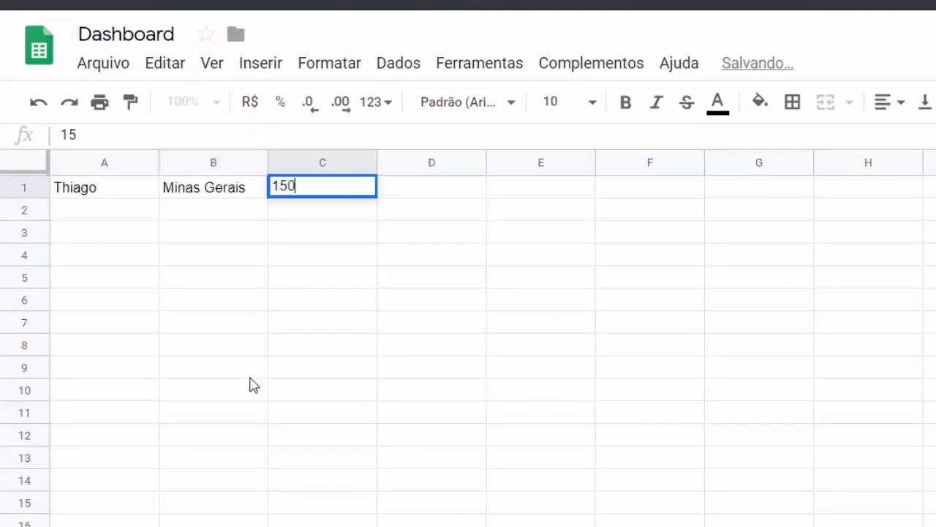
pyautogui.press('Return')
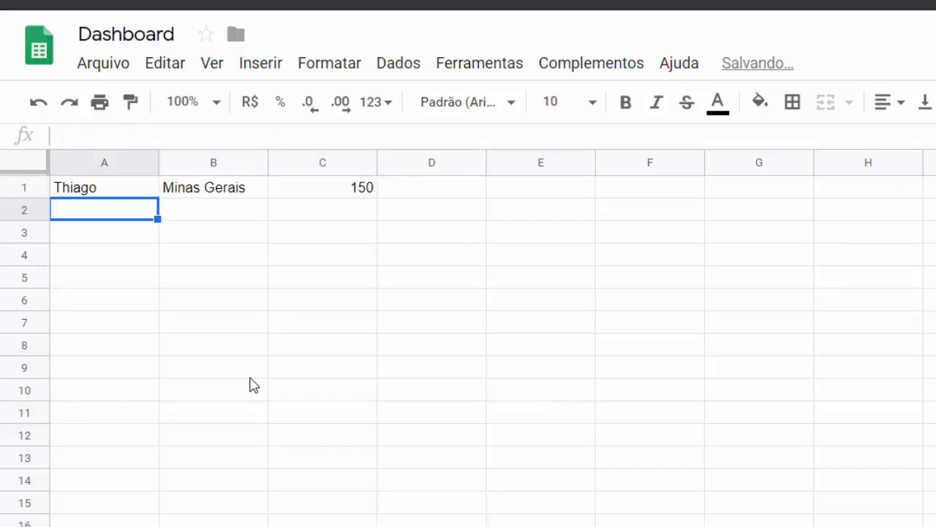
# Fill row 2 with the second employee's name, São Paulo and 20 in columns A to C.
pyautogui.write('Thais')
pyautogui.press('Tab')
pyautogui.write('São ')
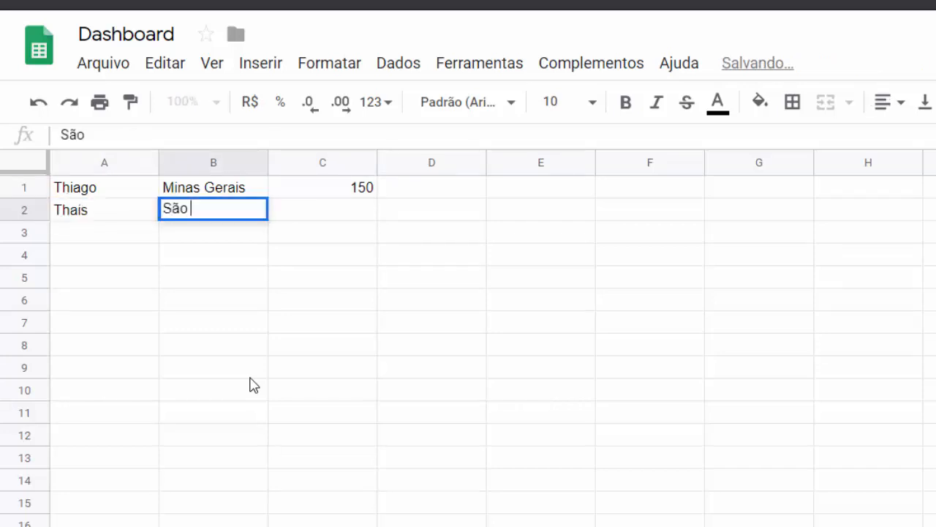
pyautogui.write('Paulo')
pyautogui.press('Tab')
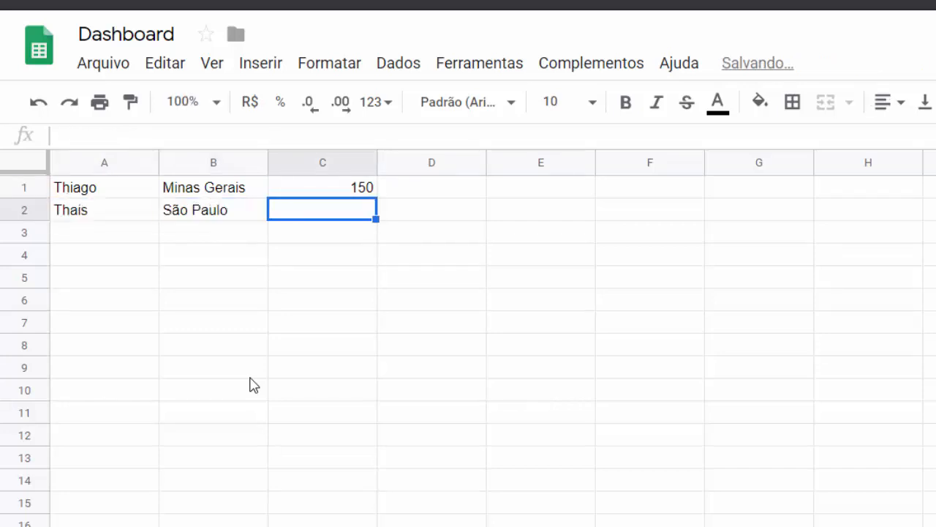
pyautogui.write('20')
pyautogui.press('Return')
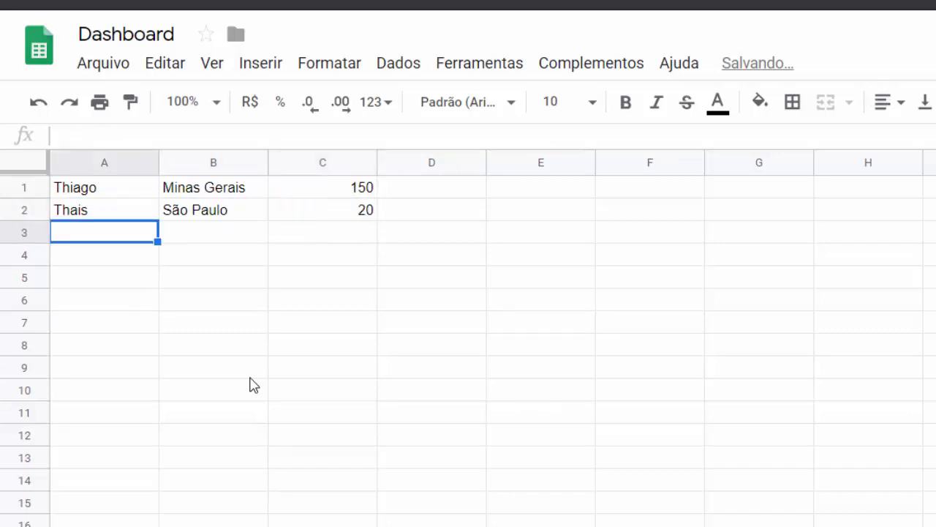
# Fill row 3 with the third employee's name, Minas Gerais and 400 in columns A to C.
pyautogui.write('Roberto')
pyautogui.press('Tab')
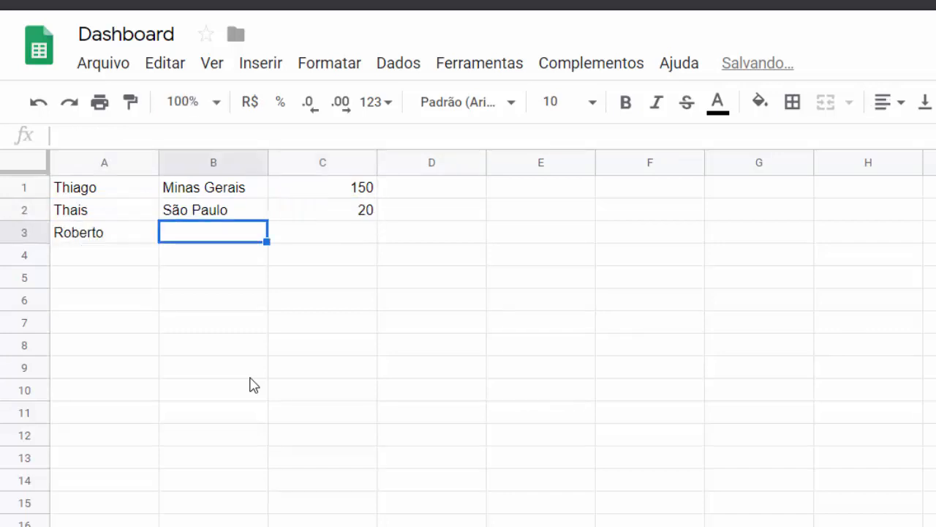
pyautogui.write('M')
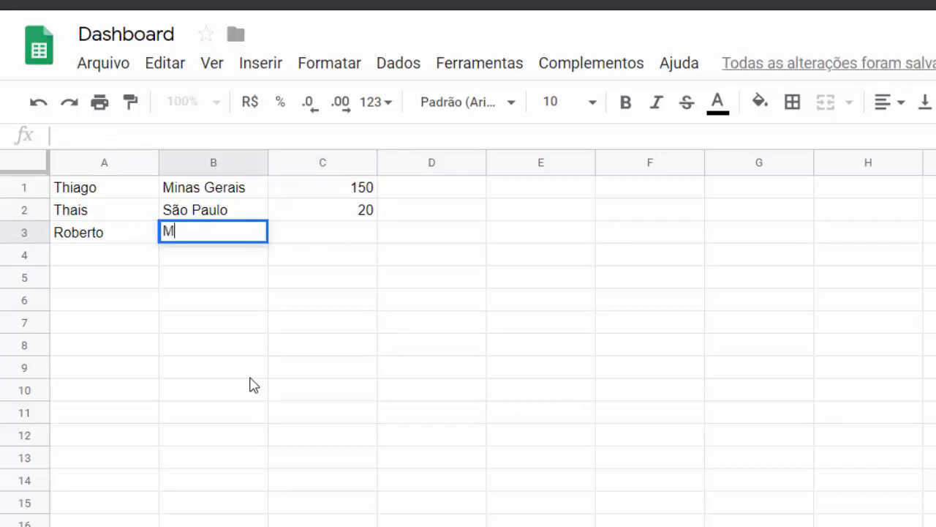
pyautogui.write('inas Gerais')
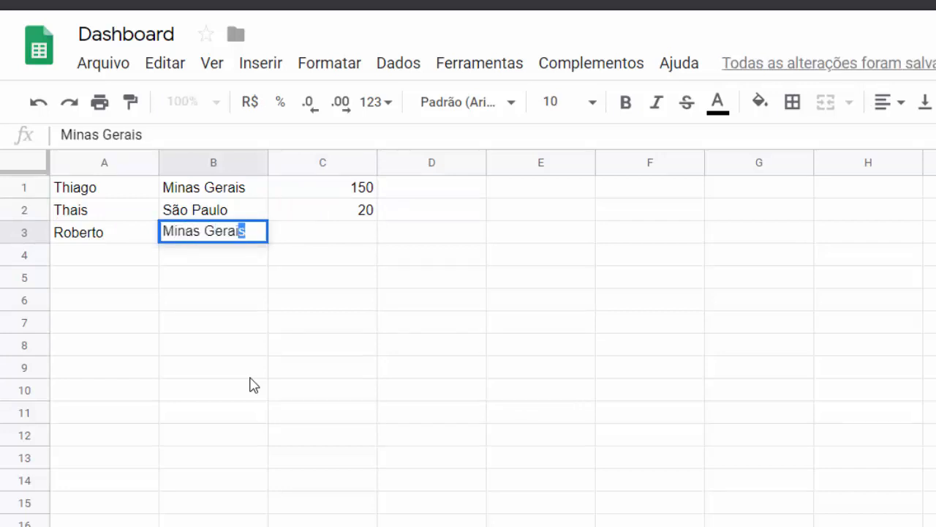
pyautogui.press('Tab')
pyautogui.write('400')
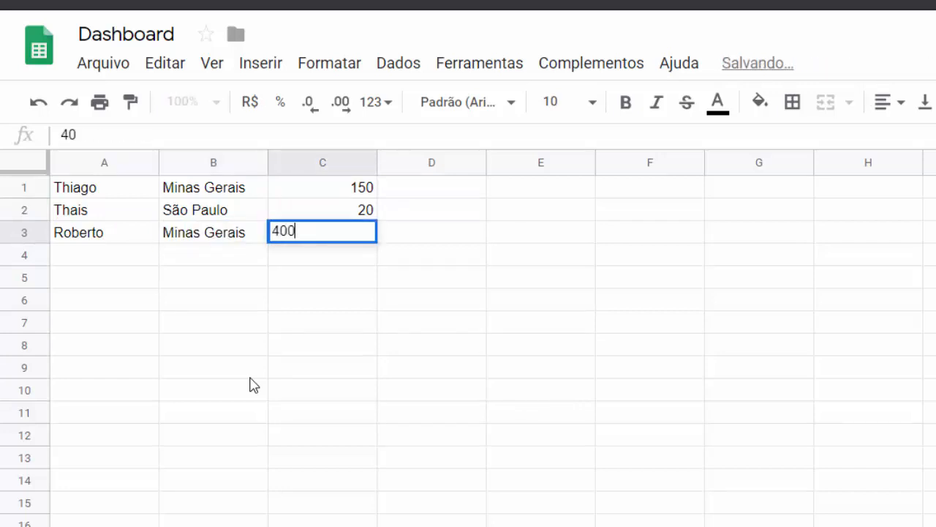
pyautogui.press('Return')
# Fill row 4 with the fourth employee's name, Rio de Janeiro and 15 in columns A to C.
pyautogui.write('Carlos')
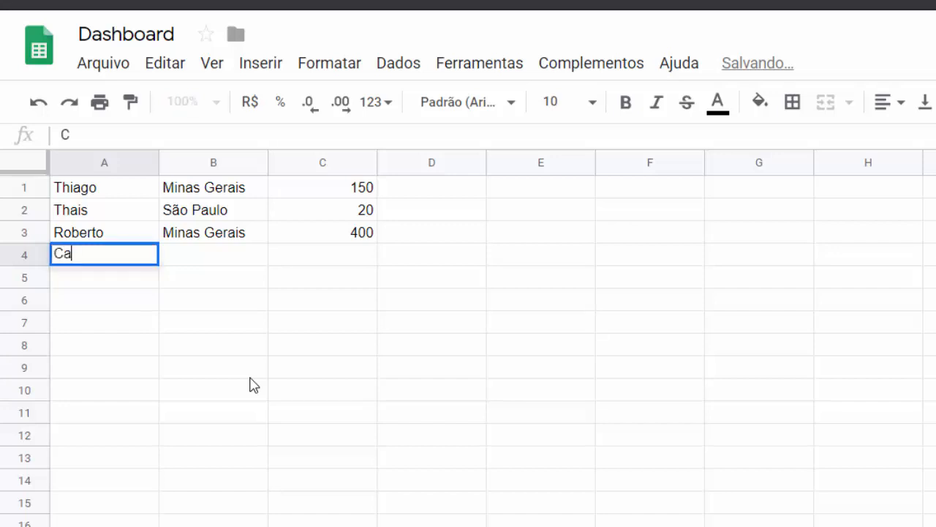
pyautogui.press('Tab')
pyautogui.write('Rio d')
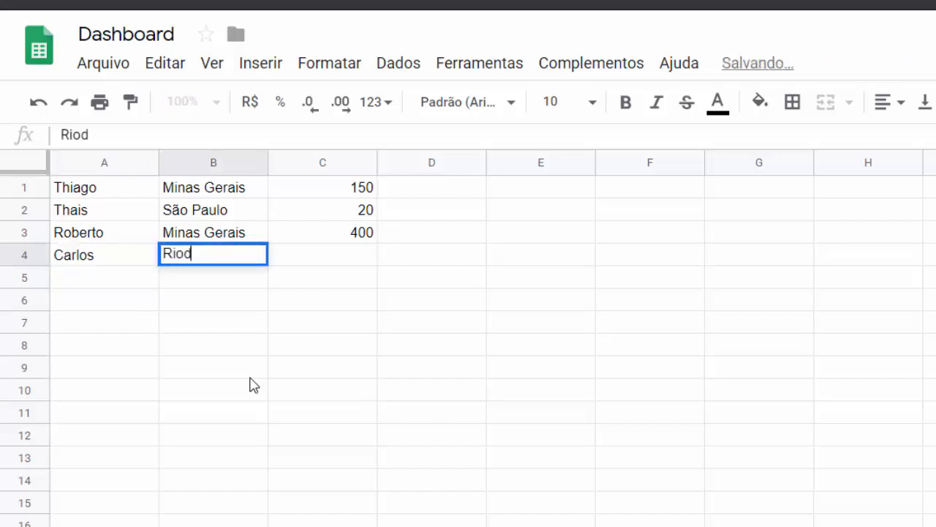
pyautogui.press('BackSpace')
pyautogui.write('de Janeir')
pyautogui.write('o')
pyautogui.press('Tab')
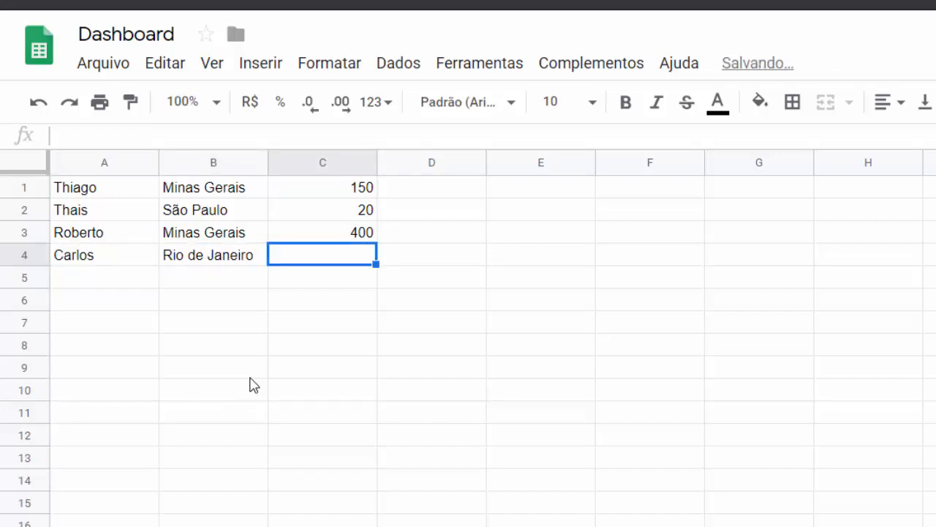
pyautogui.write('15')
pyautogui.press('Return')
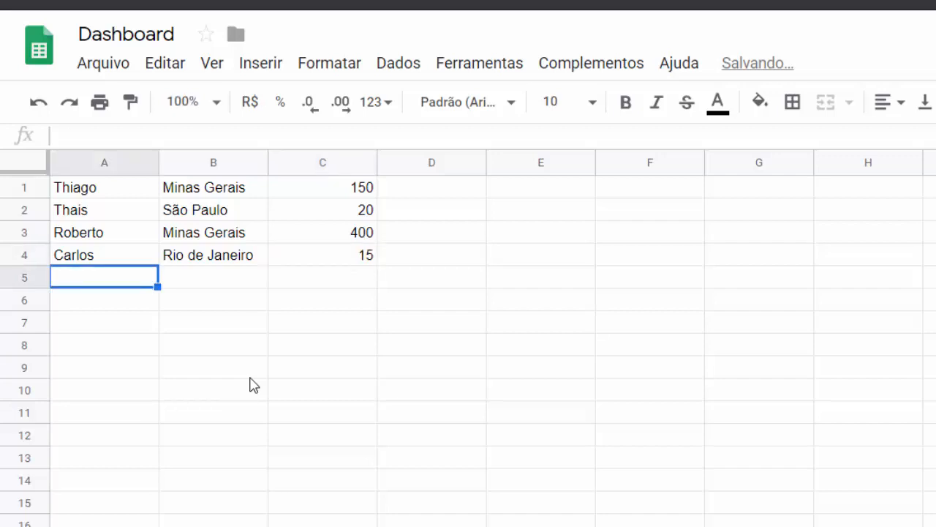
# Fill row 5 with the fifth employee's name, Maringá and 180 in columns A to C.
pyautogui.write('Vanessa')
pyautogui.press('Tab')
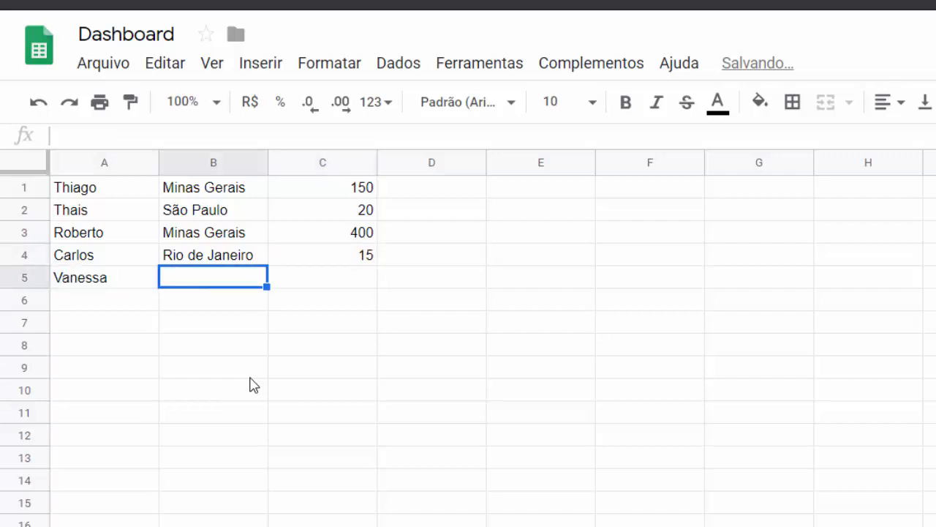
pyautogui.write('Maringá')
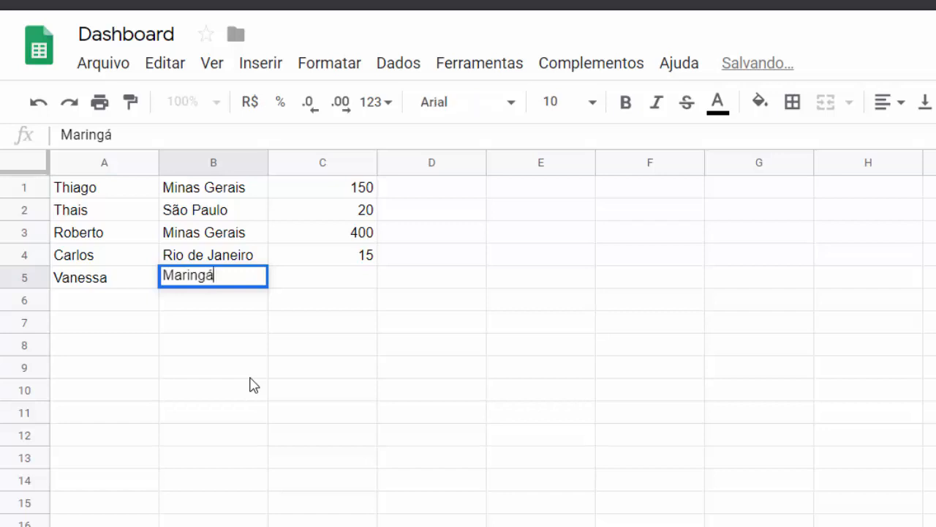
pyautogui.press('Tab')
pyautogui.write('1')
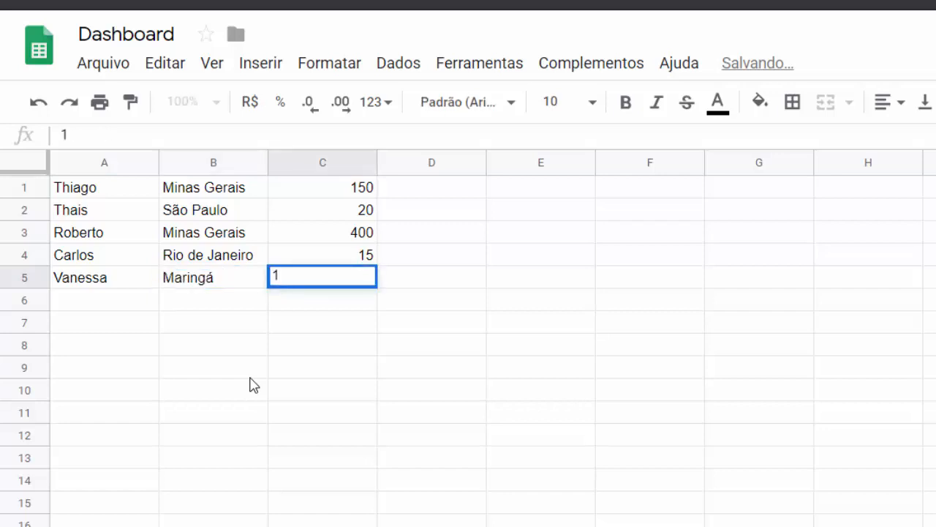
pyautogui.write('80')
pyautogui.press('Return')
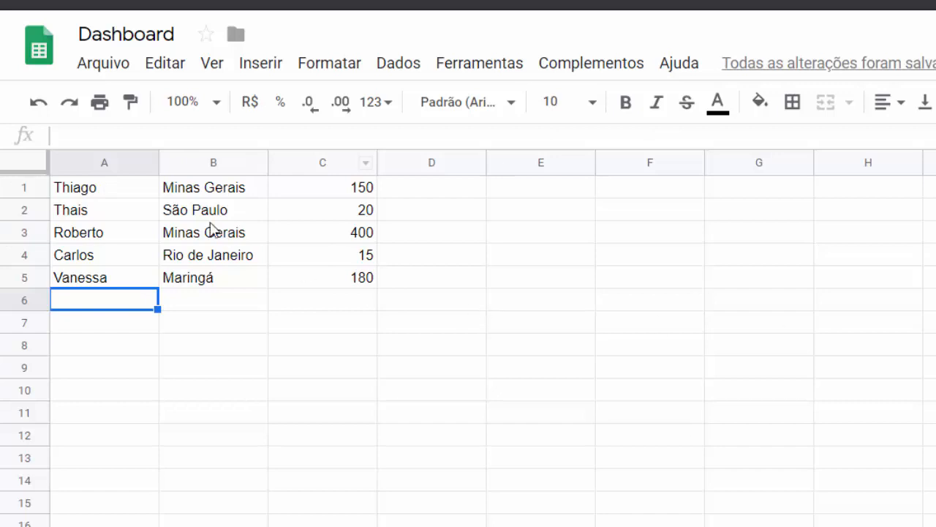
pyautogui.moveTo(126, 192); pyautogui.dragTo(296, 282)
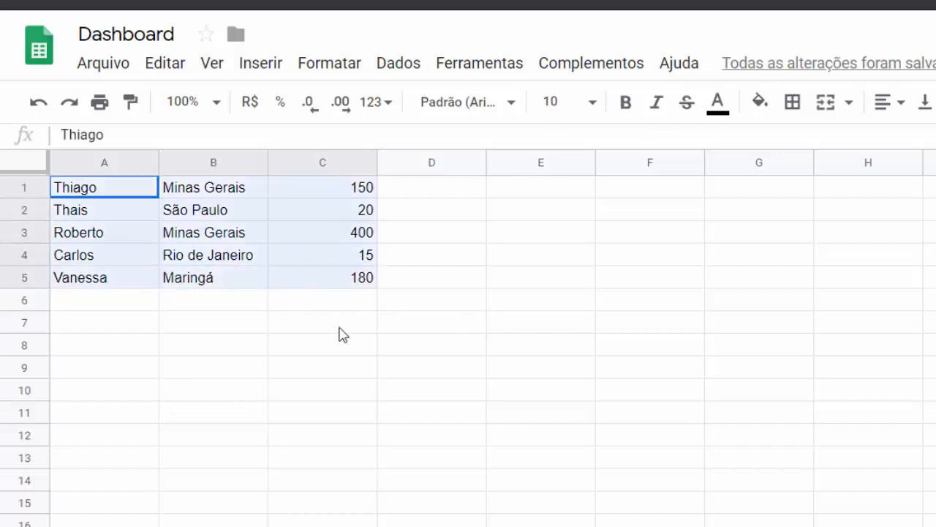
pyautogui.click(336, 389)
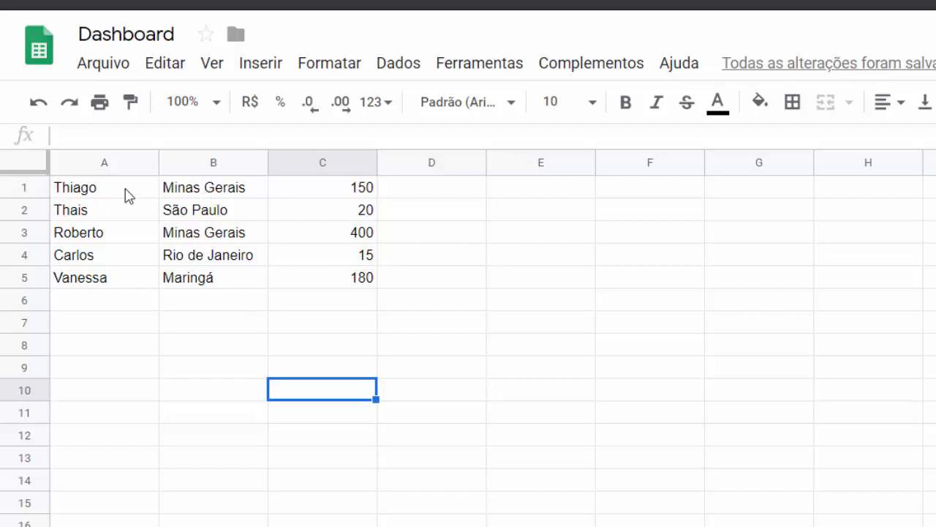
pyautogui.click(126, 192)
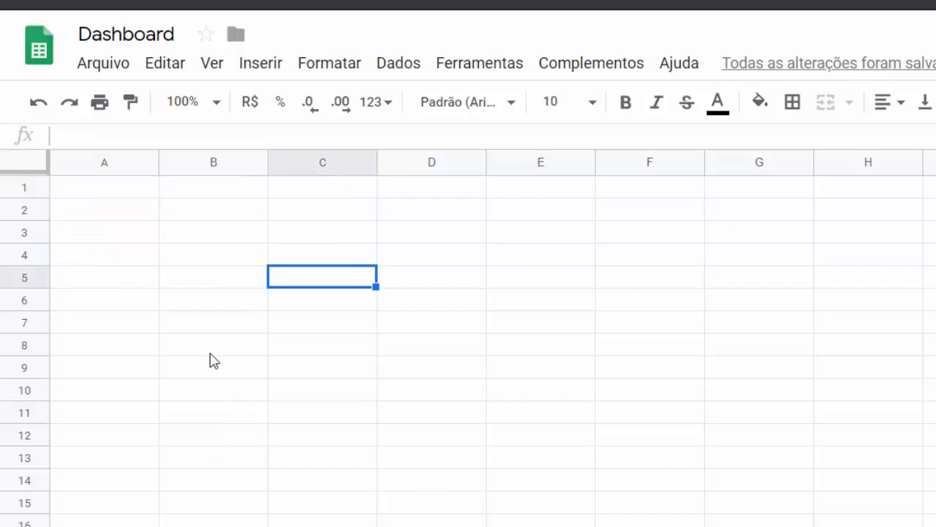
# Hide the gridlines (Linhas de grade) on the Dashboard sheet.
pyautogui.click(118, 193)
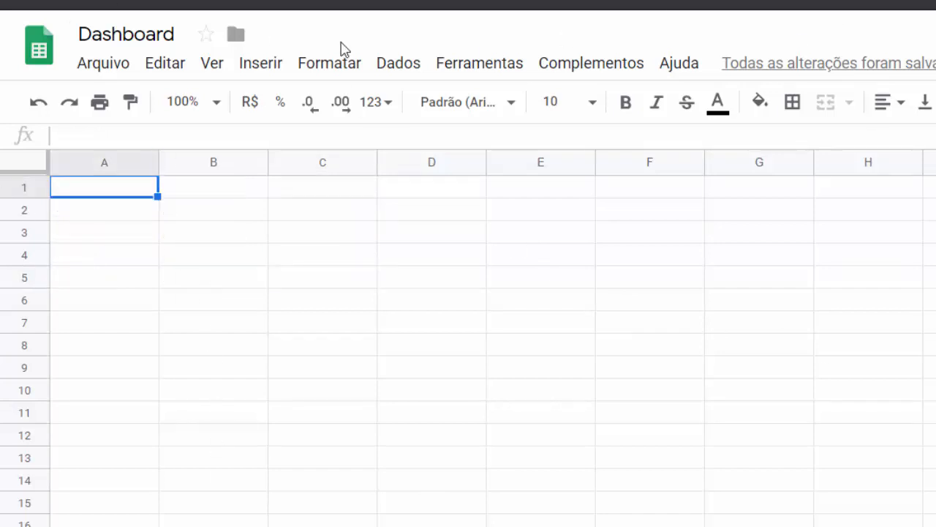
pyautogui.click(222, 66)
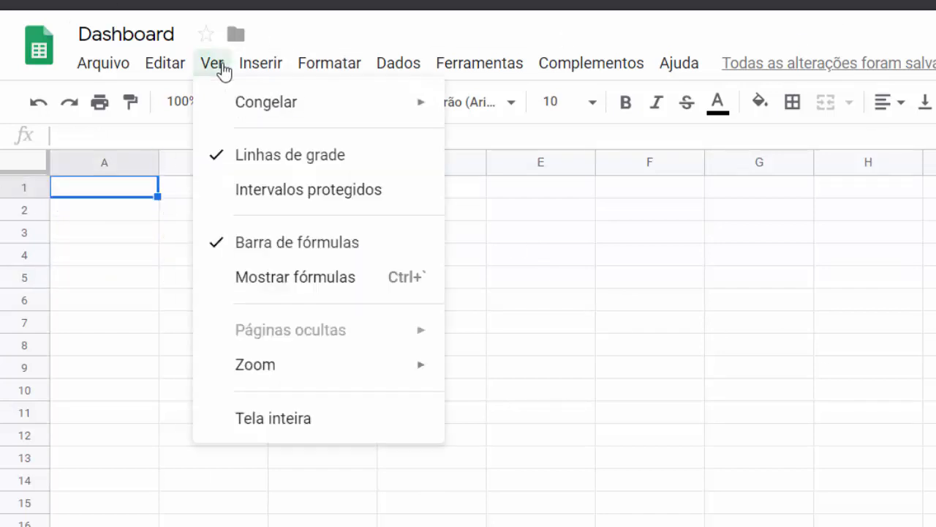
pyautogui.click(272, 163)
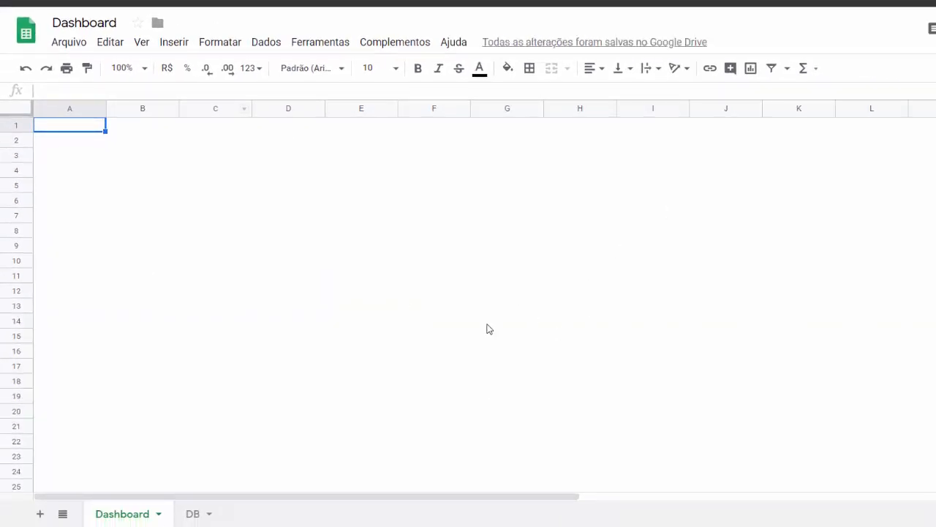
# Enter the table headers Funcionário, Estado and Quantidade de Vendas in cells E22 to G22 of the Dashboard sheet.
pyautogui.click(360, 446)
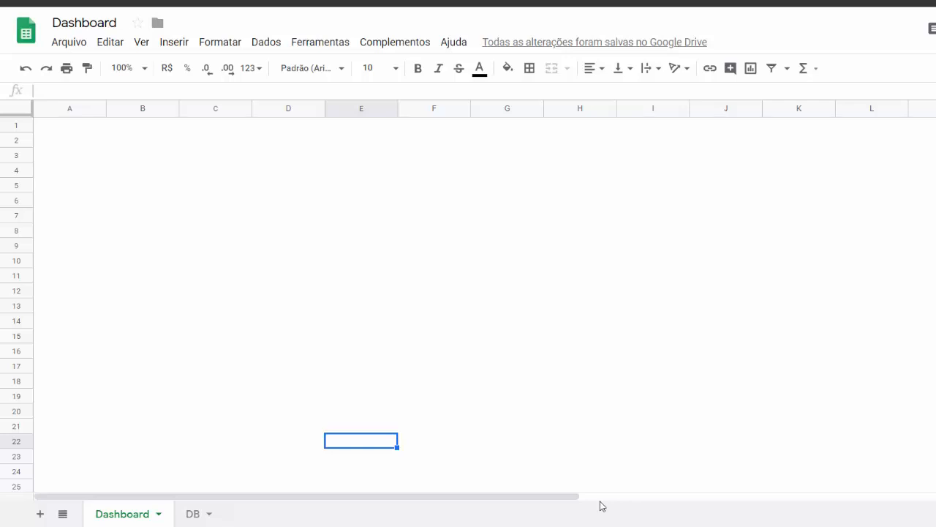
pyautogui.write('Funcionário')
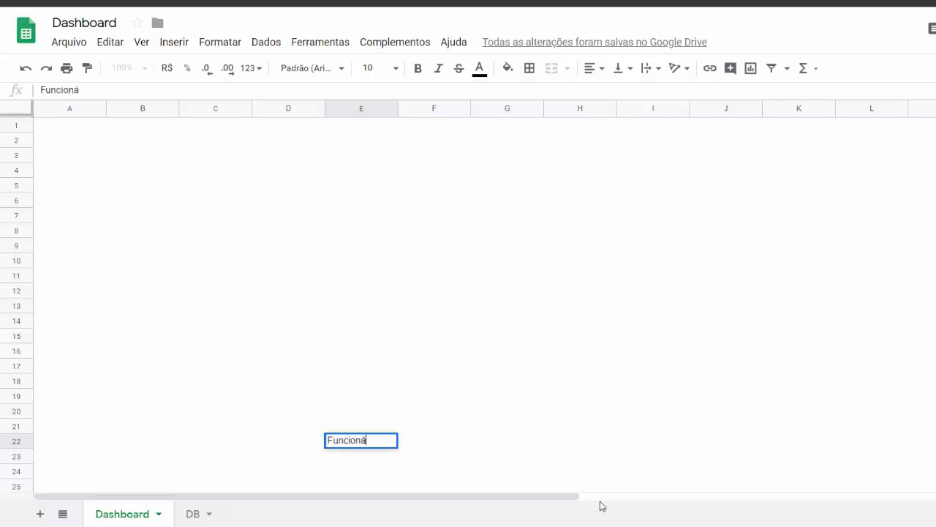
pyautogui.press('Tab')
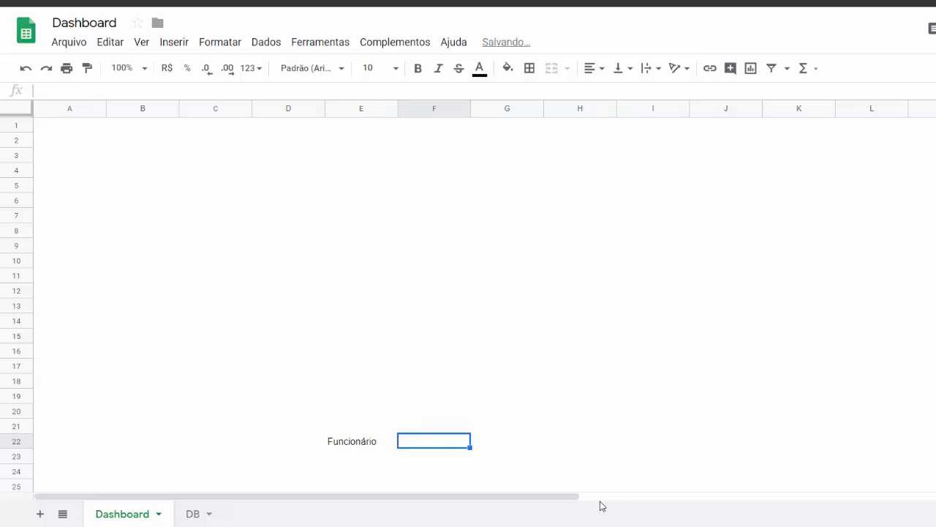
pyautogui.write('Estado')
pyautogui.press('Tab')
pyautogui.write('Quan')
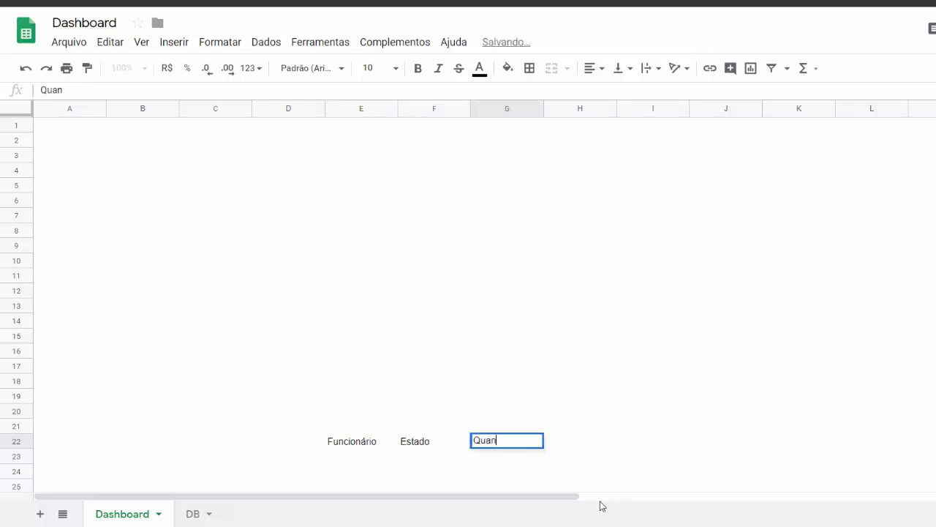
pyautogui.write('tidade de Vendas')
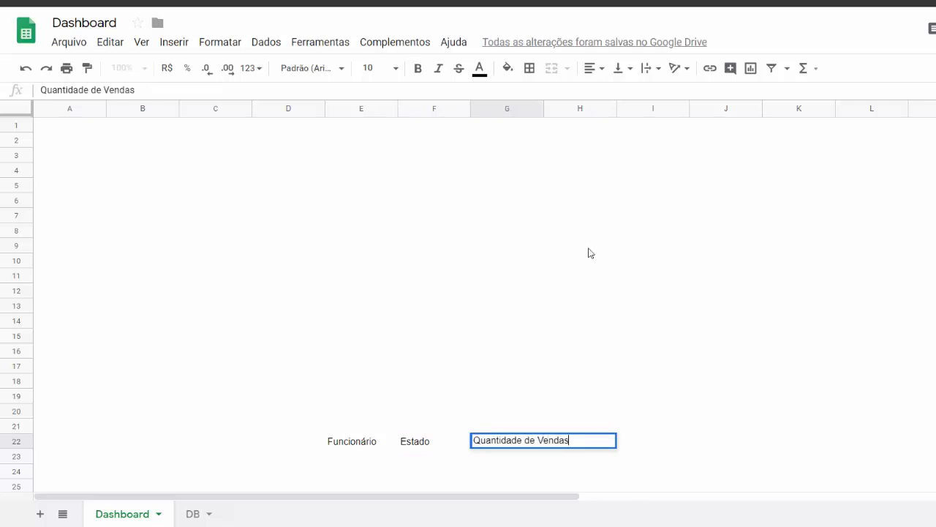
# Fit the width of column G to its Quantidade de Vendas header.
pyautogui.click(542, 110)
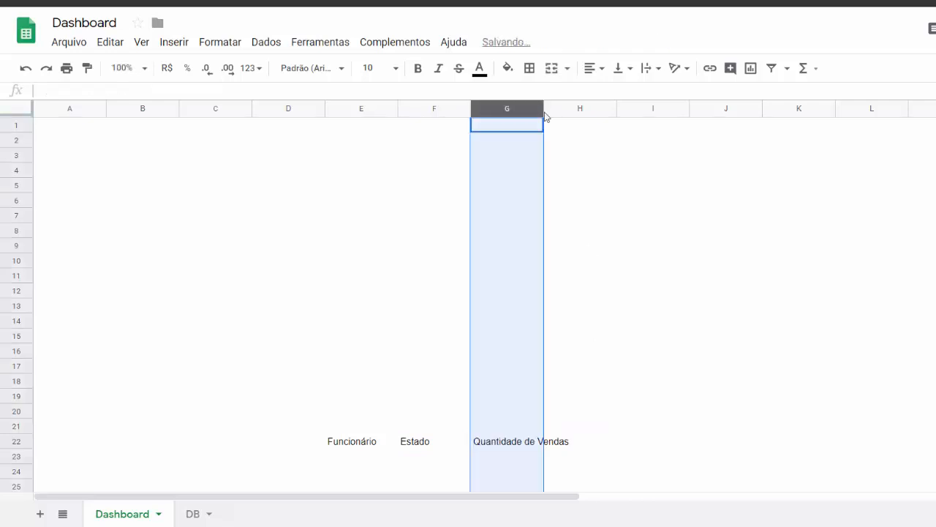
pyautogui.doubleClick(544, 108)
pyautogui.scroll(-3, 519, 419)
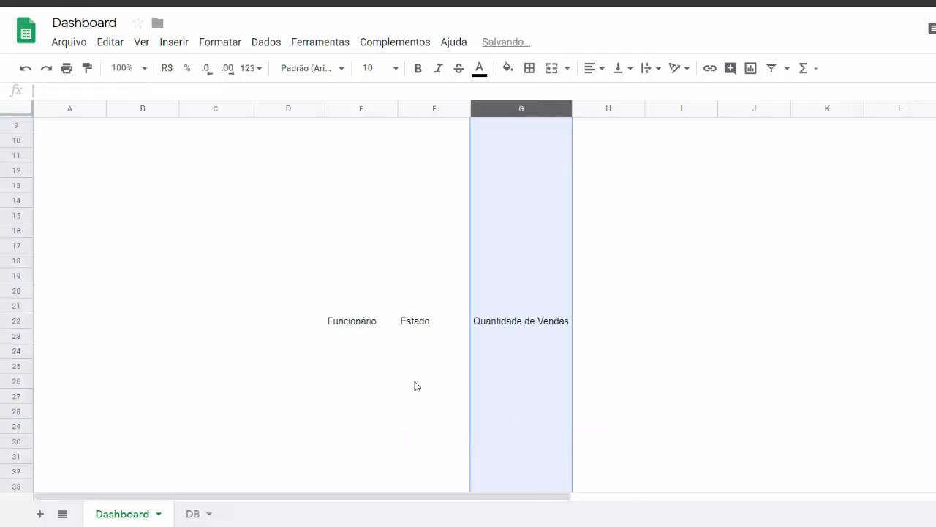
pyautogui.click(416, 389)
# Make the header cells E22 to G22 bold and centre them horizontally.
pyautogui.moveTo(361, 323); pyautogui.dragTo(520, 321)
pyautogui.click(417, 68)
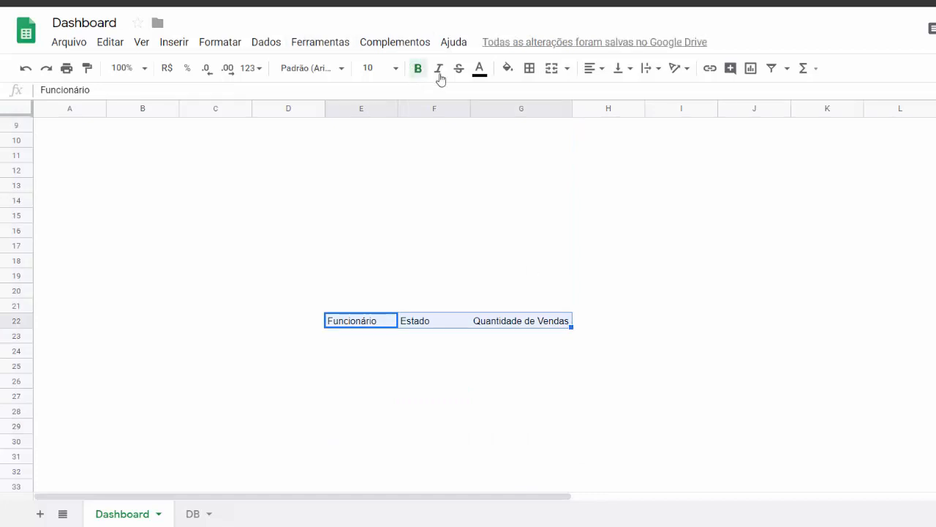
pyautogui.click(594, 68)
pyautogui.click(610, 94)
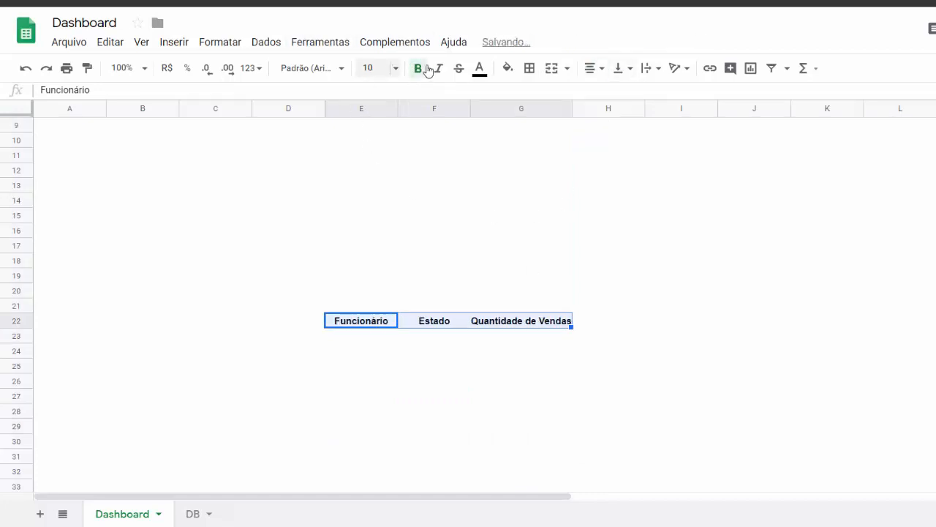
# Give the header cells E22 to G22 a black fill and white text.
pyautogui.click(507, 68)
pyautogui.click(513, 117)
pyautogui.click(479, 68)
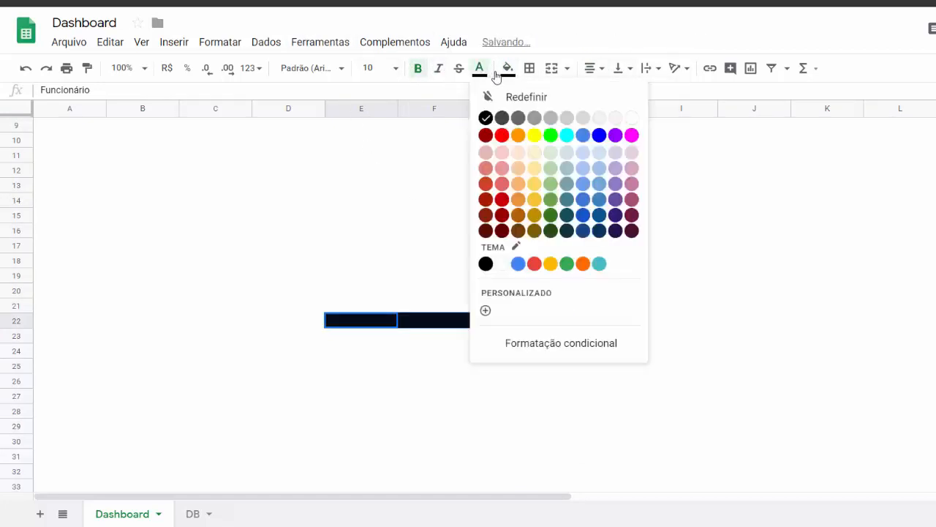
pyautogui.click(631, 118)
pyautogui.click(663, 272)
# Apply all borders to the table body from E23 to G1000 below the headers.
pyautogui.click(373, 335)
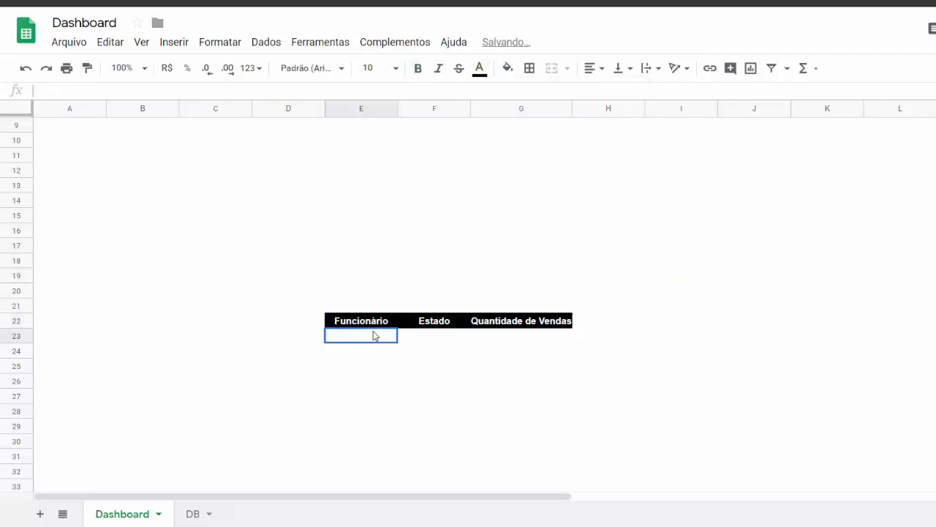
pyautogui.hotkey('shift', 'Right')
pyautogui.hotkey('shift', 'Right')
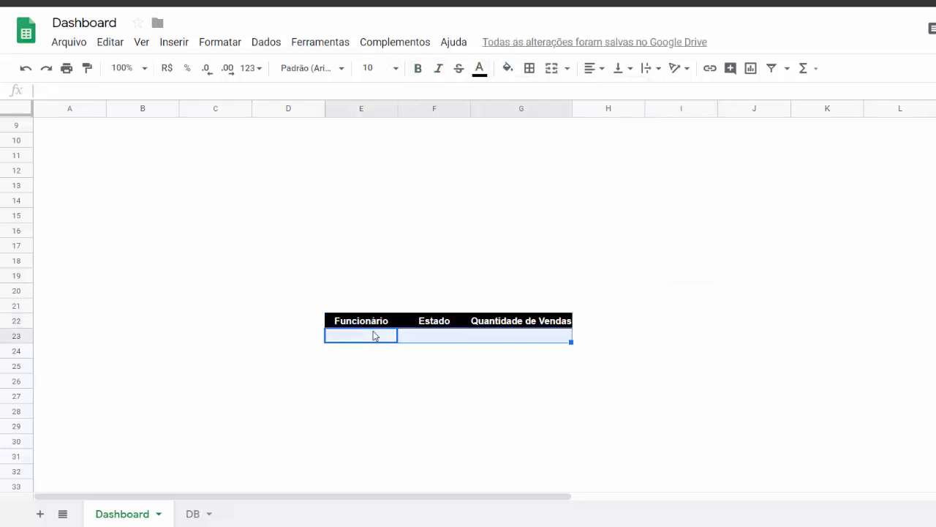
pyautogui.hotkey('ctrl', 'shift', 'Down')
pyautogui.click(529, 68)
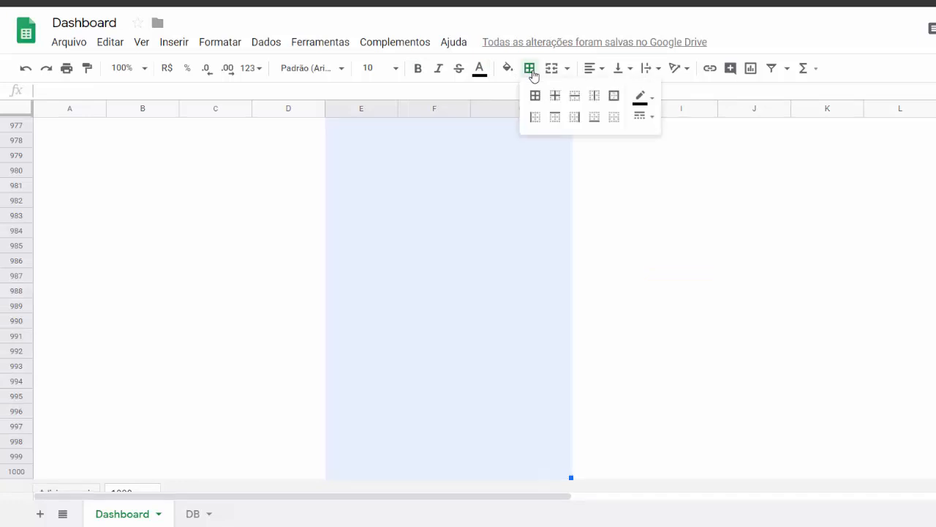
pyautogui.click(535, 95)
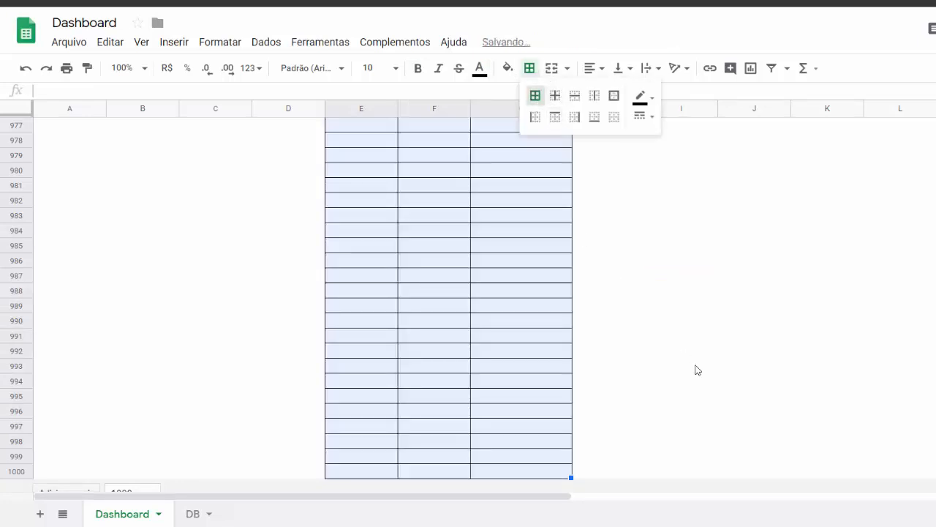
pyautogui.click(708, 364)
pyautogui.hotkey('ctrl', 'Up')
pyautogui.scroll(-3, 665, 352)
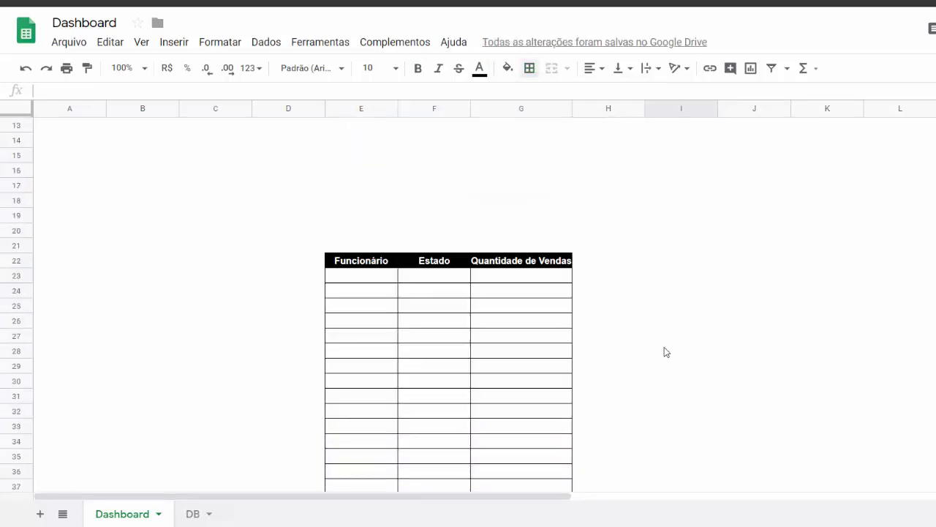
# Start a QUERY formula in cell E23 with DB!A1:C as its data range.
pyautogui.click(372, 280)
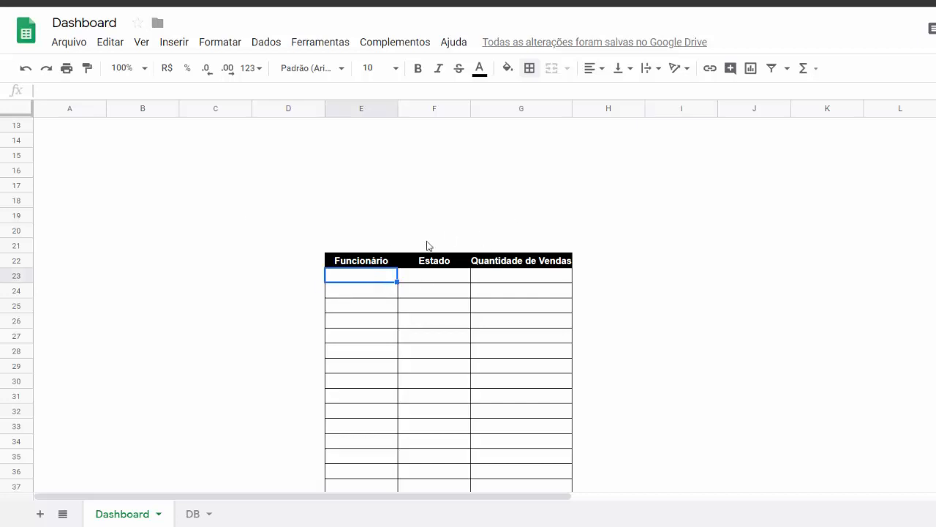
pyautogui.click(206, 90)
pyautogui.write('=QUERY(')
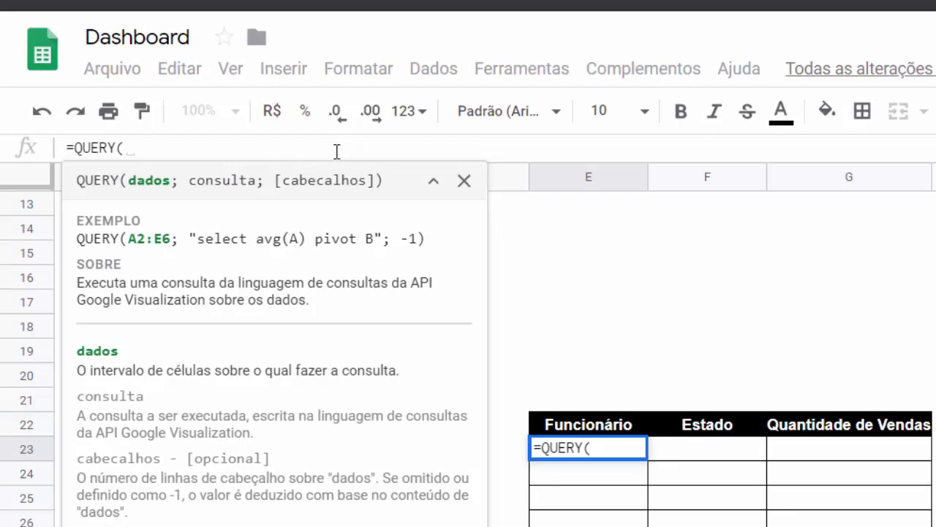
pyautogui.moveTo(126, 149); pyautogui.dragTo(68, 149)
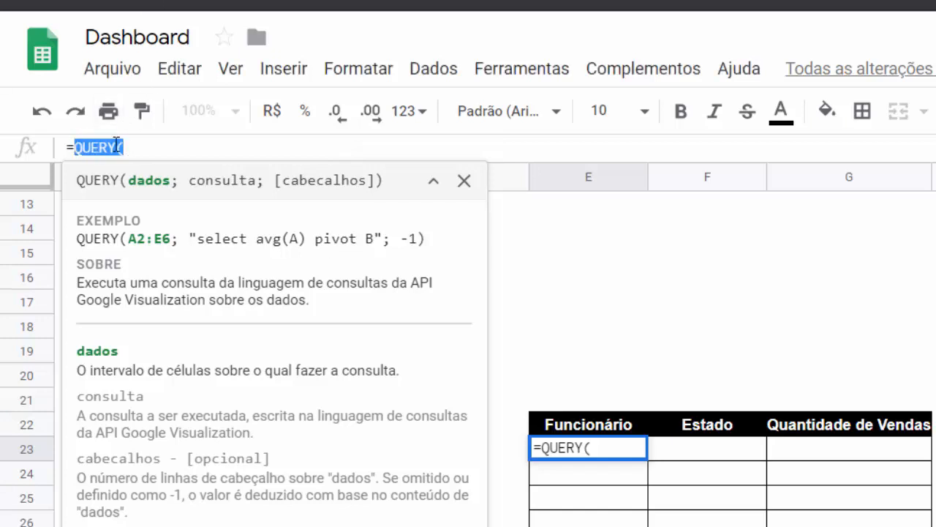
pyautogui.click(140, 148)
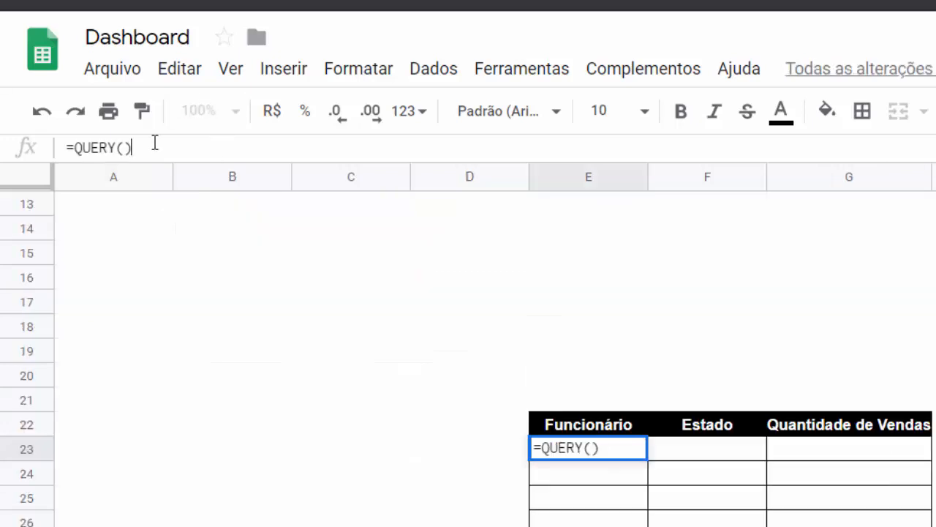
pyautogui.press('BackSpace')
pyautogui.press('BackSpace')
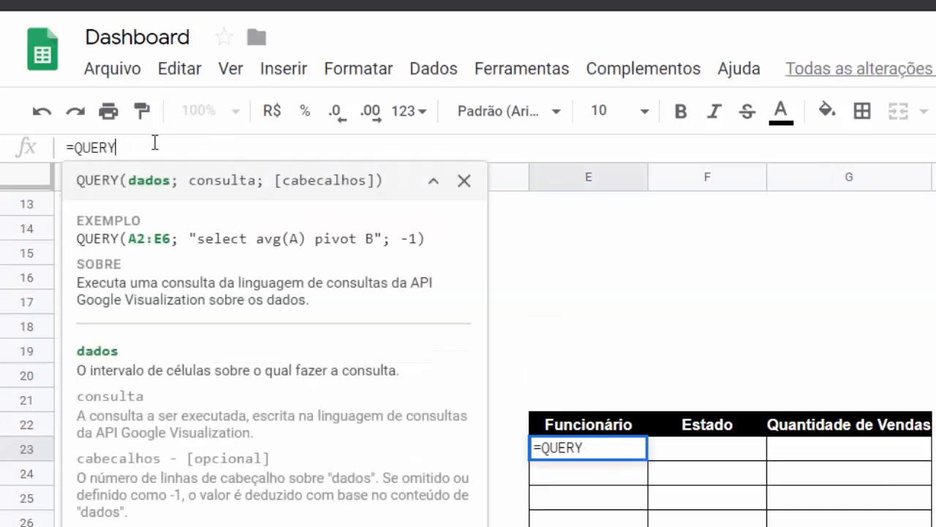
pyautogui.write('(')
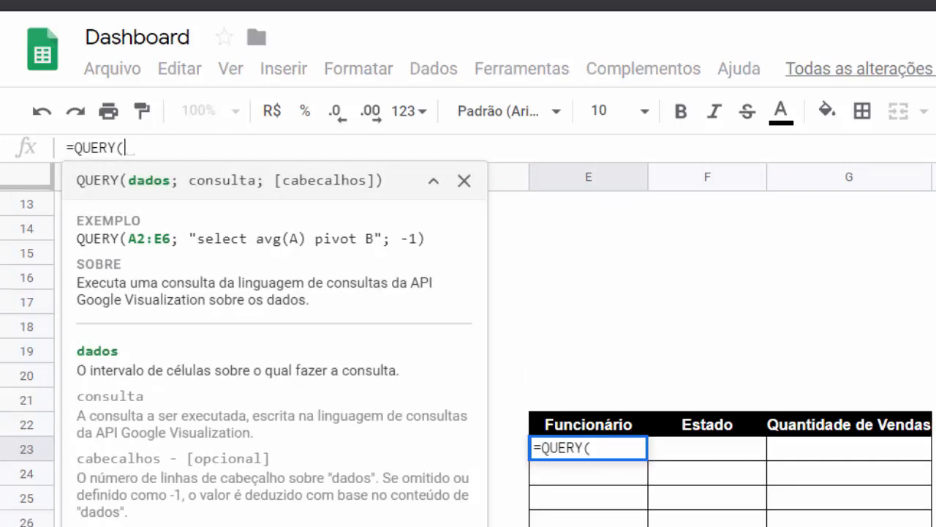
pyautogui.click(192, 525)
pyautogui.click(113, 206)
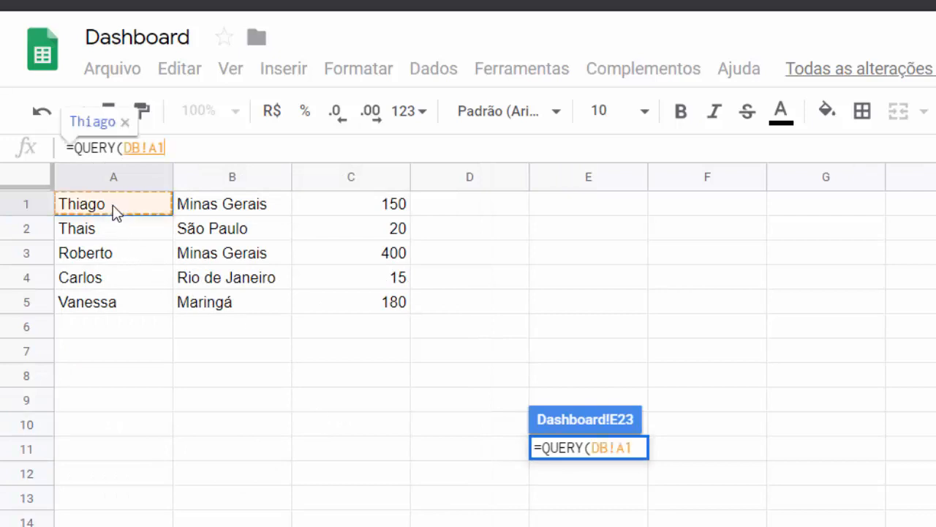
pyautogui.click(180, 148)
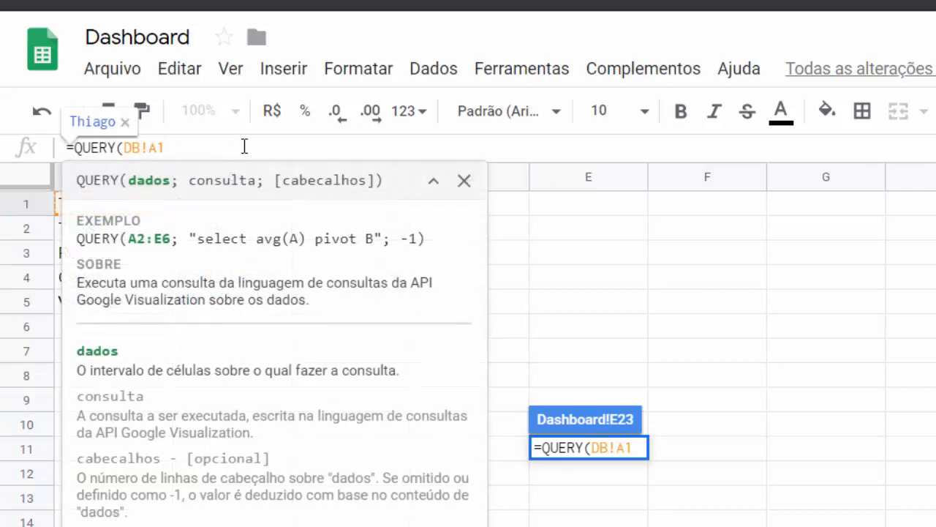
pyautogui.write(':C')
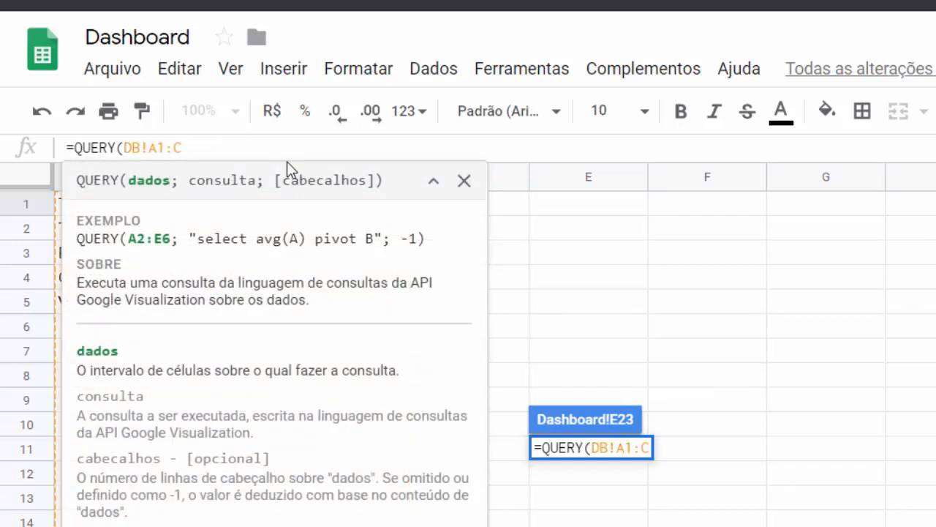
# Complete the QUERY formula in E23 with the query text "SELECT *" so it reads =QUERY(DB!A1:C;"SELECT *").
pyautogui.write(';"')
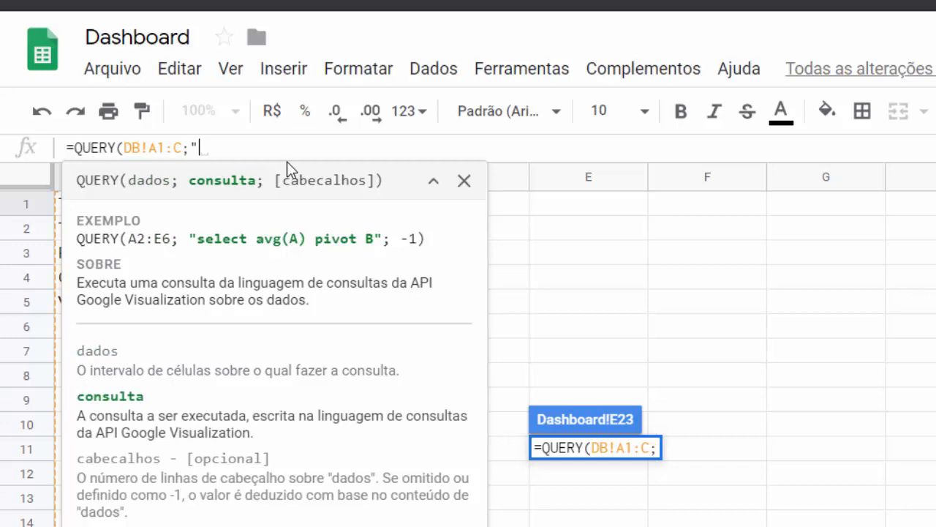
pyautogui.write('se')
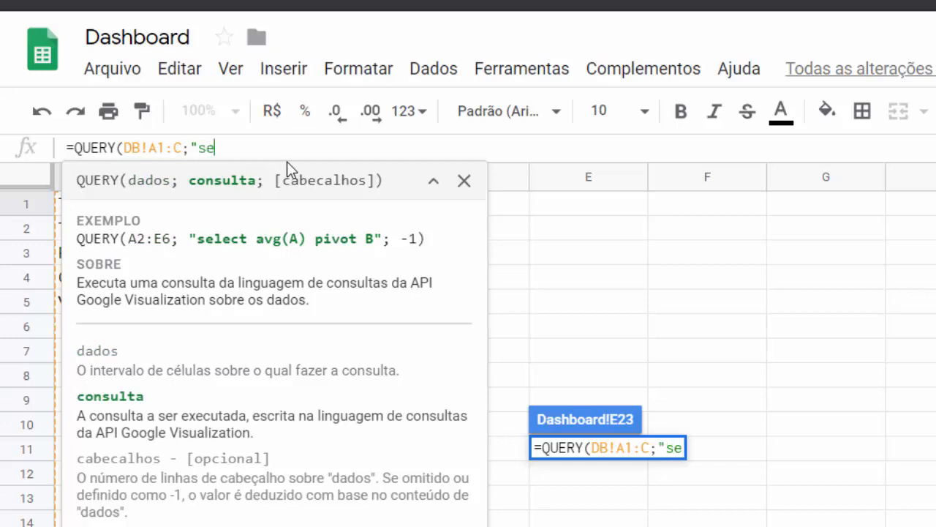
pyautogui.press('BackSpace')
pyautogui.press('BackSpace')
pyautogui.write('SELECT ')
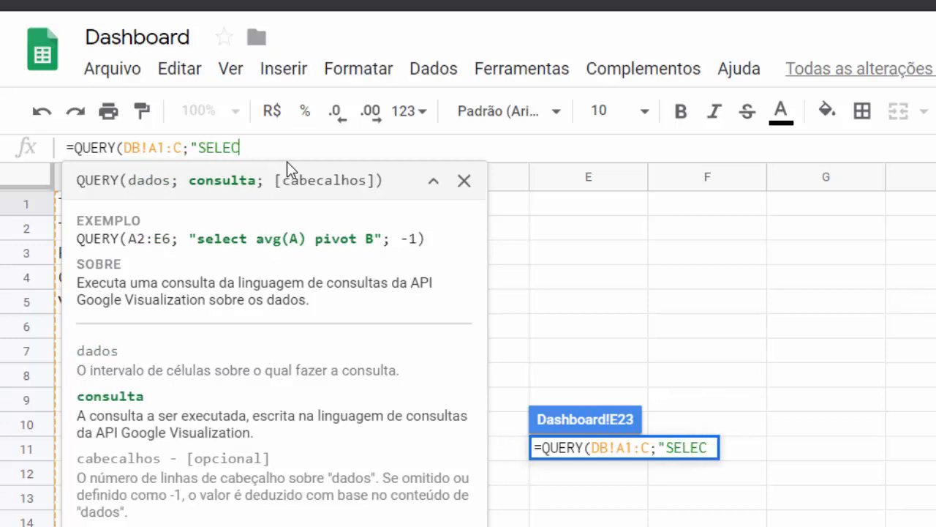
pyautogui.write('*")')
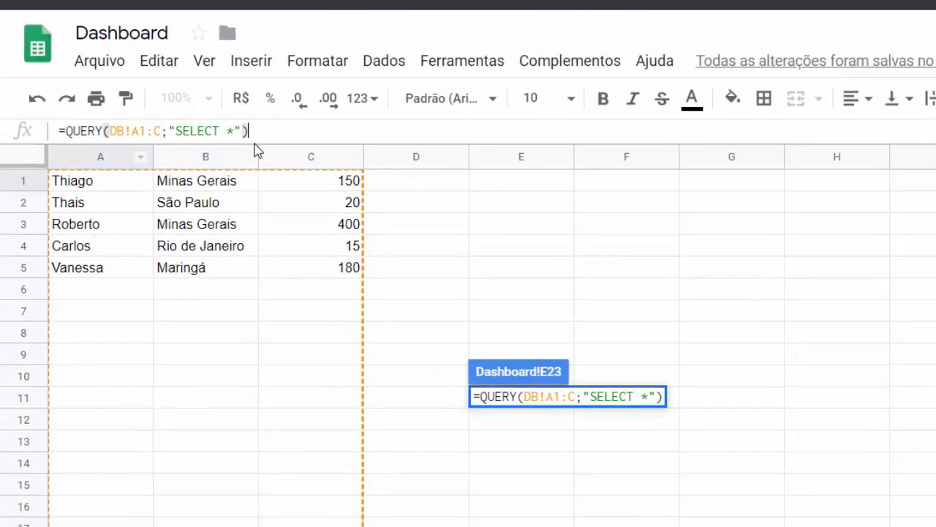
pyautogui.press('Return')
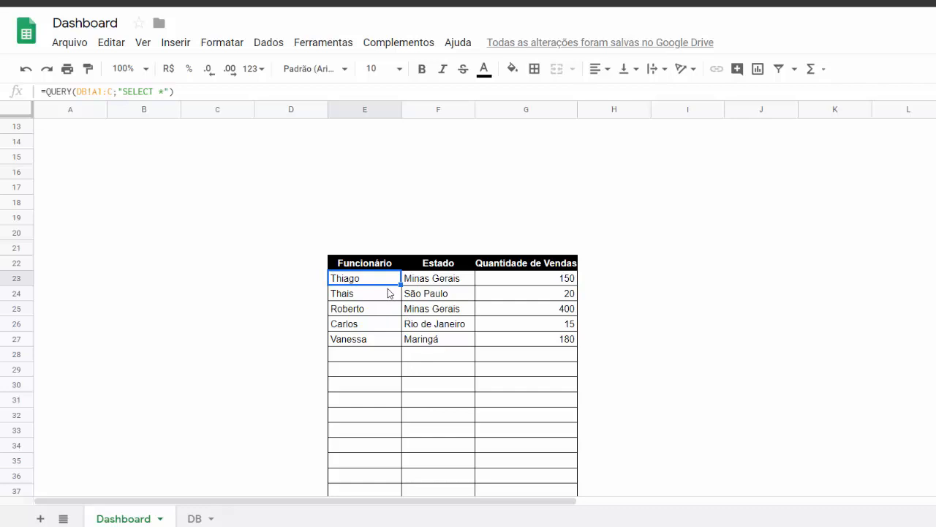
pyautogui.click(195, 518)
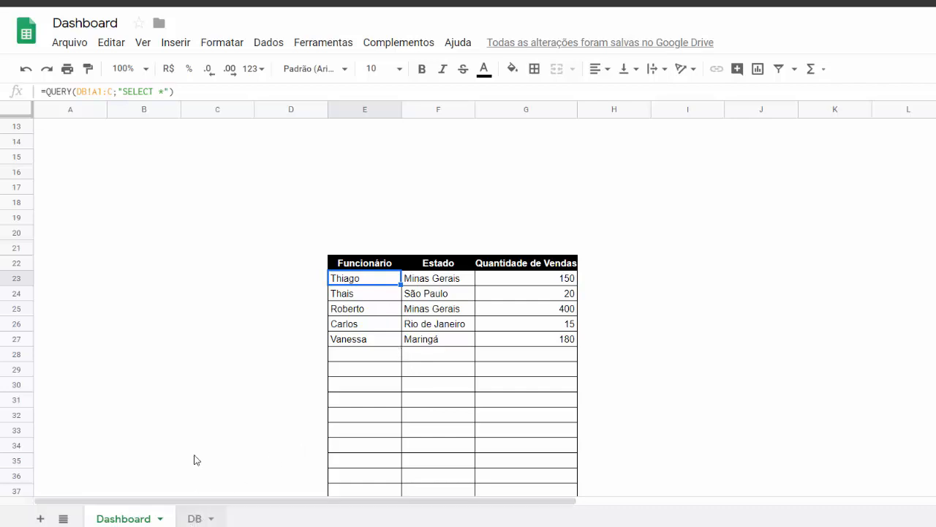
pyautogui.click(167, 512)
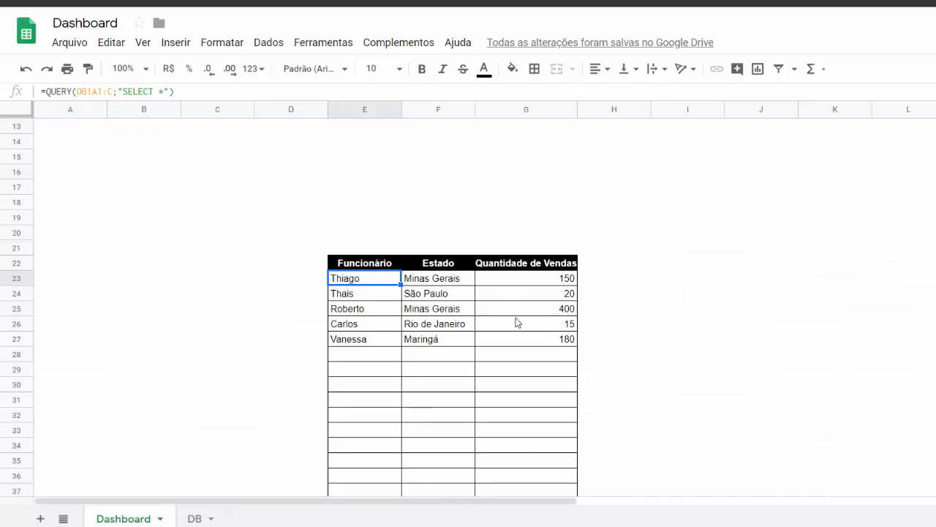
# Centre the table body from E23 to G1000 horizontally.
pyautogui.hotkey('shift', 'Right')
pyautogui.hotkey('shift', 'Right')
pyautogui.hotkey('ctrl', 'shift', 'Down')
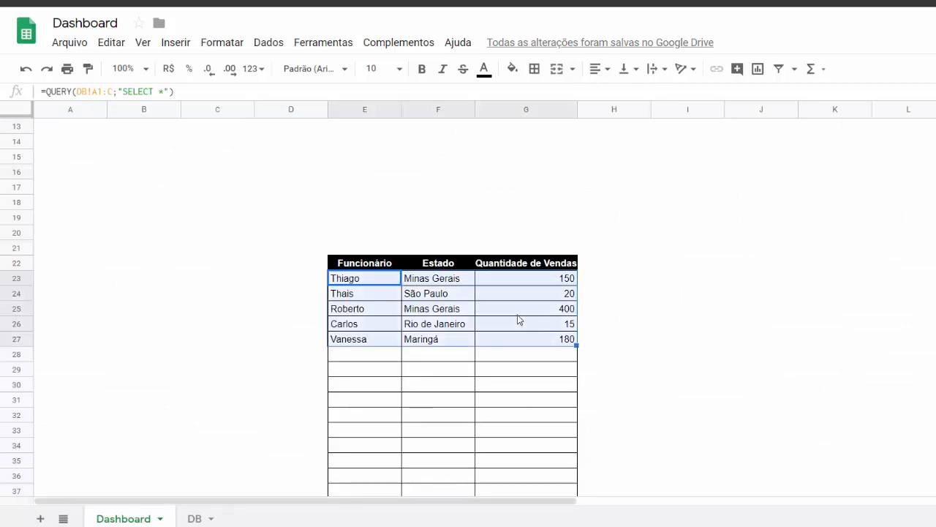
pyautogui.hotkey('ctrl', 'shift', 'Down')
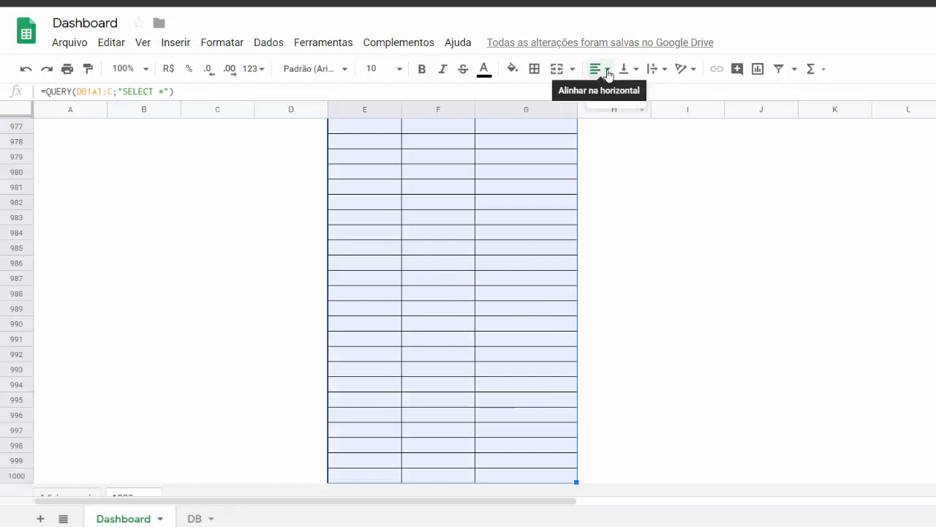
pyautogui.click(600, 68)
pyautogui.click(615, 93)
pyautogui.press('Up')
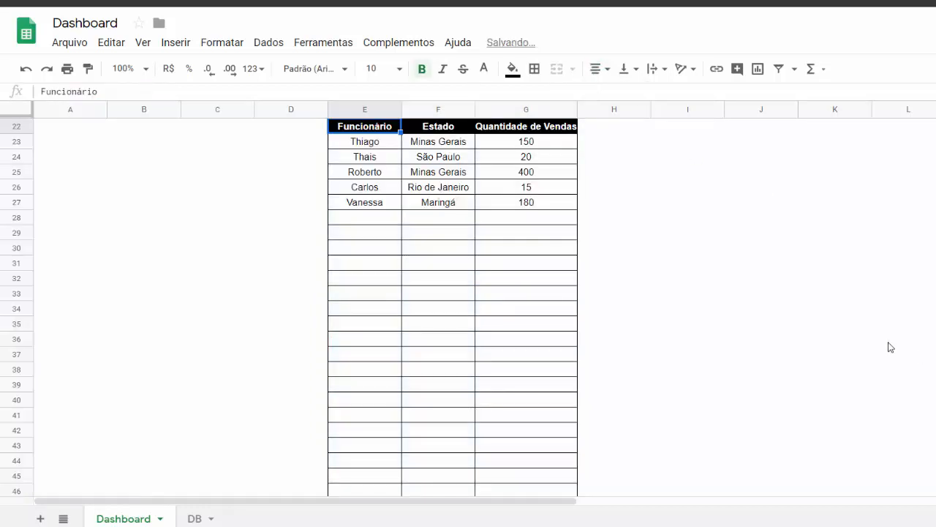
pyautogui.click(545, 233)
pyautogui.scroll(3, 545, 236)
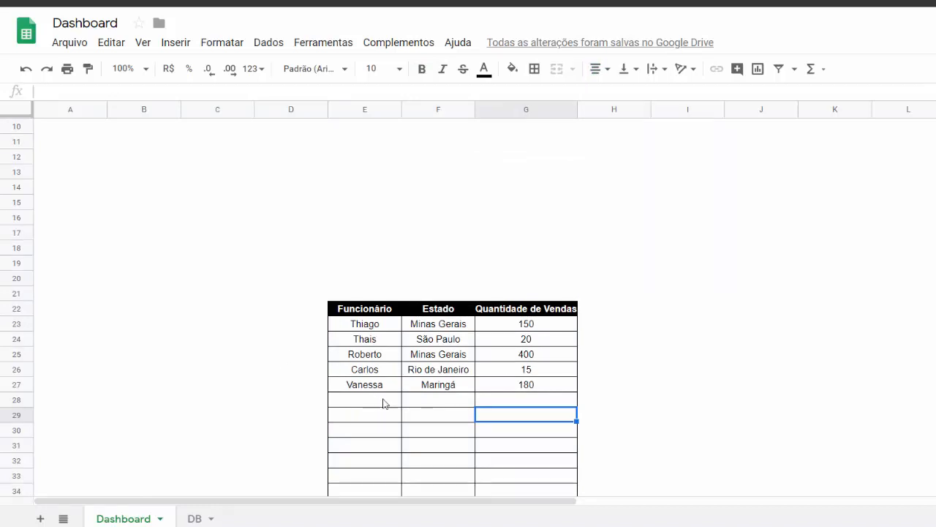
# Add a record in row 6 of the DB sheet with an employee's first name, Manaus and a sales quantity of 45.
pyautogui.click(203, 515)
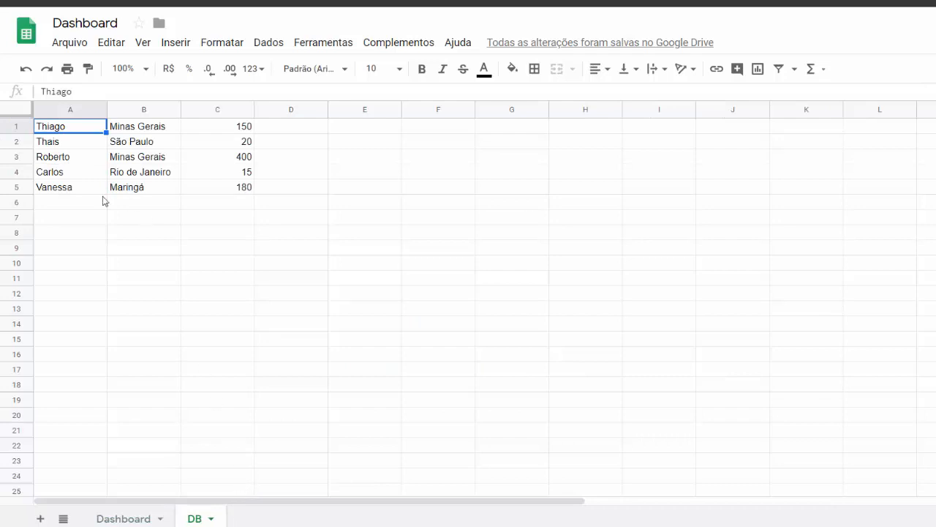
pyautogui.click(60, 204)
pyautogui.write('E')
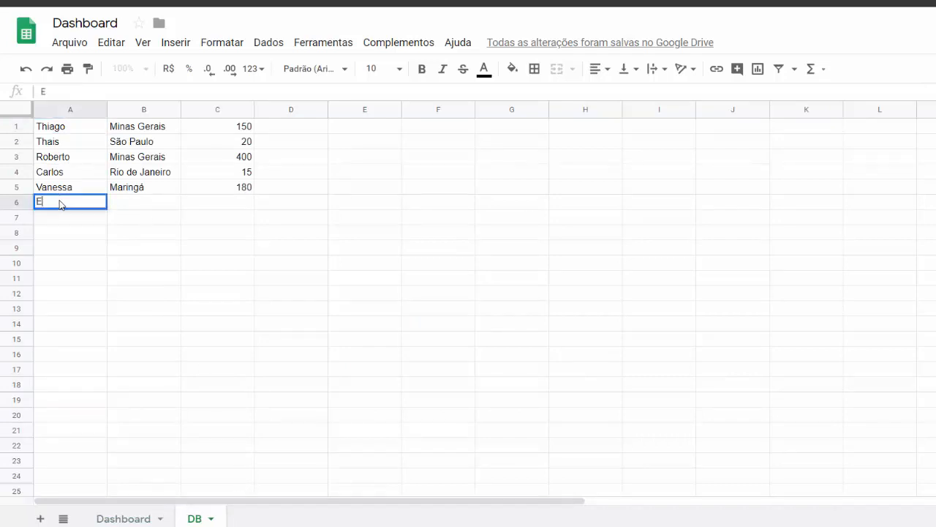
pyautogui.write('dson')
pyautogui.press('Tab')
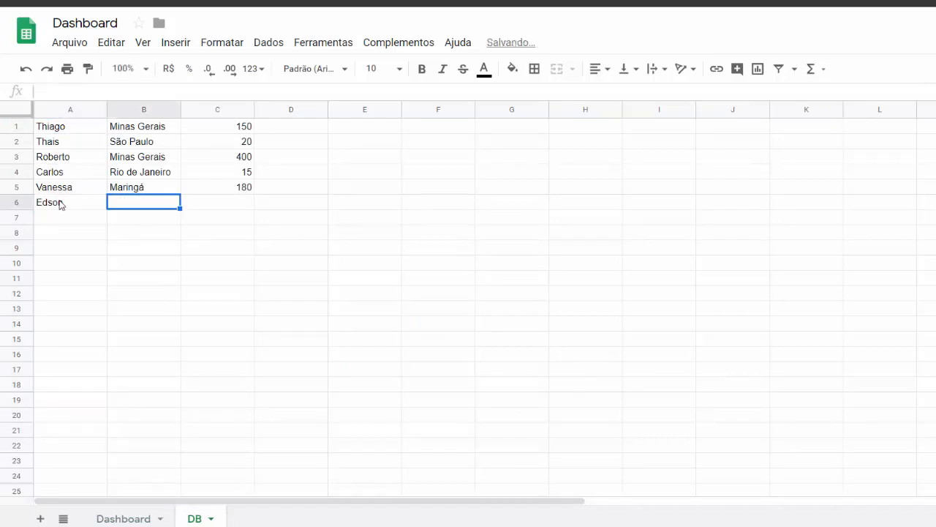
pyautogui.write('Manaus')
pyautogui.press('Tab')
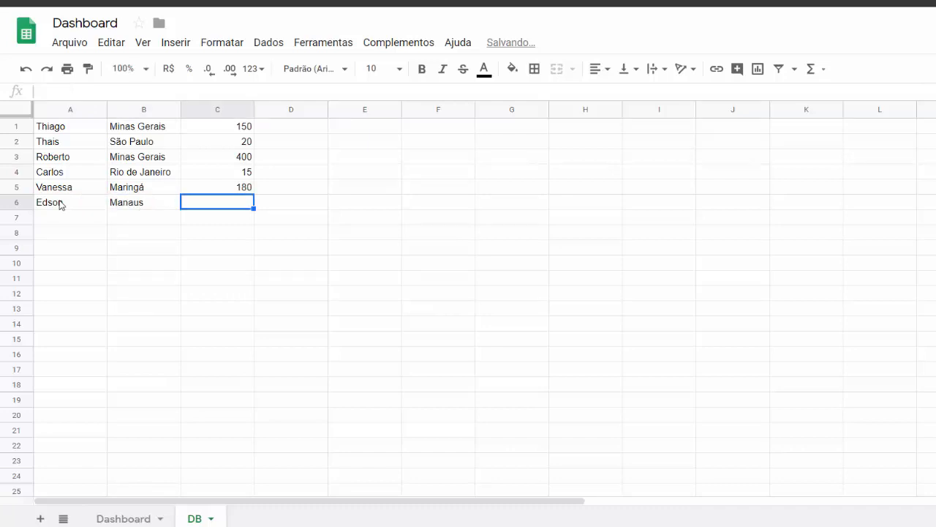
pyautogui.write('45')
pyautogui.press('Return')
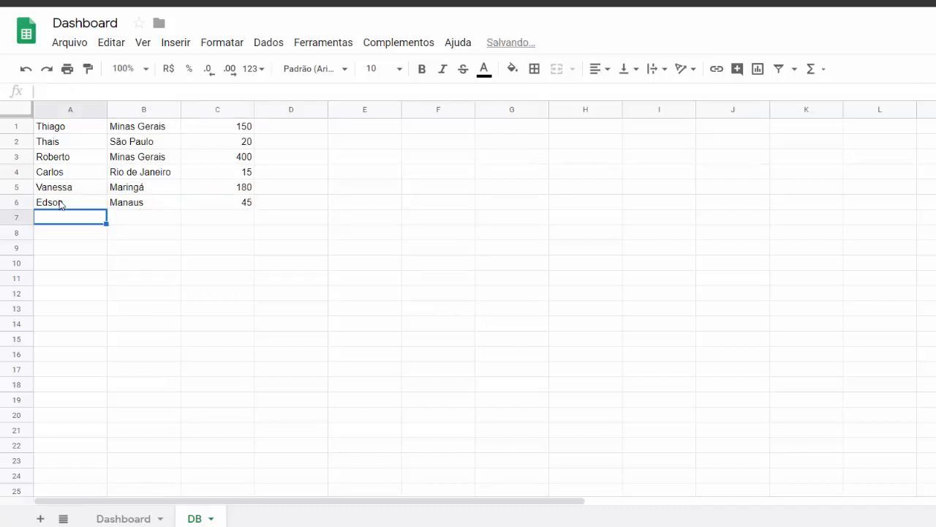
# Check the Dashboard sheet's table for the new Manaus record in row 28, including its employee, state and quantity cells.
pyautogui.click(132, 516)
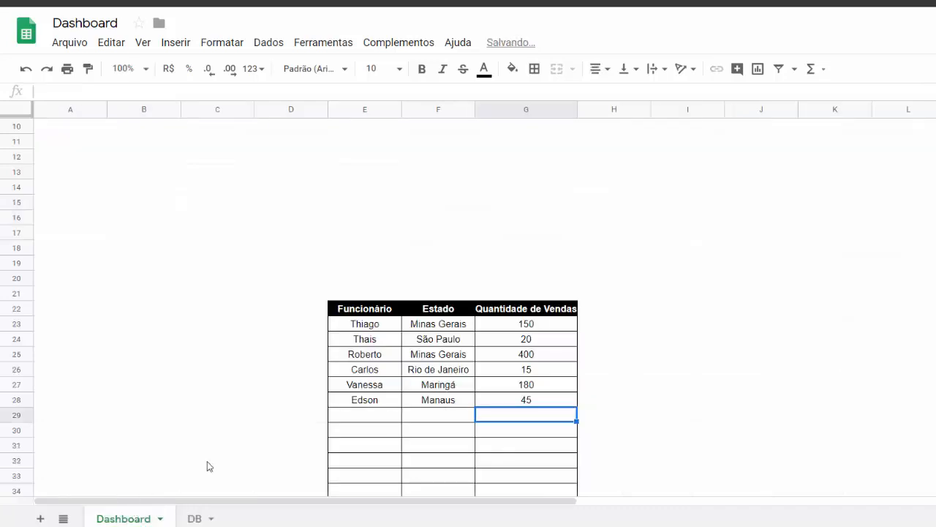
pyautogui.click(367, 401)
pyautogui.click(441, 402)
pyautogui.click(523, 402)
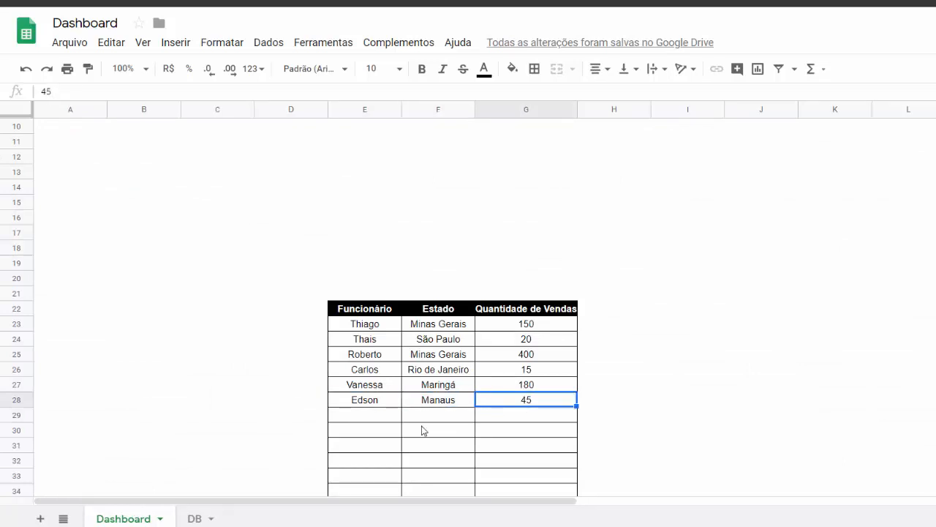
pyautogui.scroll(3, 422, 431)
pyautogui.scroll(-3, 422, 430)
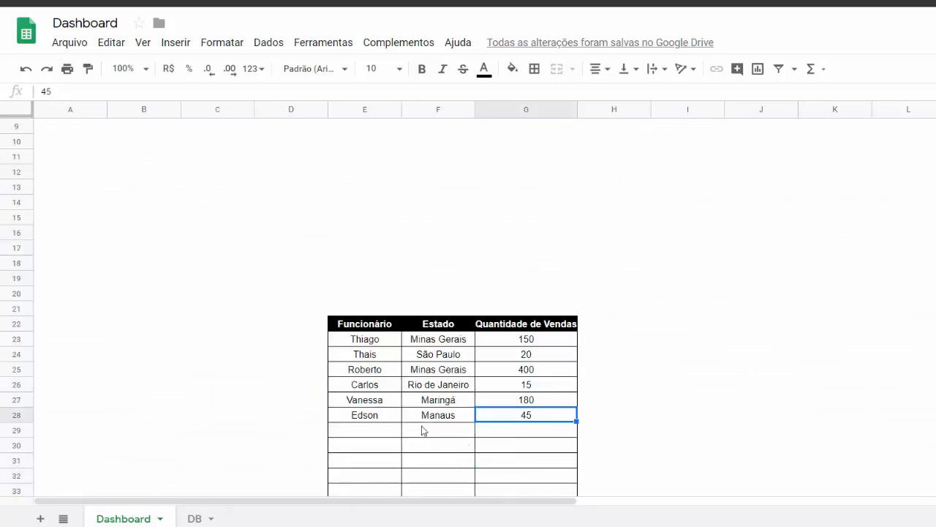
pyautogui.scroll(2, 422, 430)
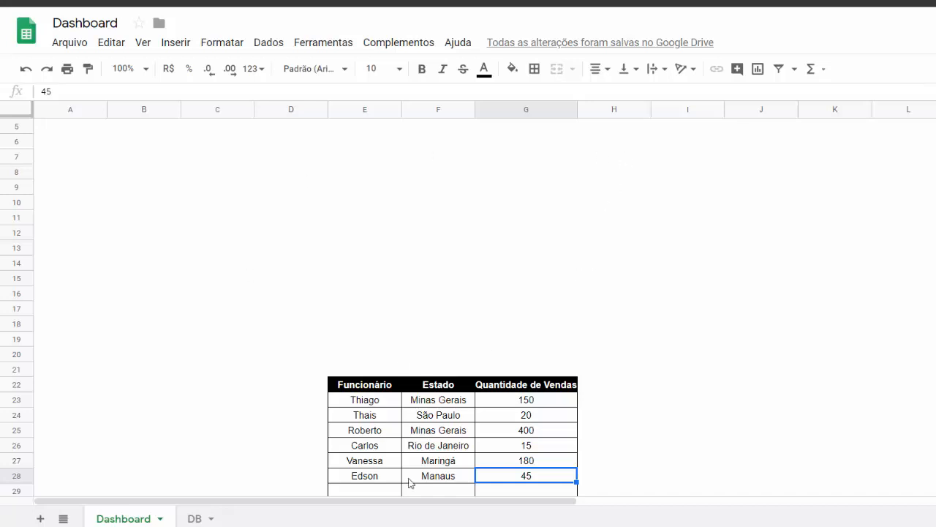
pyautogui.click(74, 146)
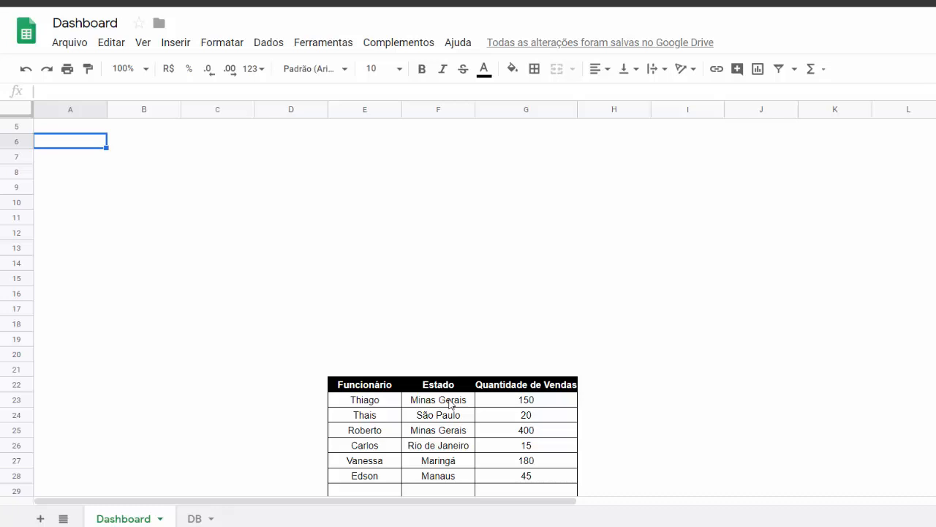
# Insert a chart on the Dashboard sheet from the state and sales quantity data in F23:G1000.
pyautogui.moveTo(450, 403); pyautogui.dragTo(540, 477)
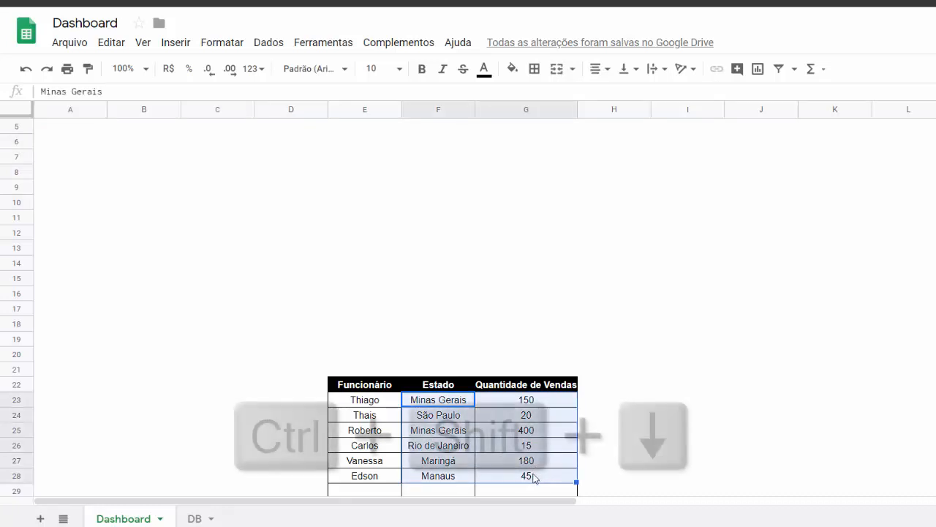
pyautogui.hotkey('ctrl', 'shift', 'Down')
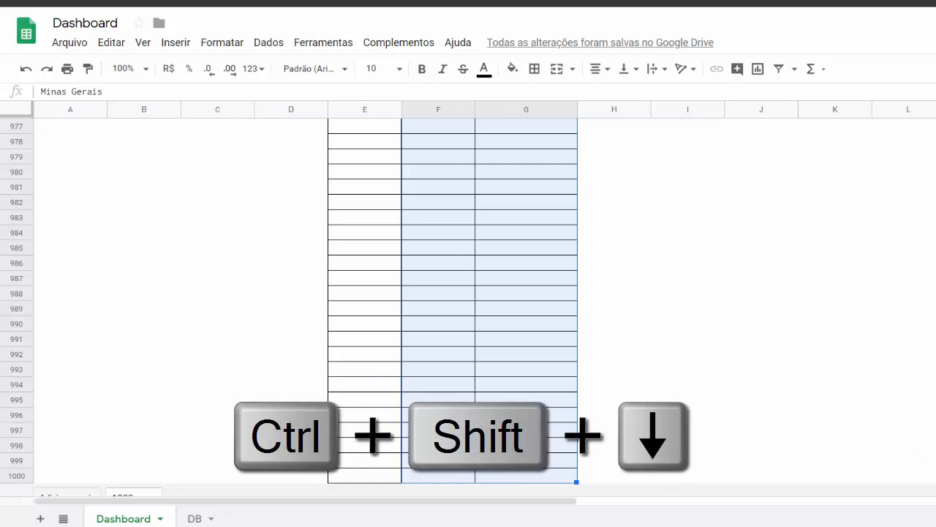
pyautogui.scroll(20, 468, 304)
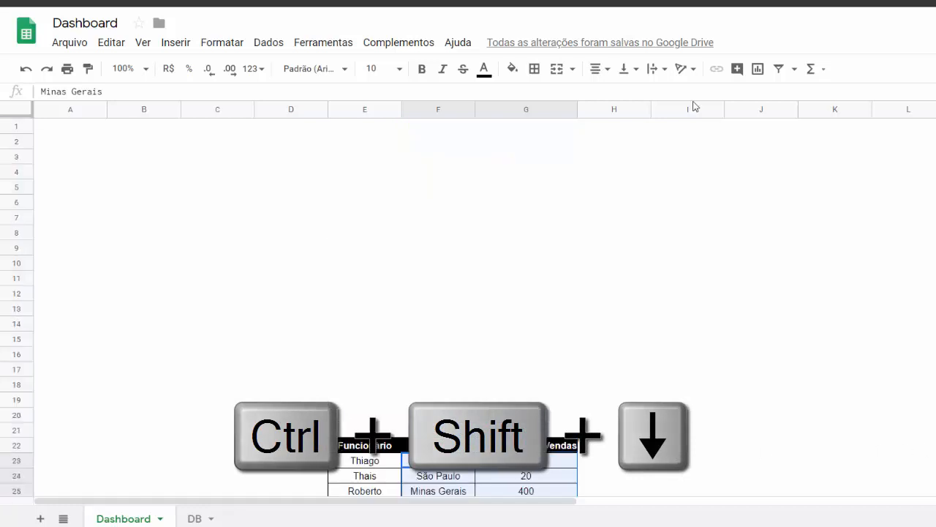
pyautogui.click(175, 42)
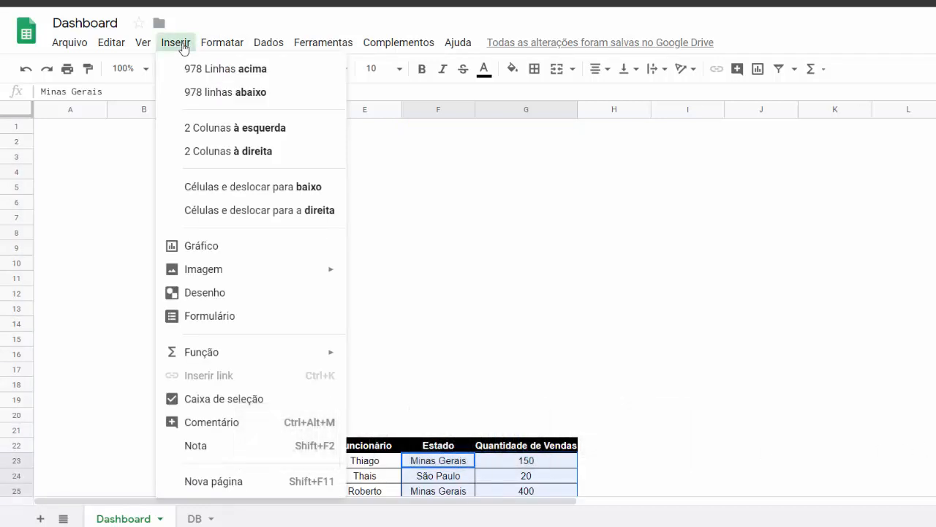
pyautogui.click(283, 248)
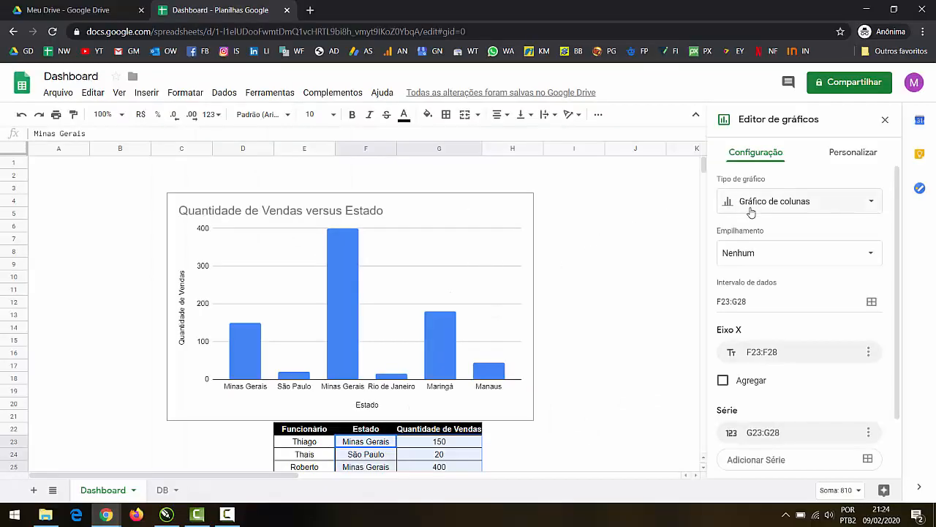
# Change the chart type to the geographic chart with markers (Gráfico geográfico com marcadores).
pyautogui.click(779, 204)
pyautogui.scroll(-10, 791, 256)
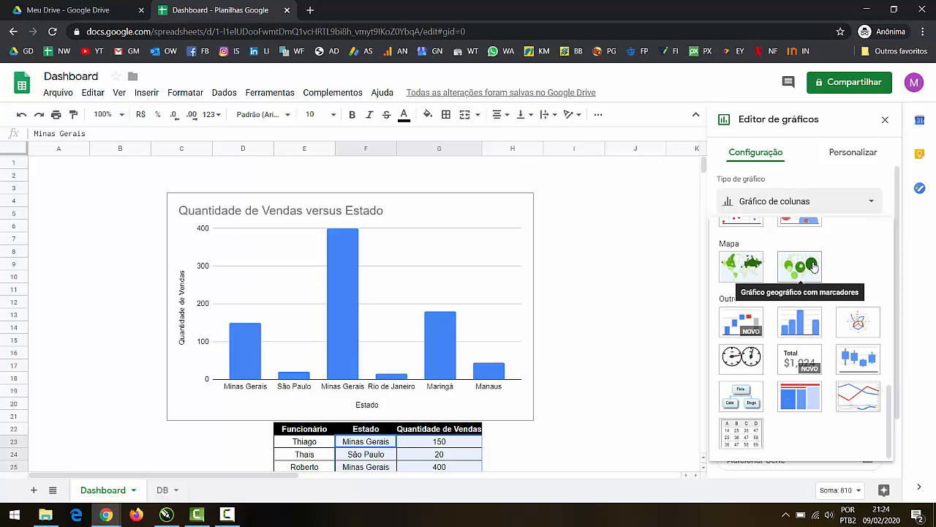
pyautogui.click(814, 266)
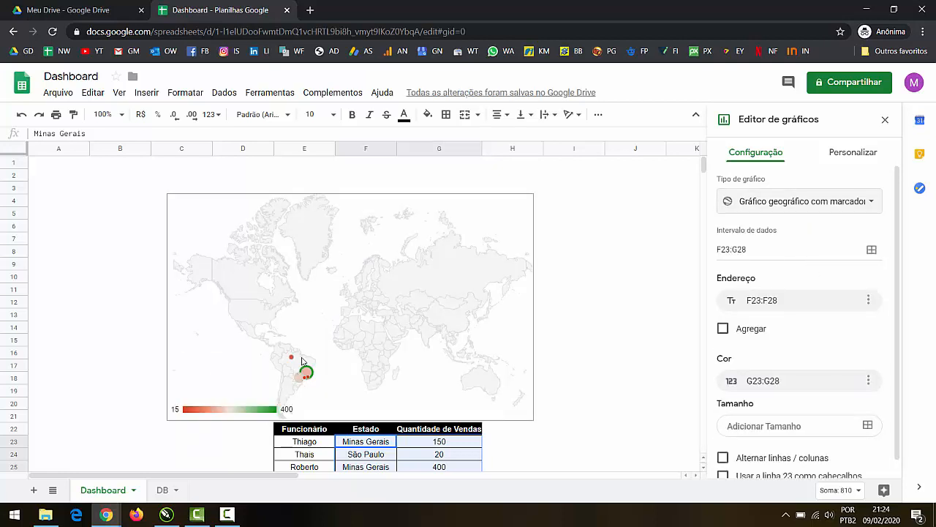
# Set the geographic chart's map region to América do Sul.
pyautogui.click(847, 159)
pyautogui.click(753, 222)
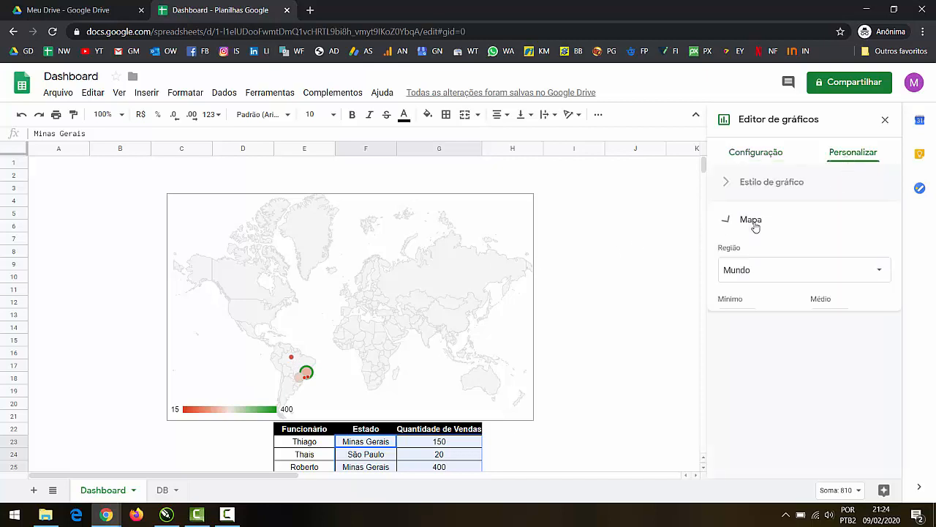
pyautogui.click(786, 273)
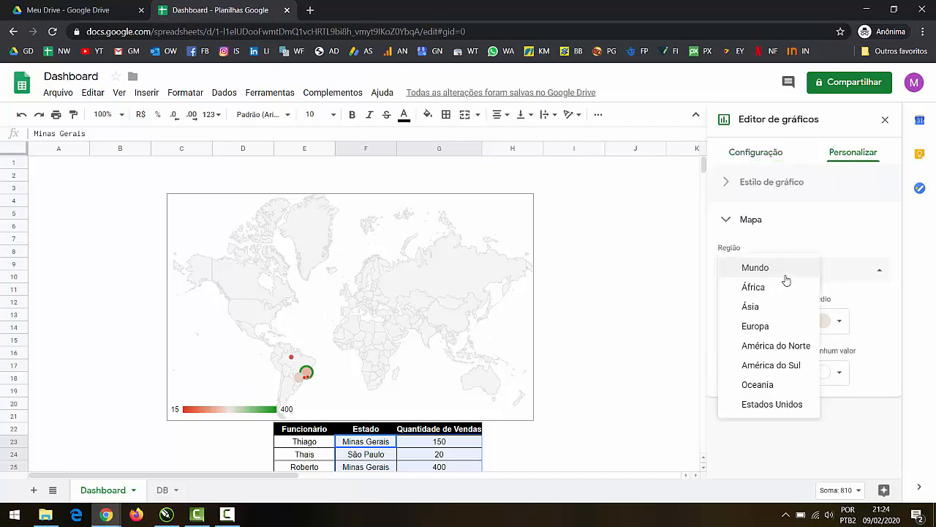
pyautogui.click(794, 366)
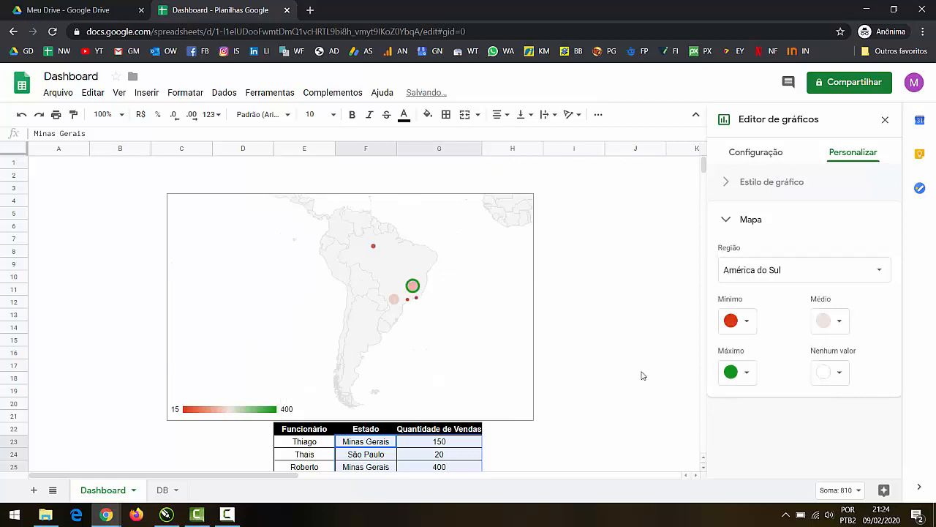
pyautogui.click(512, 356)
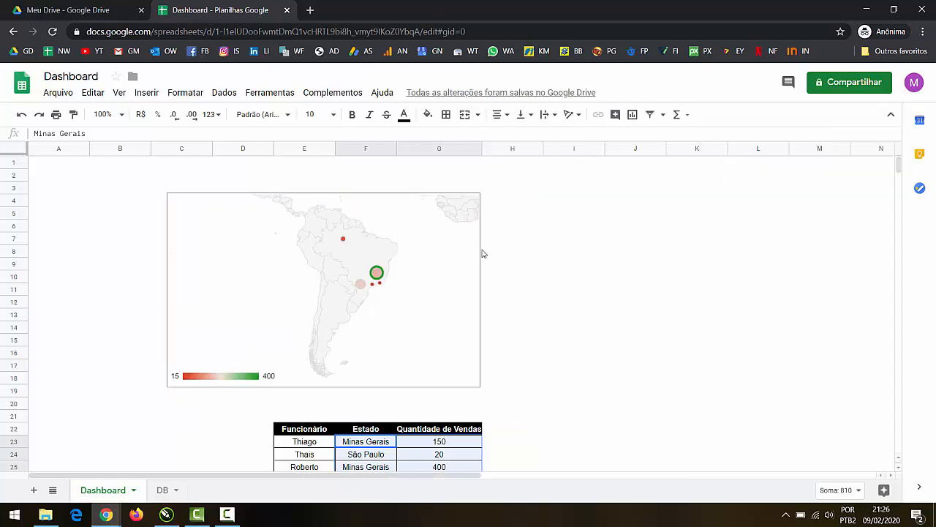
# Reopen the map chart for editing and set its address range (Endereço) to F23:F1000.
pyautogui.click(463, 250)
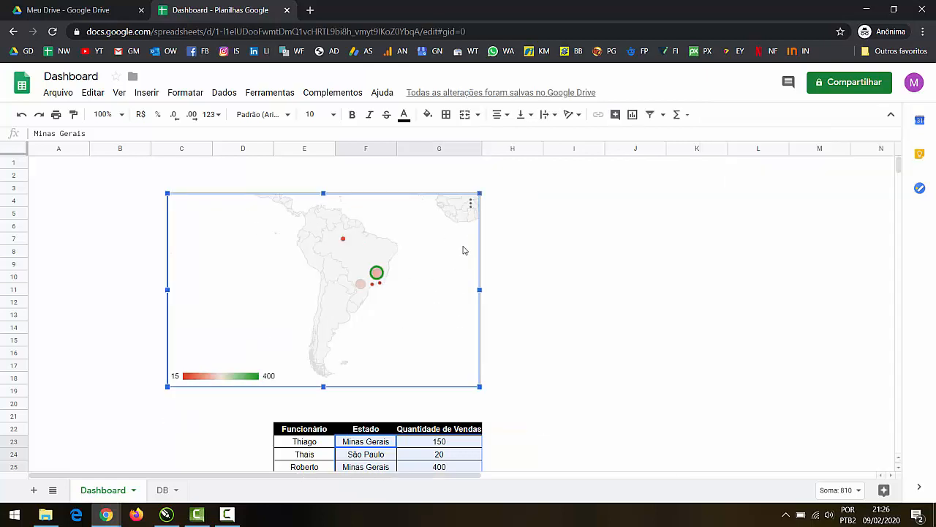
pyautogui.click(470, 205)
pyautogui.click(430, 223)
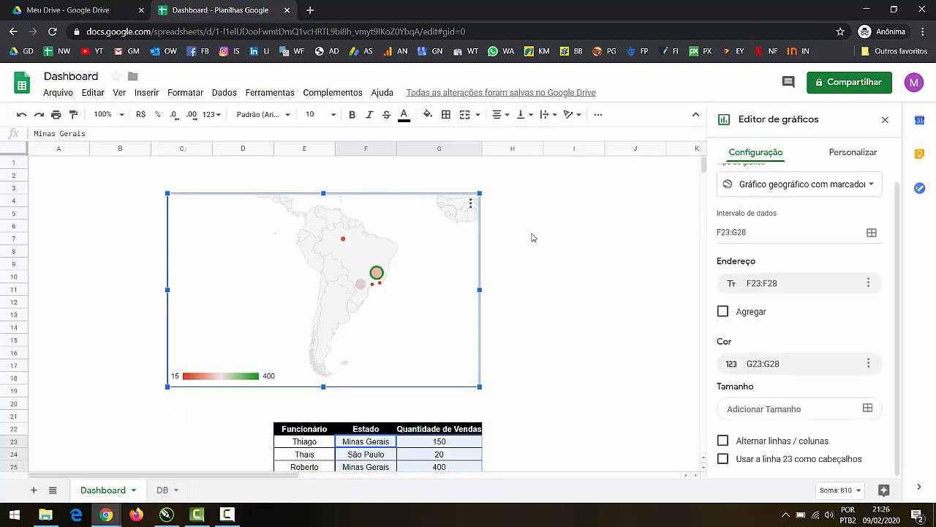
pyautogui.click(868, 283)
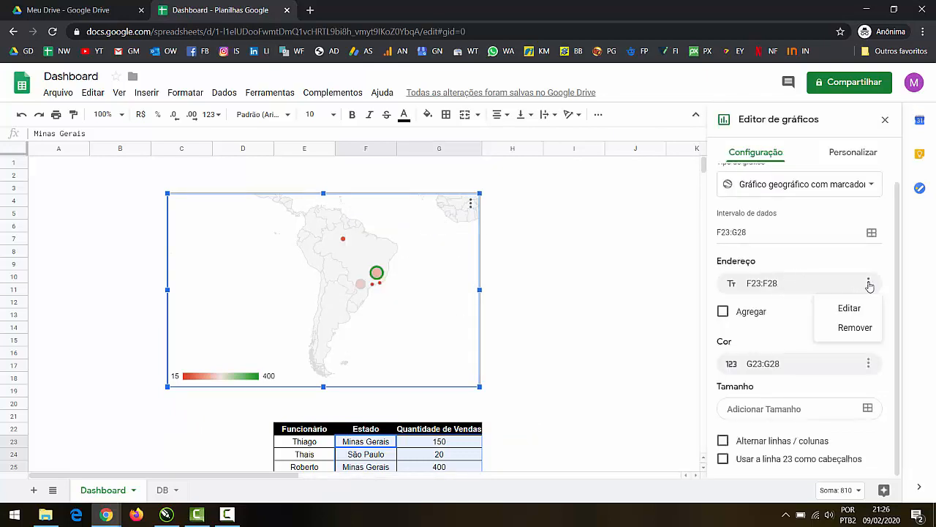
pyautogui.click(849, 308)
pyautogui.click(431, 278)
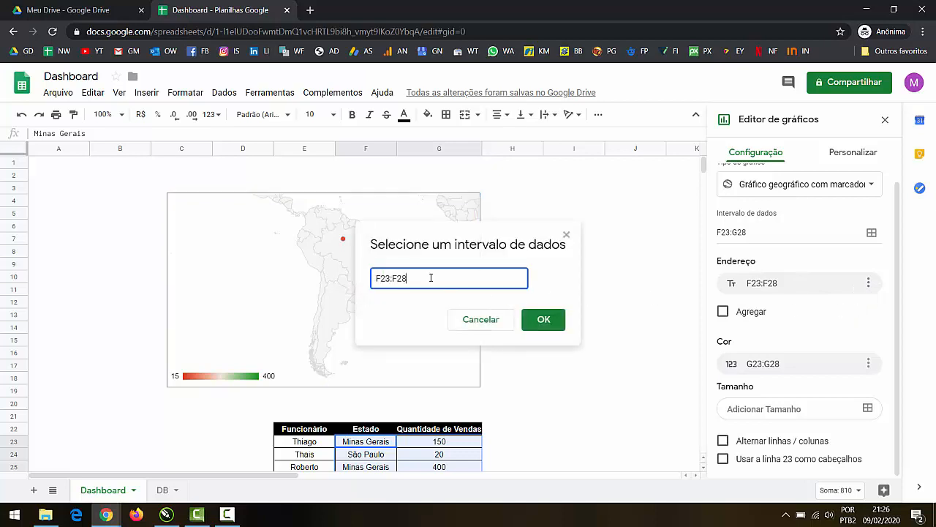
pyautogui.press('BackSpace')
pyautogui.press('BackSpace')
pyautogui.click(547, 320)
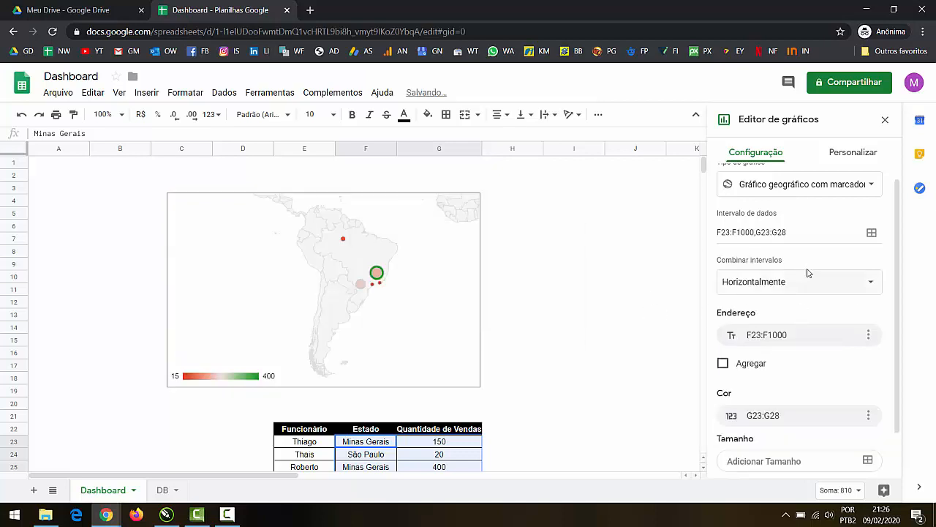
# Set the map chart's colour range (Cor) to G23:G1000.
pyautogui.click(869, 415)
pyautogui.click(848, 440)
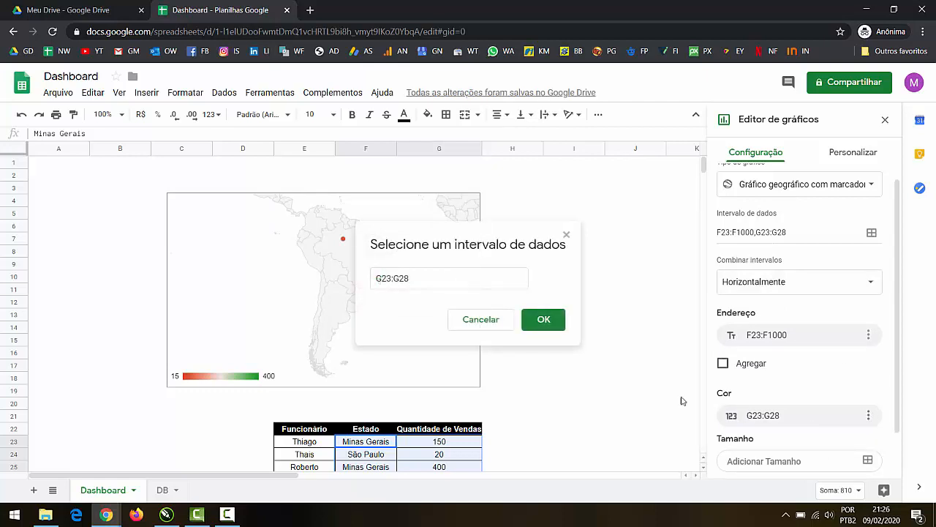
pyautogui.click(453, 280)
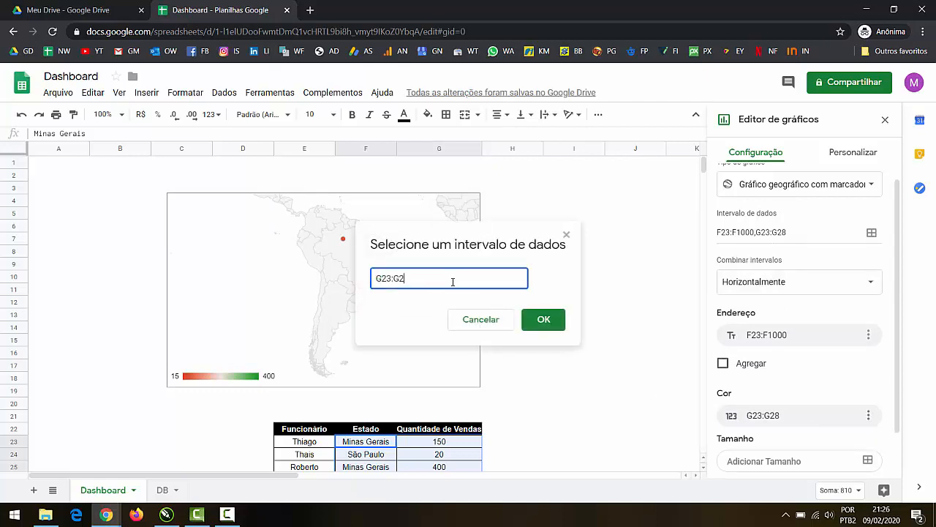
pyautogui.press('BackSpace')
pyautogui.click(543, 322)
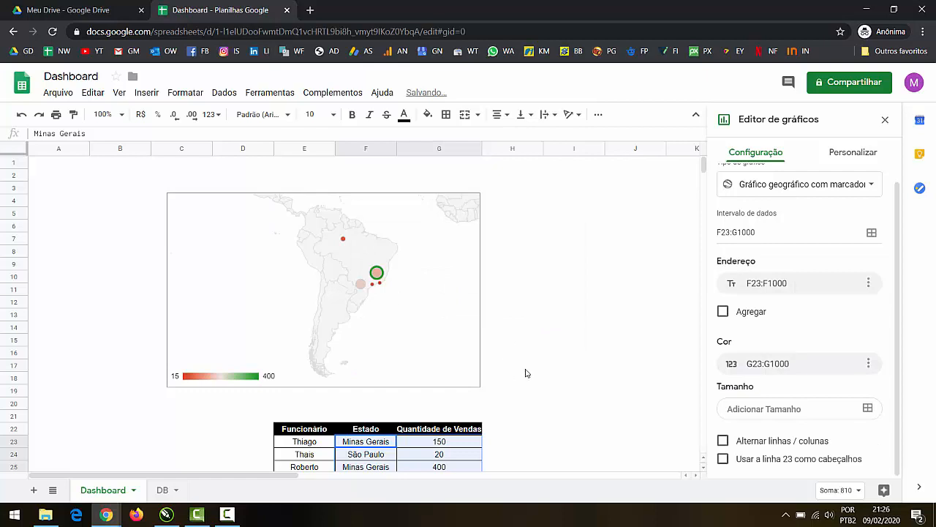
# Move the map chart to the sheet's corner at cell A1 and shrink it to span about columns A to E, down to row 15.
pyautogui.click(397, 345)
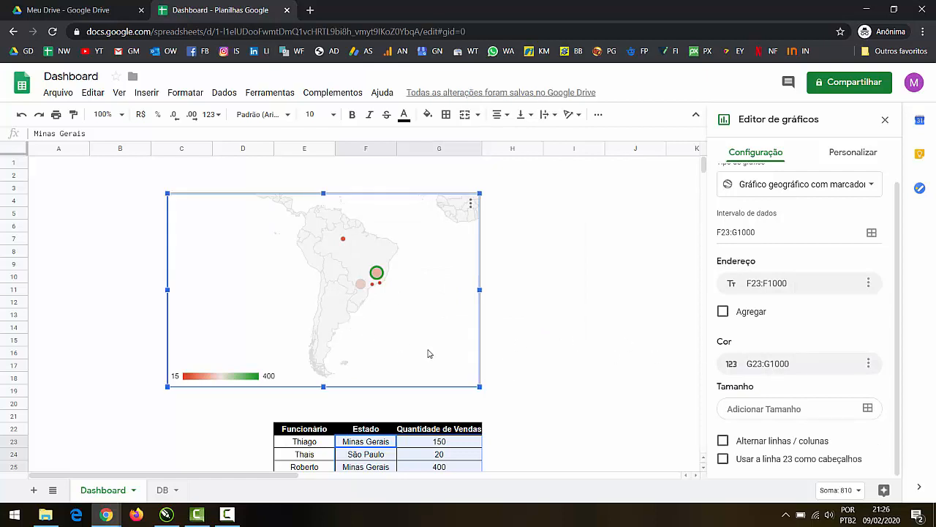
pyautogui.moveTo(430, 353); pyautogui.dragTo(293, 315)
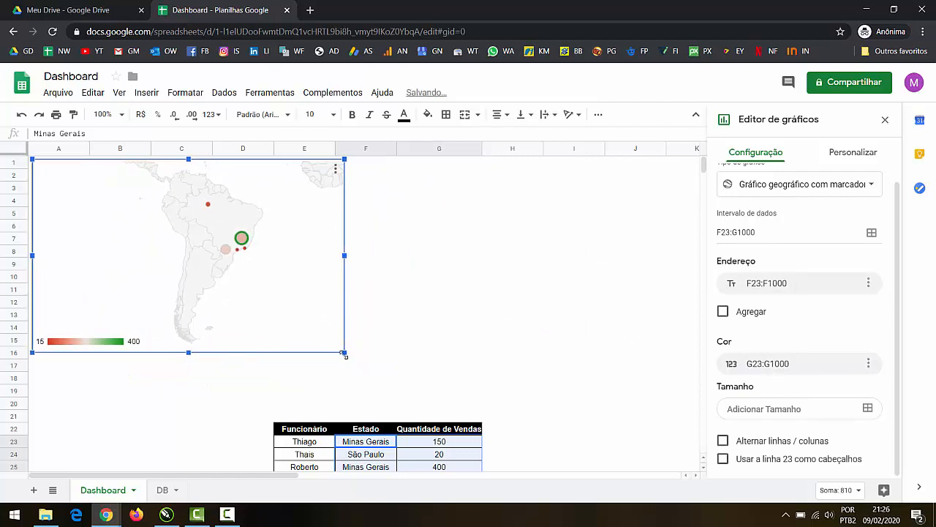
pyautogui.moveTo(344, 354); pyautogui.dragTo(327, 341)
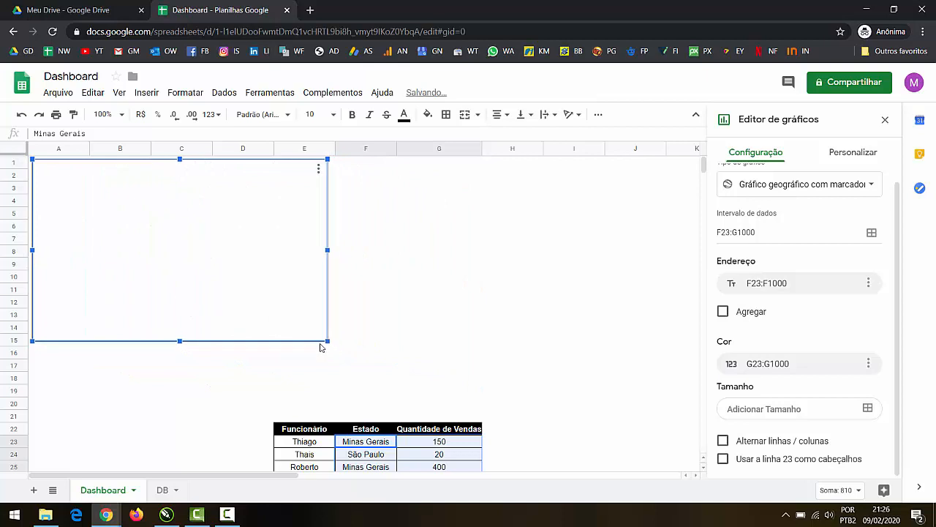
# Add a record in row 7 of the DB sheet with an employee's first name, Porto Alegre and a sales quantity of 30.
pyautogui.click(157, 494)
pyautogui.write('Hud')
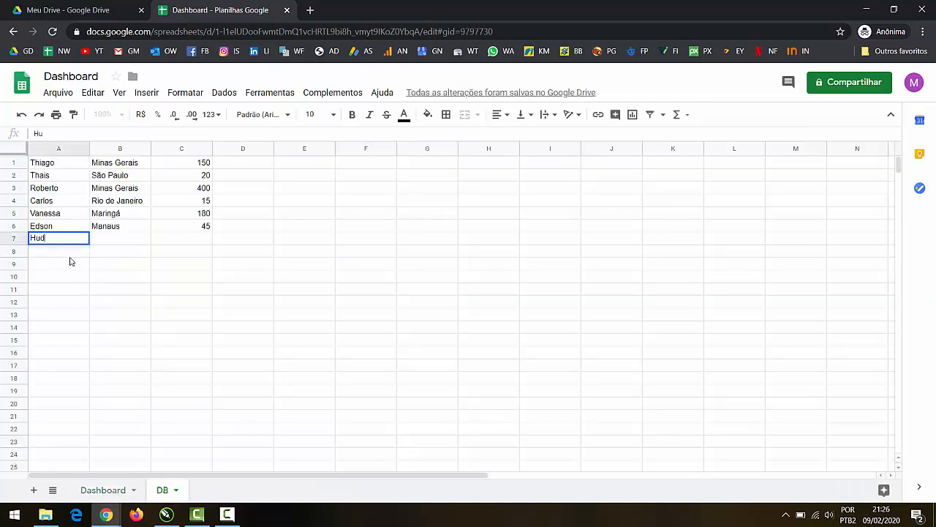
pyautogui.write('son')
pyautogui.press('Tab')
pyautogui.write('Po')
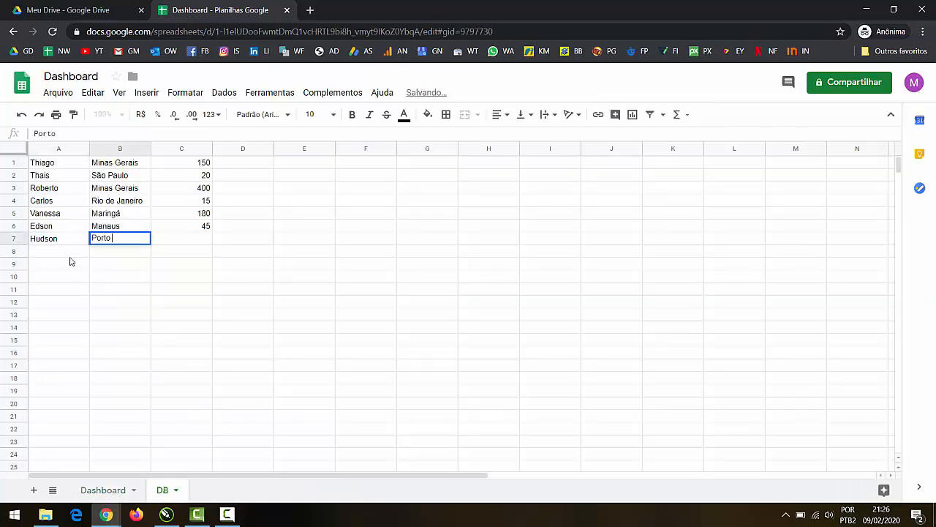
pyautogui.write('rto Alegre')
pyautogui.press('Tab')
pyautogui.write('30')
pyautogui.press('Return')
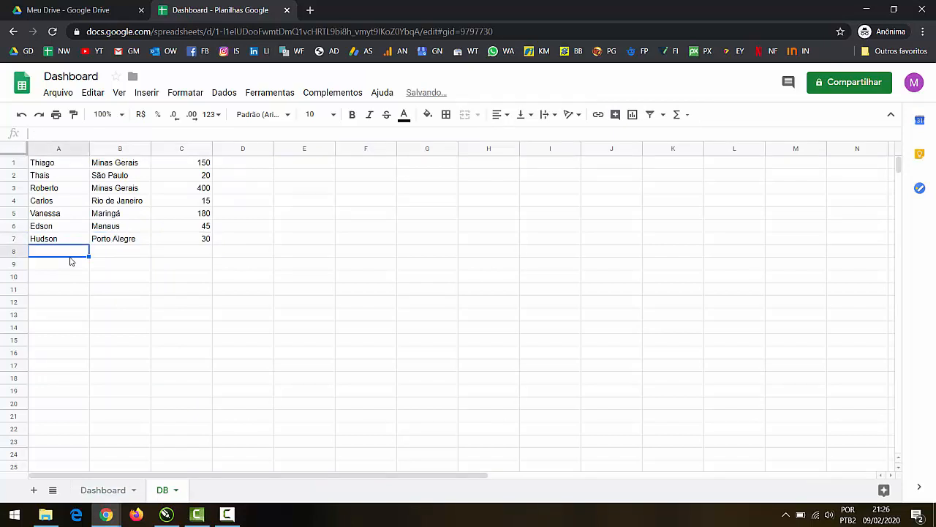
# Check the map chart on the Dashboard sheet for the new Porto Alegre point.
pyautogui.click(117, 489)
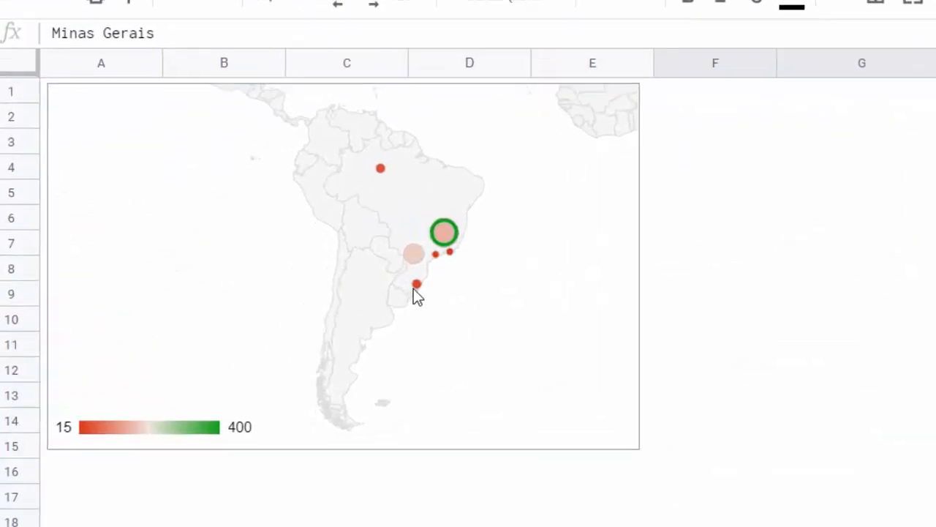
pyautogui.click(416, 287)
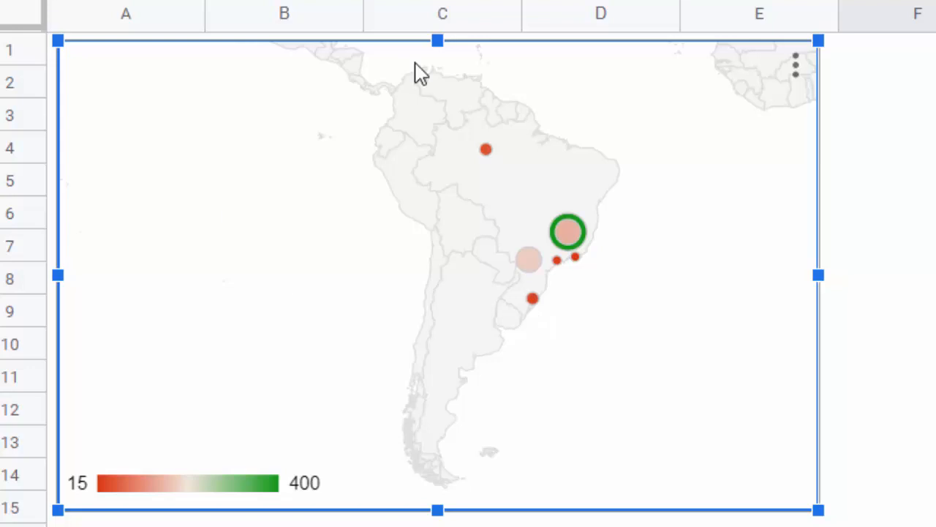
pyautogui.click(917, 181)
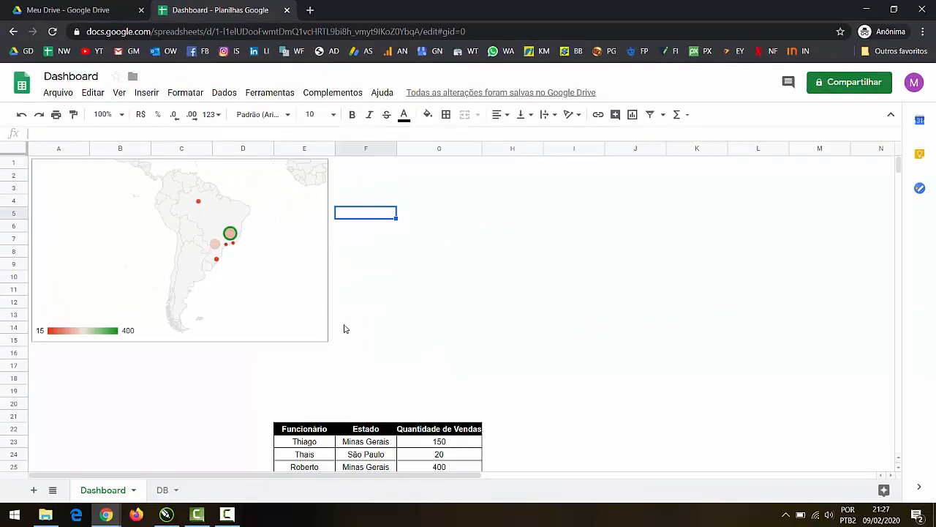
pyautogui.scroll(-3, 372, 324)
pyautogui.scroll(3, 122, 286)
pyautogui.click(303, 244)
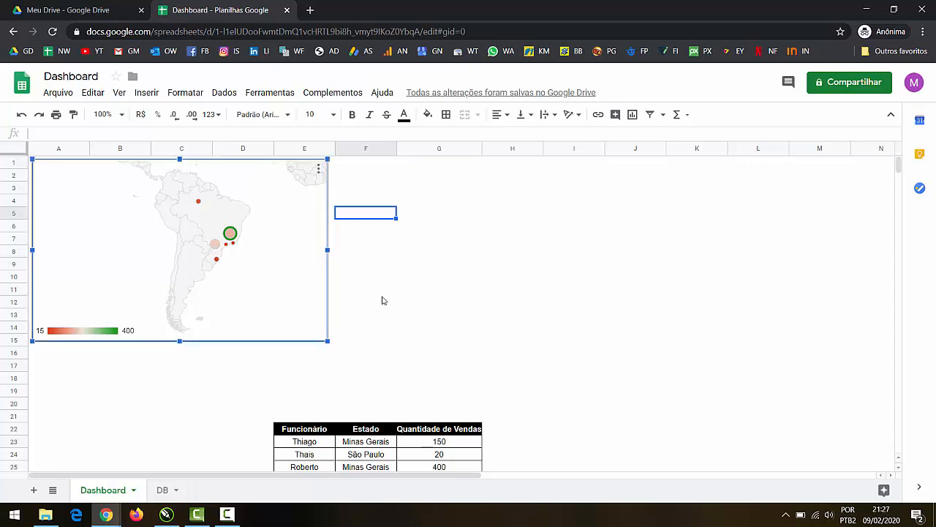
# Insert a column chart on the Dashboard sheet and fit it beside the map, spanning about columns F to I down to row 15.
pyautogui.click(382, 301)
pyautogui.click(351, 175)
pyautogui.click(146, 92)
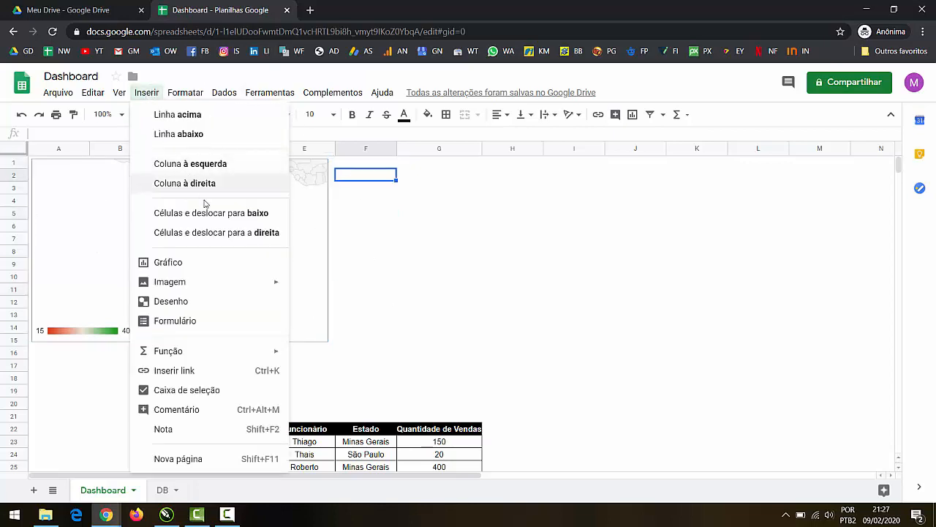
pyautogui.click(211, 261)
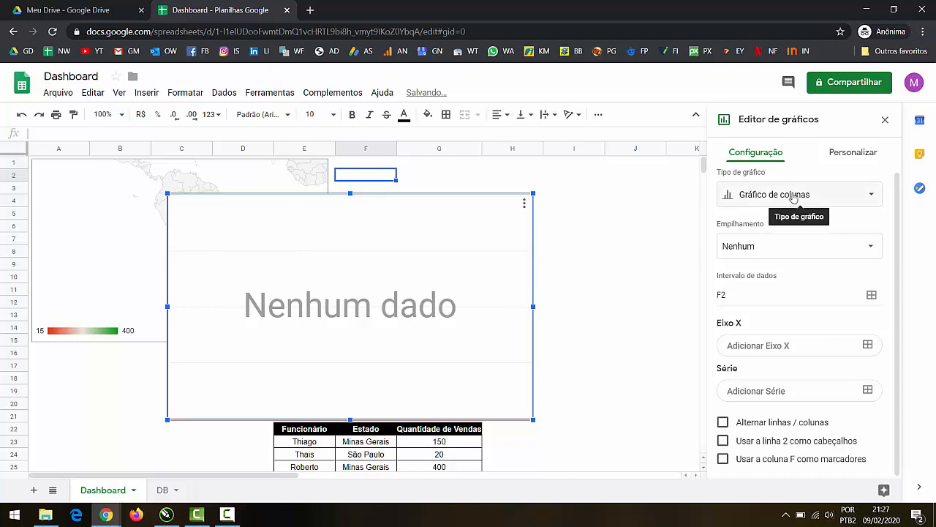
pyautogui.moveTo(412, 251); pyautogui.dragTo(578, 223)
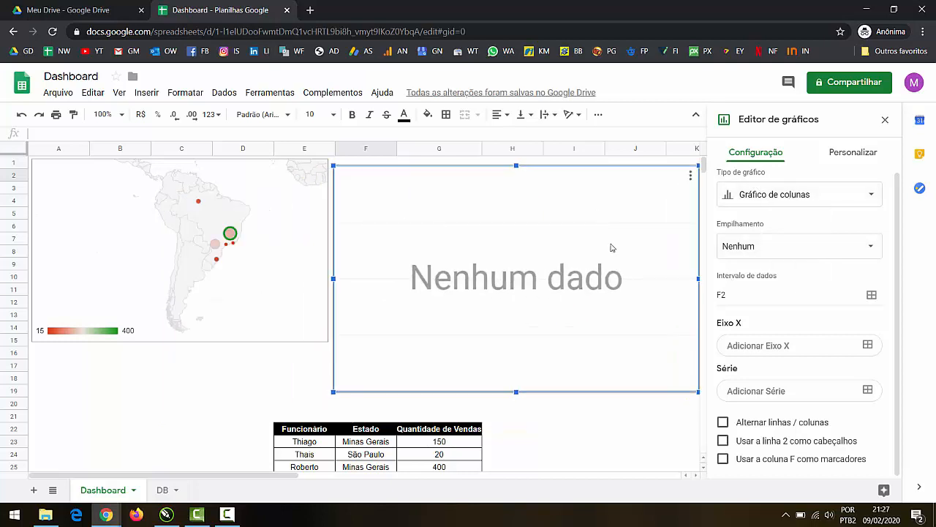
pyautogui.moveTo(697, 392); pyautogui.dragTo(560, 350)
pyautogui.moveTo(548, 311); pyautogui.dragTo(542, 302)
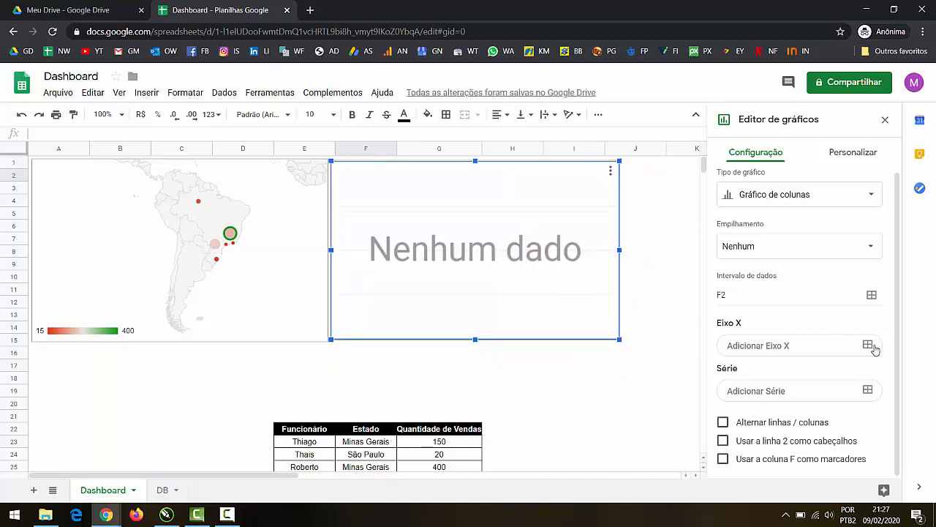
# Set the column chart's X axis (Eixo X) to the employee names in range E23:E.
pyautogui.click(868, 345)
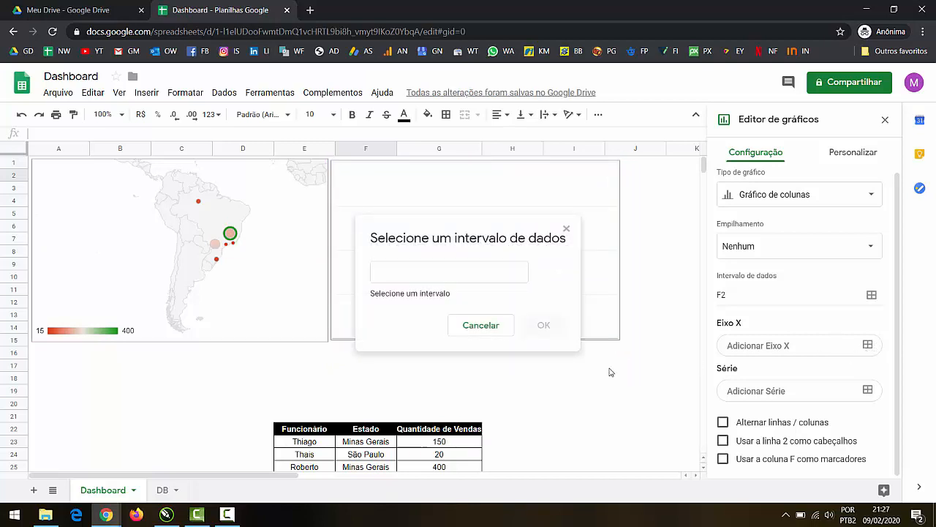
pyautogui.click(319, 442)
pyautogui.write(':E')
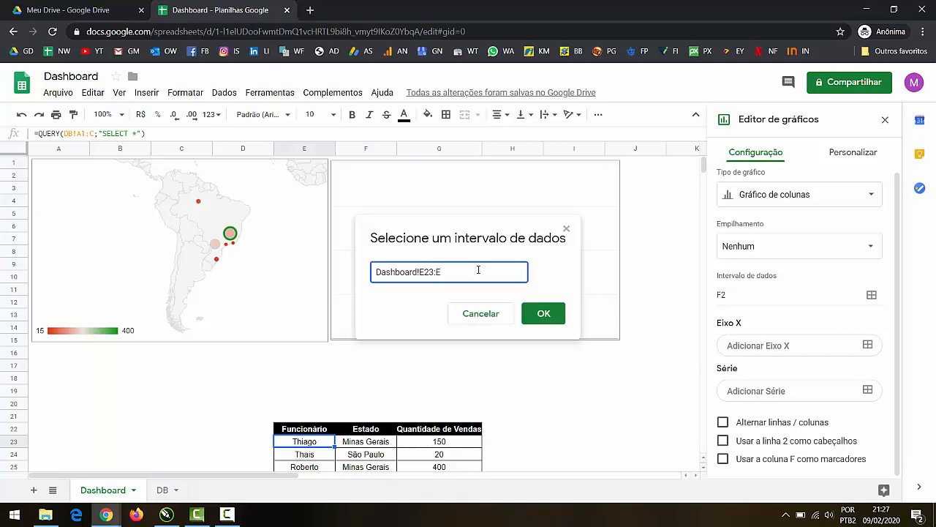
pyautogui.click(542, 314)
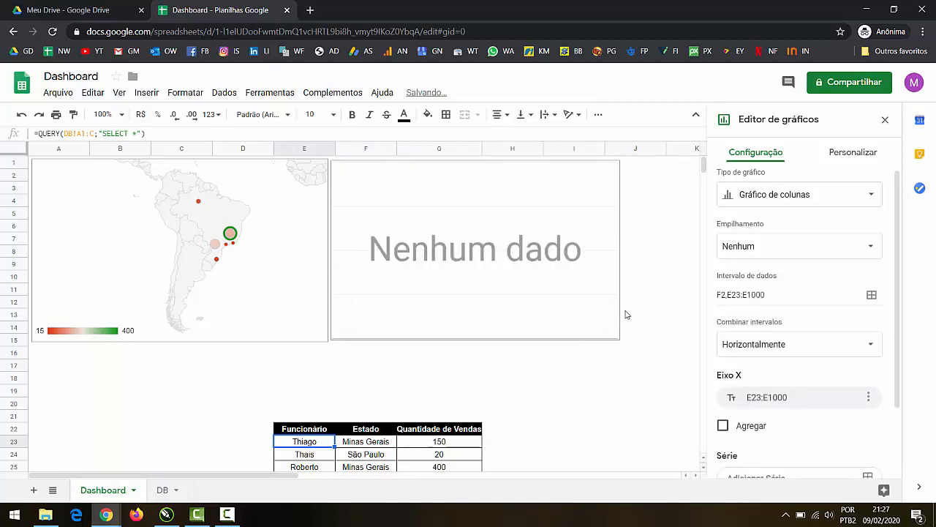
# Set the column chart's series (Série) to the sales quantities in range G23:G.
pyautogui.scroll(-2, 856, 417)
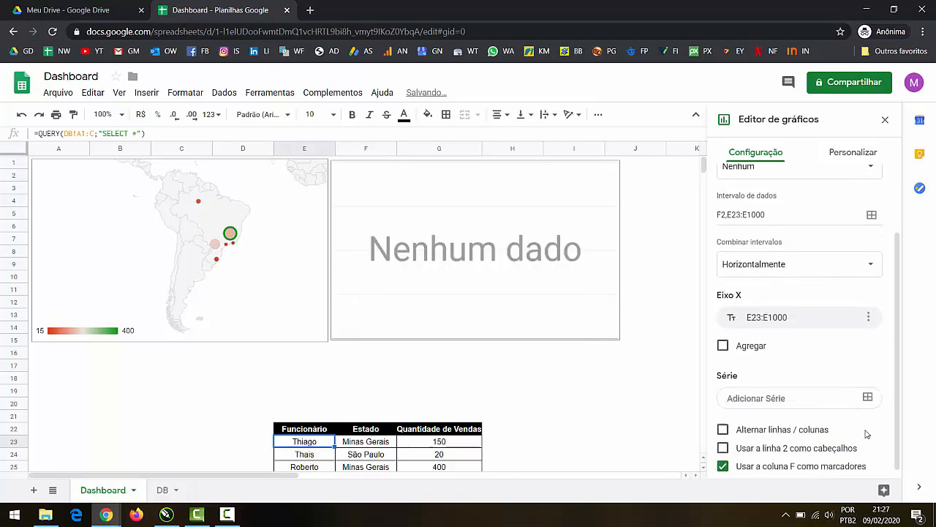
pyautogui.click(868, 392)
pyautogui.click(439, 442)
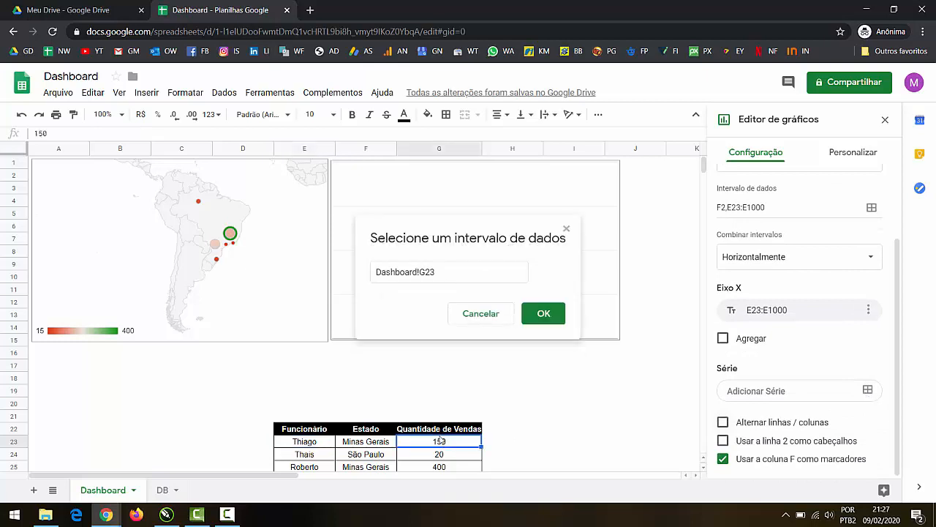
pyautogui.click(462, 278)
pyautogui.write(':G')
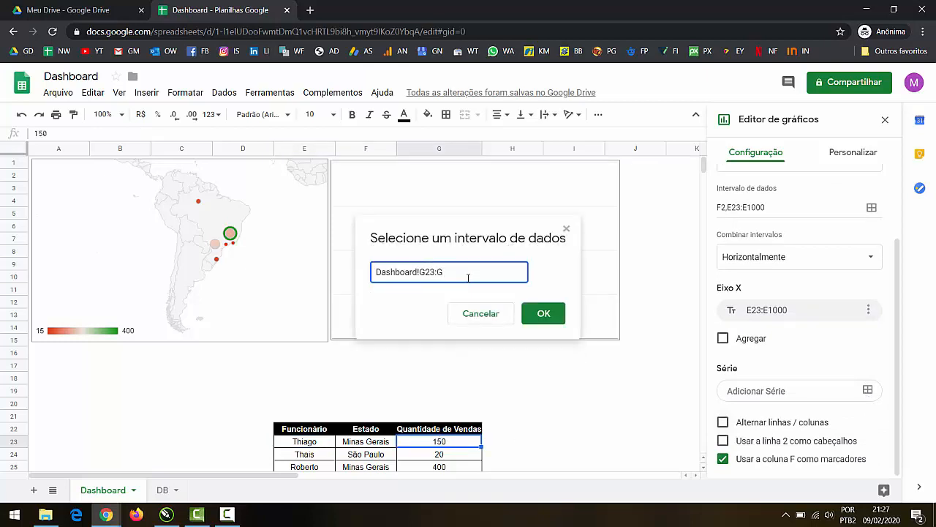
pyautogui.click(555, 313)
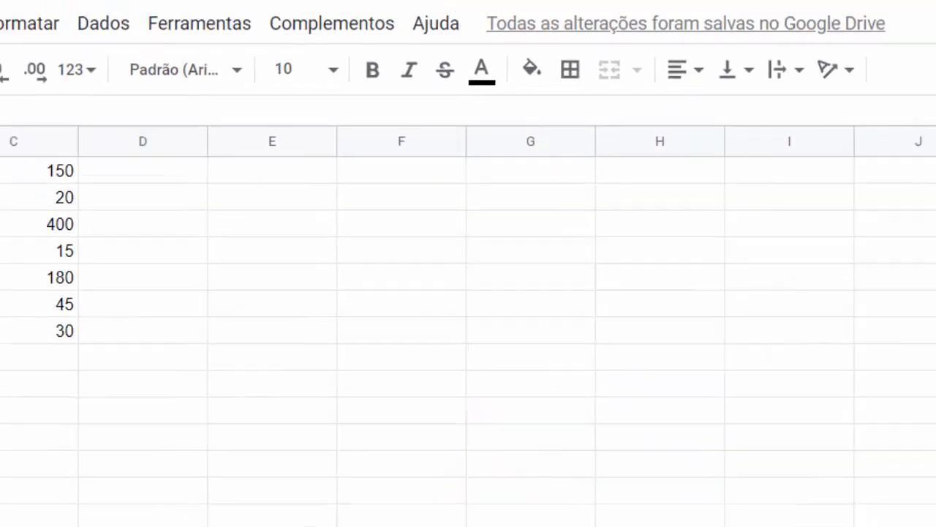
# Add a record in row 8 of the DB sheet with an employee's first name, Macapá and 200, and check it on the Dashboard map.
pyautogui.write('Eliana')
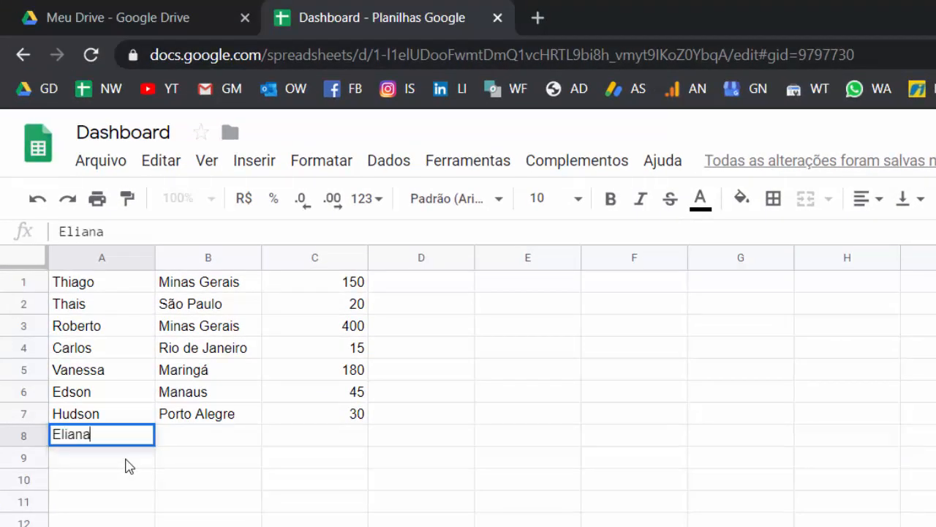
pyautogui.press('Tab')
pyautogui.write('Macapá')
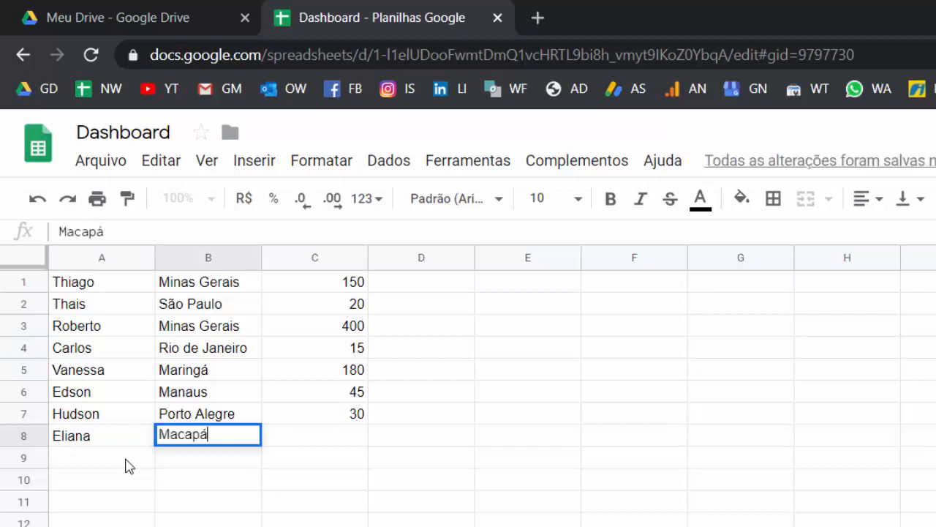
pyautogui.press('Tab')
pyautogui.write('200')
pyautogui.press('Return')
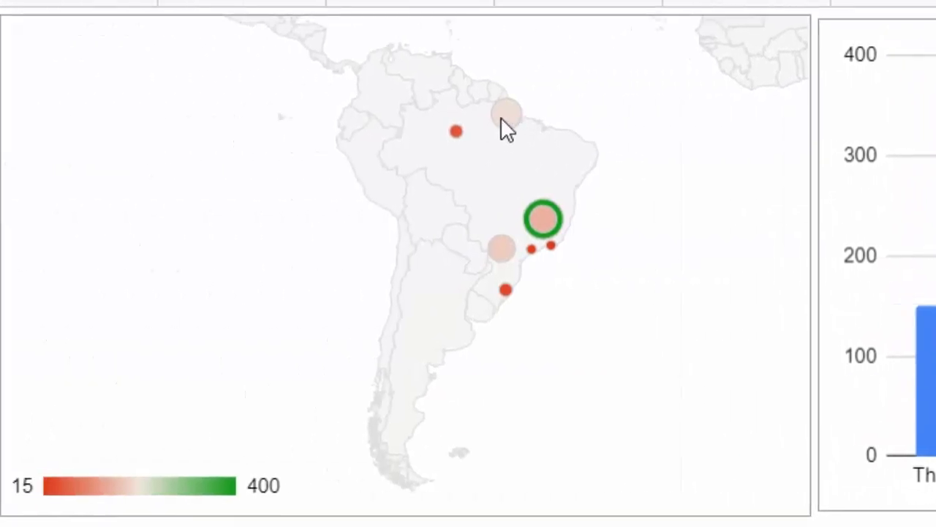
pyautogui.click(506, 119)
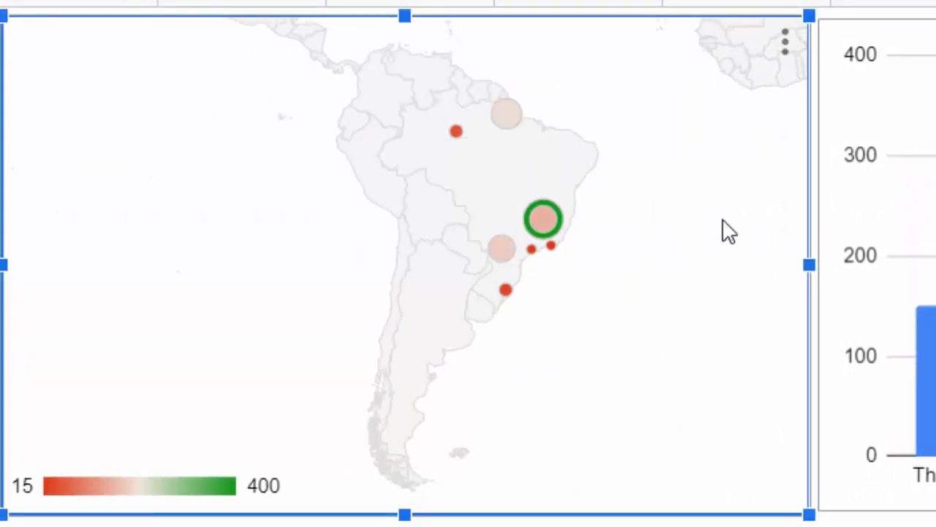
pyautogui.click(575, 378)
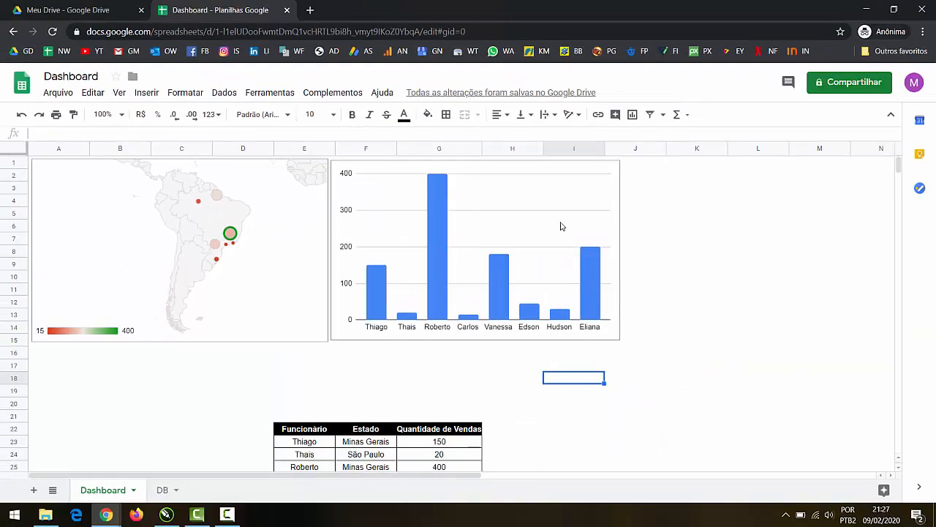
# Insert another chart on the Dashboard sheet and change its type to a pie chart (Gráfico de pizza).
pyautogui.click(644, 179)
pyautogui.click(146, 92)
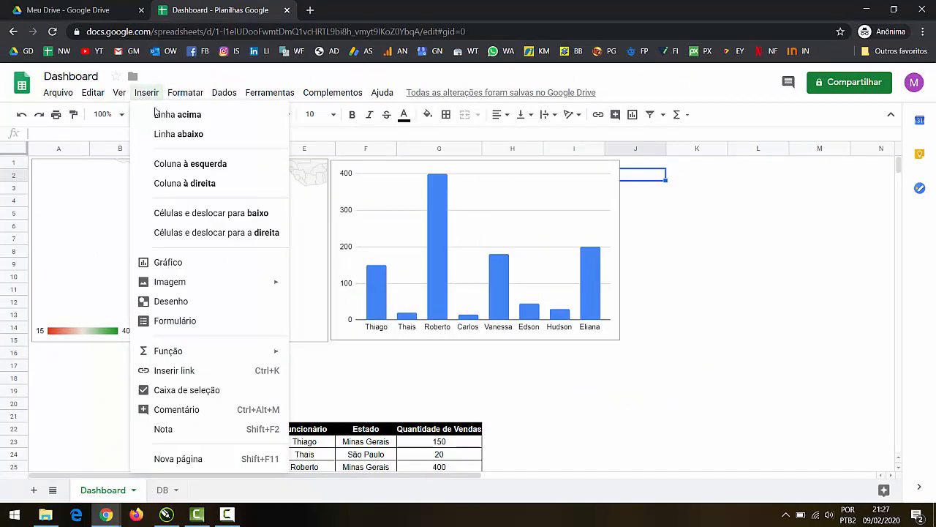
pyautogui.click(214, 262)
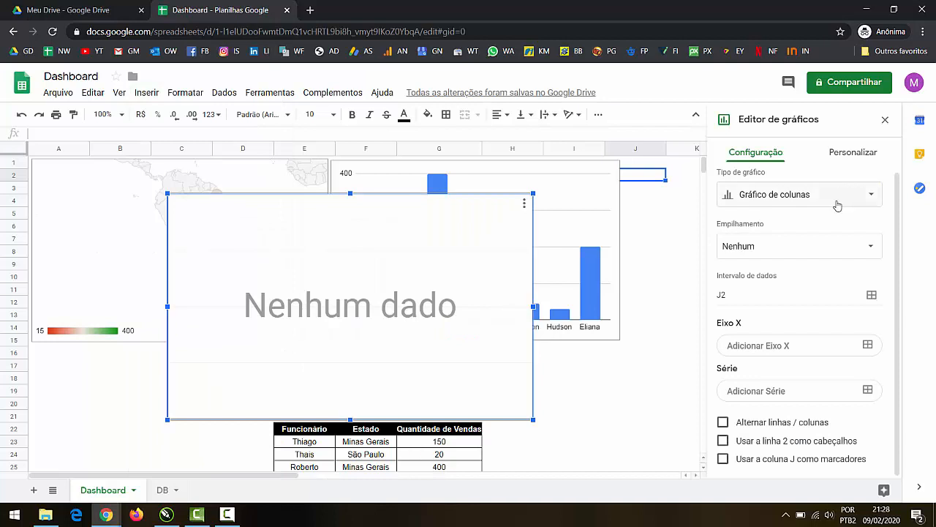
pyautogui.click(836, 203)
pyautogui.scroll(-3, 827, 293)
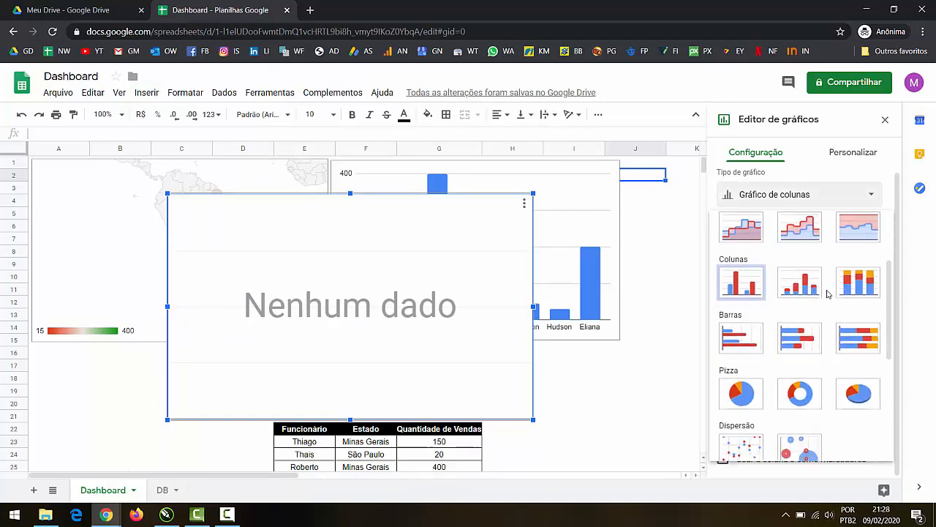
pyautogui.click(741, 386)
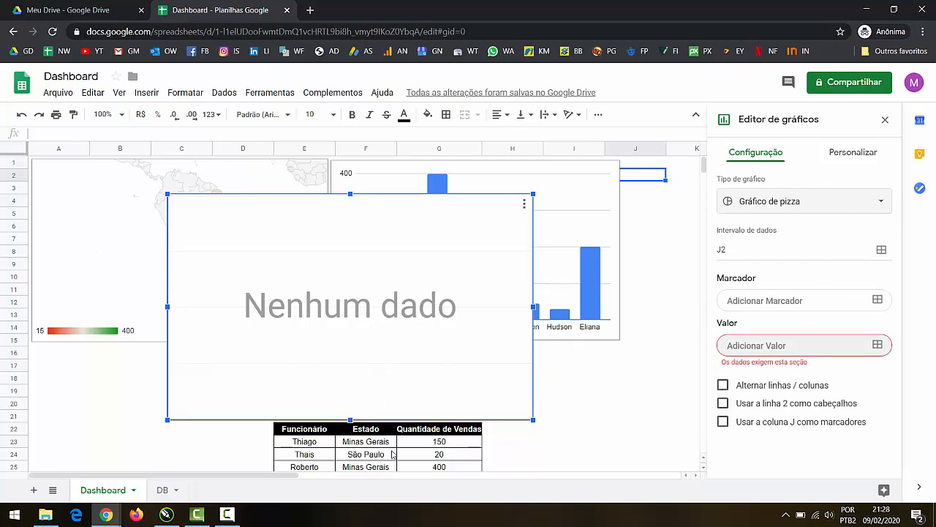
# Set the pie chart's label range (Marcador) to the states in F23:F.
pyautogui.click(878, 301)
pyautogui.click(392, 445)
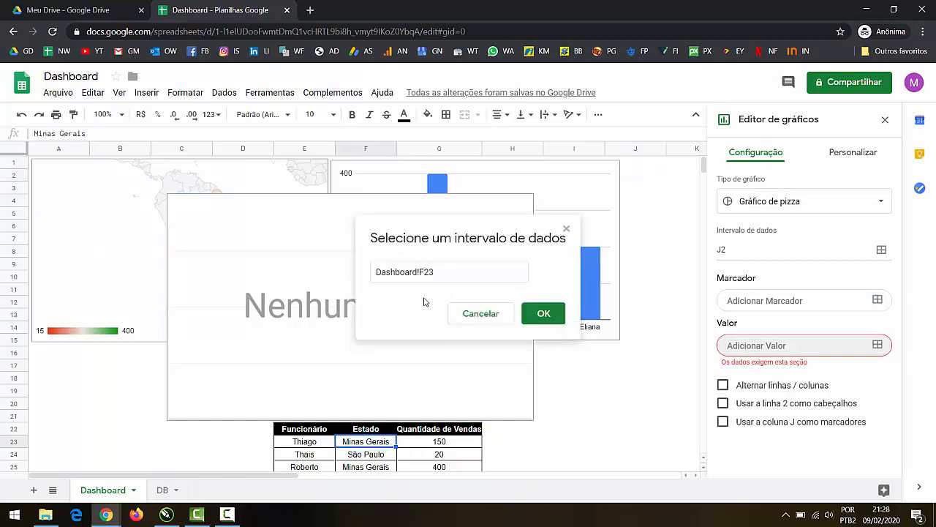
pyautogui.click(451, 270)
pyautogui.write(':F')
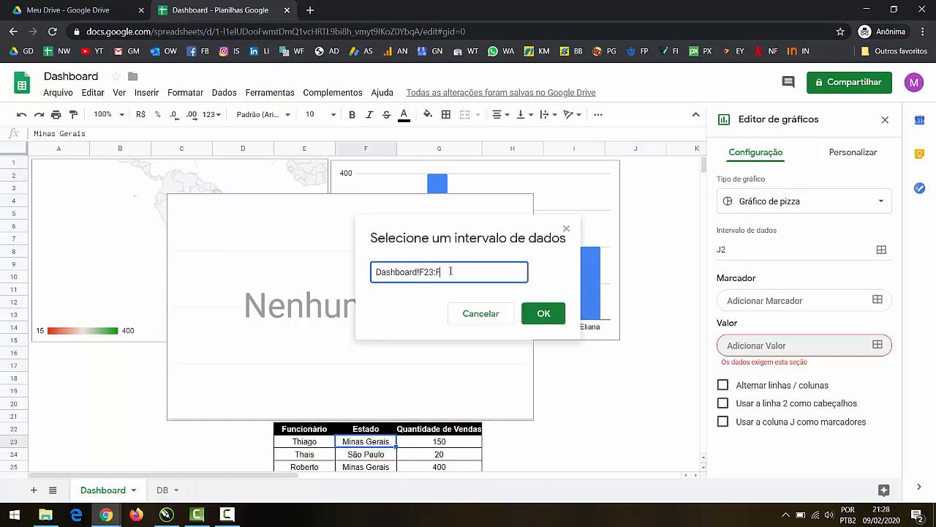
pyautogui.click(543, 314)
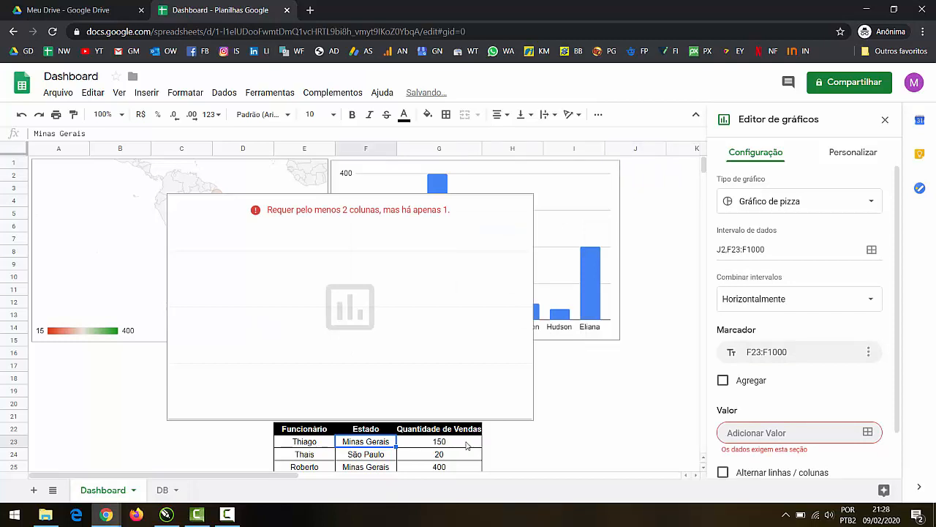
# Set the pie chart's value range (Valor) to G23:G and aggregate the sales of repeated states.
pyautogui.click(867, 432)
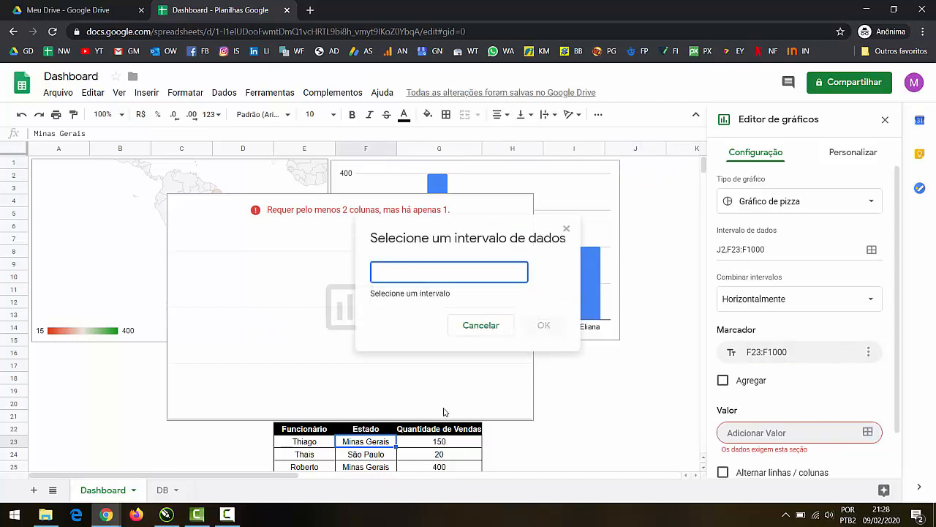
pyautogui.click(449, 441)
pyautogui.click(466, 272)
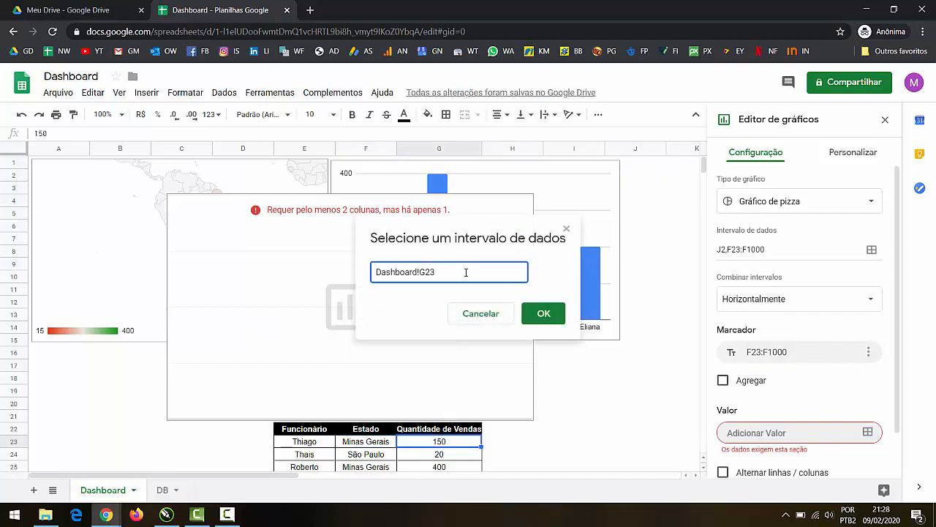
pyautogui.write(':G')
pyautogui.click(558, 314)
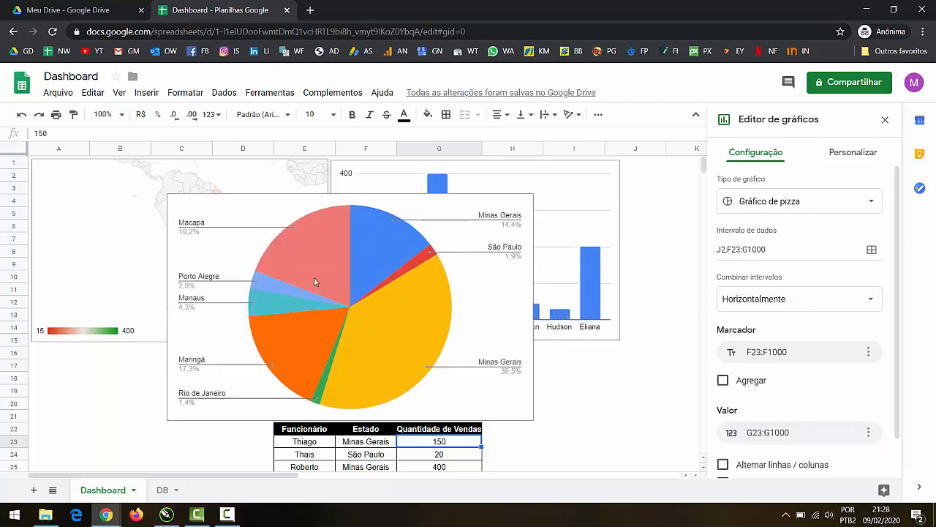
pyautogui.click(755, 382)
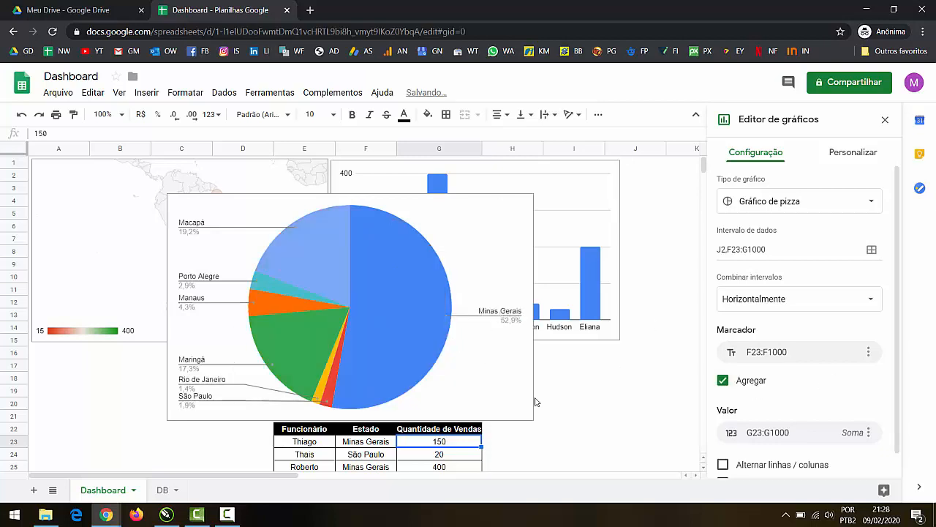
# Shrink the pie chart and place it beside the column chart, starting at about column J and ending near row 14.
pyautogui.click(508, 355)
pyautogui.moveTo(536, 421); pyautogui.dragTo(449, 379)
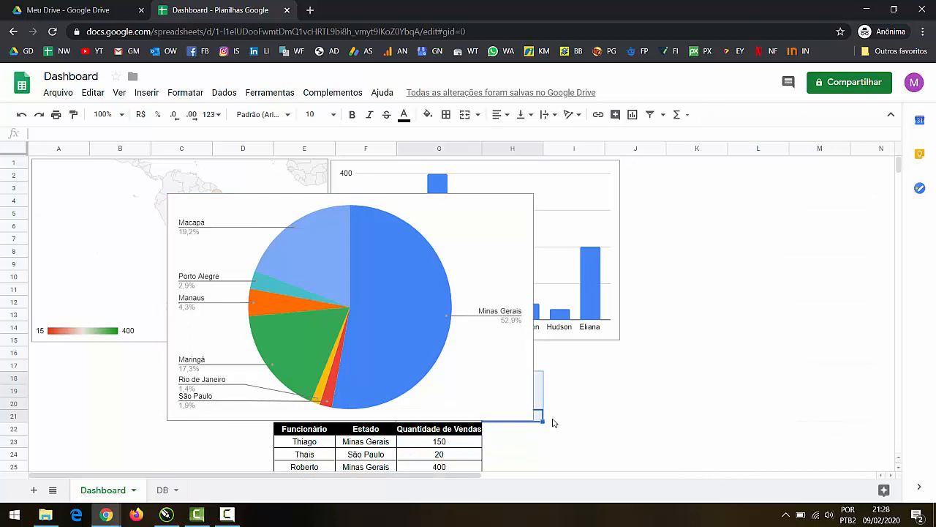
pyautogui.click(525, 415)
pyautogui.moveTo(528, 416); pyautogui.dragTo(873, 314)
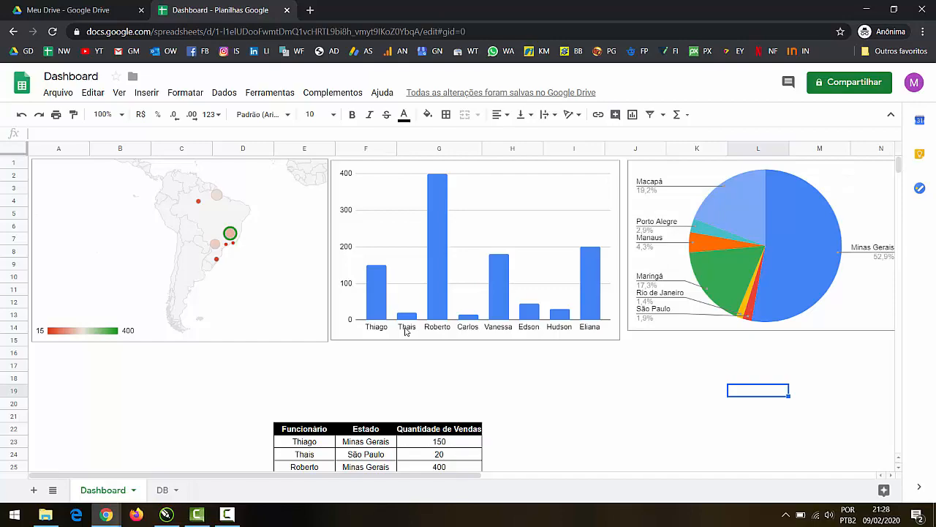
pyautogui.click(309, 407)
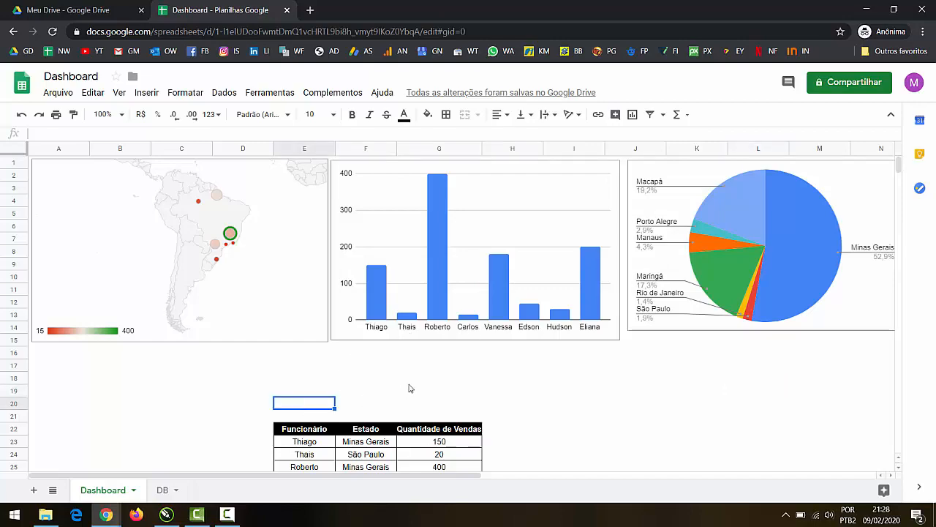
pyautogui.scroll(-1, 410, 388)
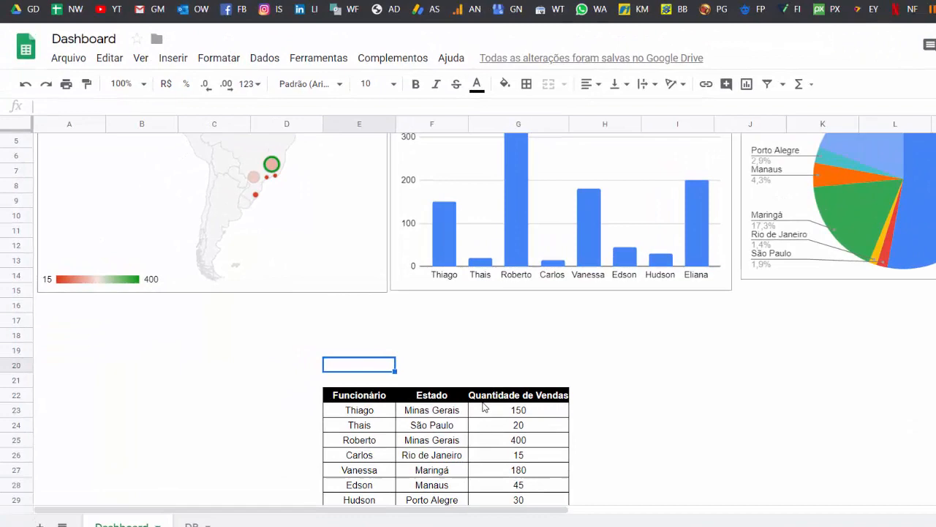
# Enter the label "Busca por Funcionário:" in E20 and merge E20 with F20.
pyautogui.write('B')
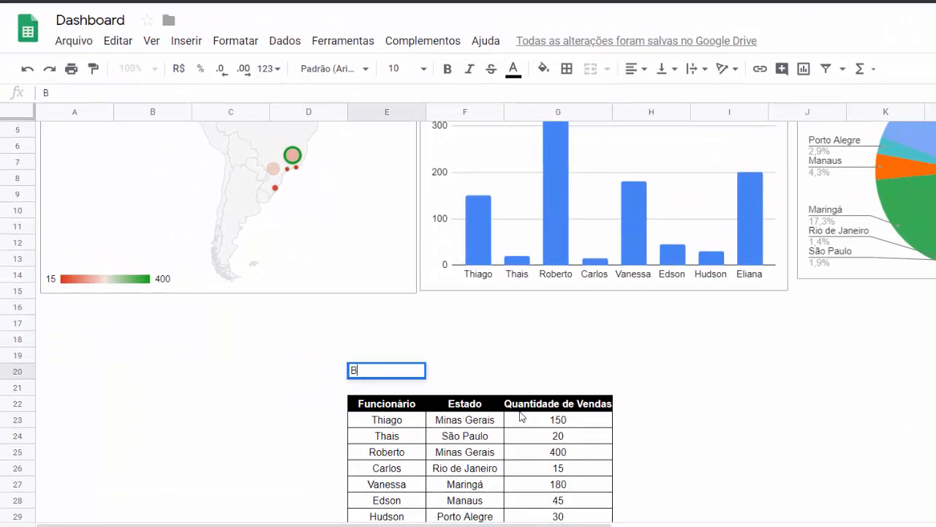
pyautogui.write('usca por Funcionário:')
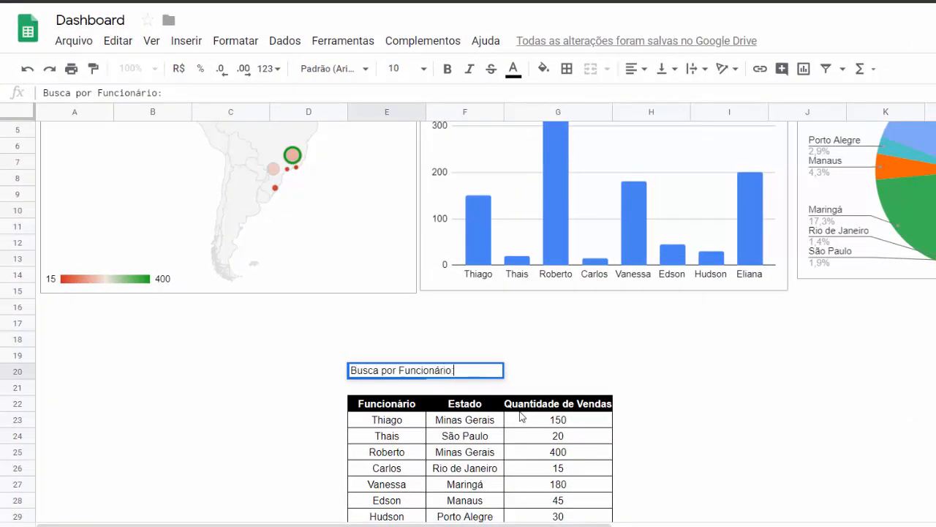
pyautogui.click(508, 358)
pyautogui.moveTo(413, 372); pyautogui.dragTo(482, 375)
pyautogui.click(590, 68)
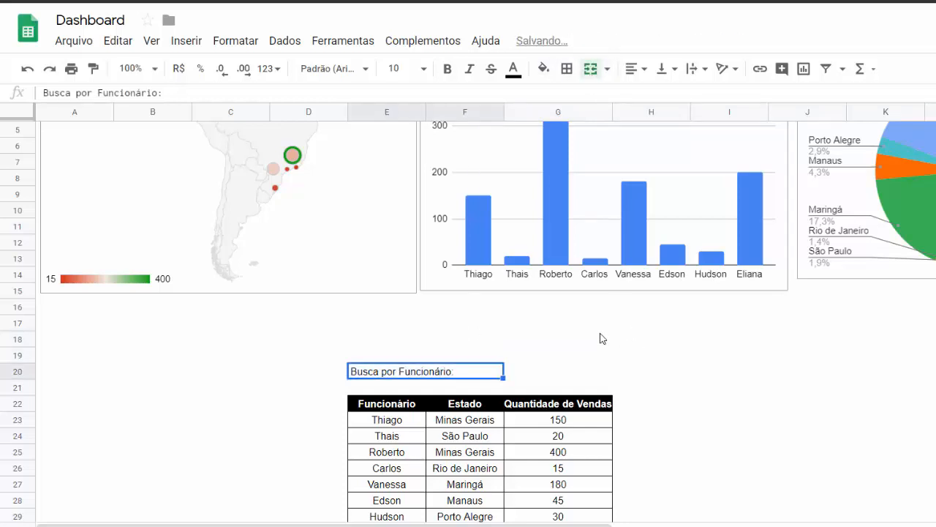
# Format the merged search label in bold white text on a black fill, aligned to the right.
pyautogui.click(447, 68)
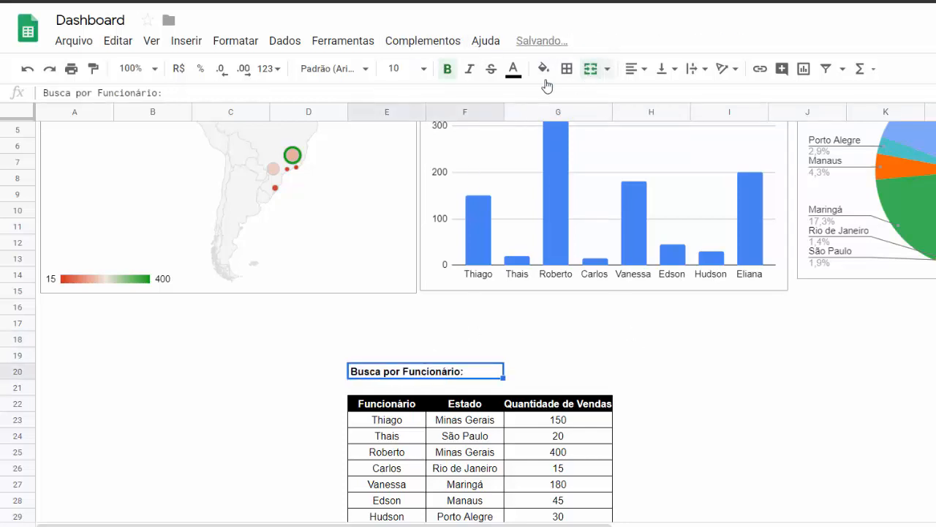
pyautogui.click(544, 68)
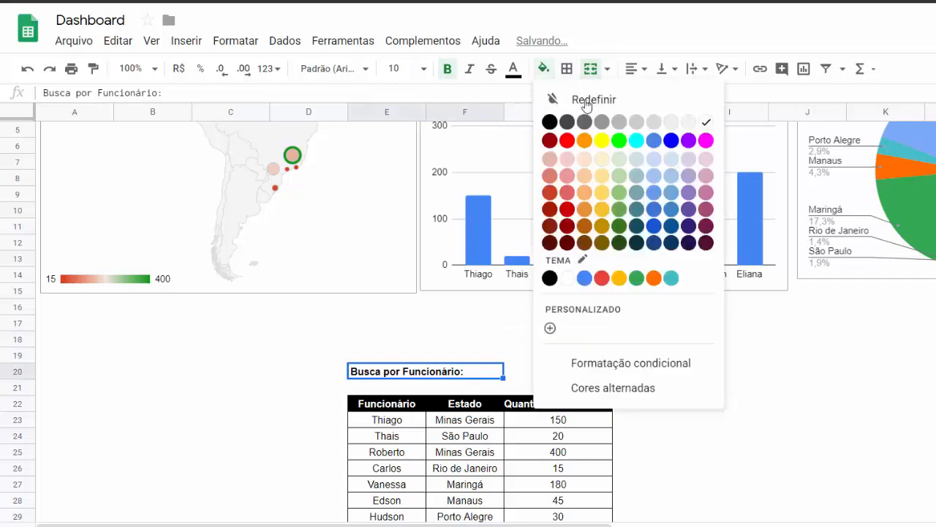
pyautogui.click(549, 121)
pyautogui.click(512, 68)
pyautogui.click(676, 121)
pyautogui.click(635, 68)
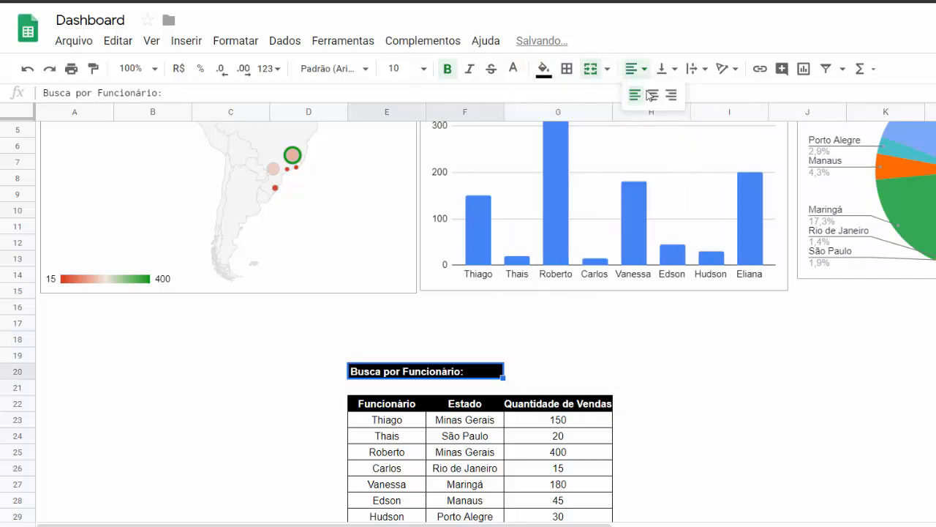
pyautogui.click(668, 98)
# Give the search input cell G20 a light grey fill and black text.
pyautogui.click(531, 367)
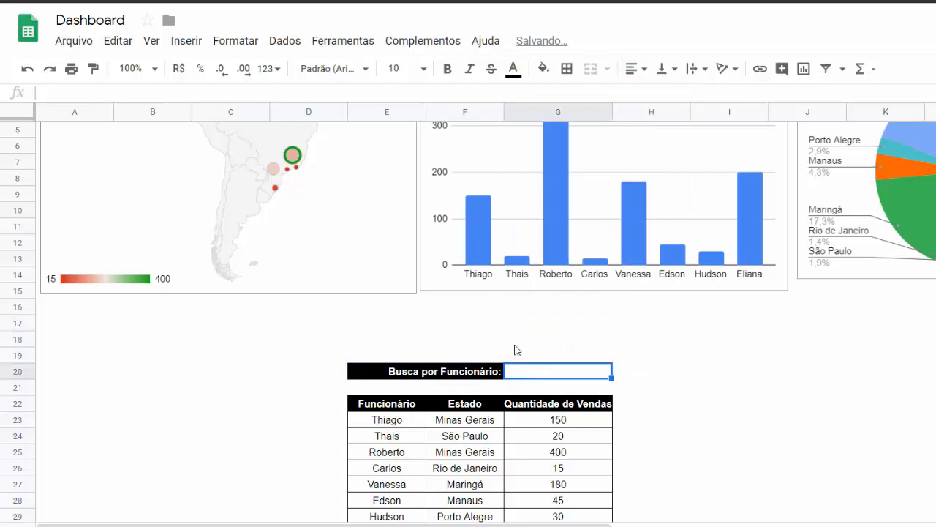
pyautogui.click(549, 76)
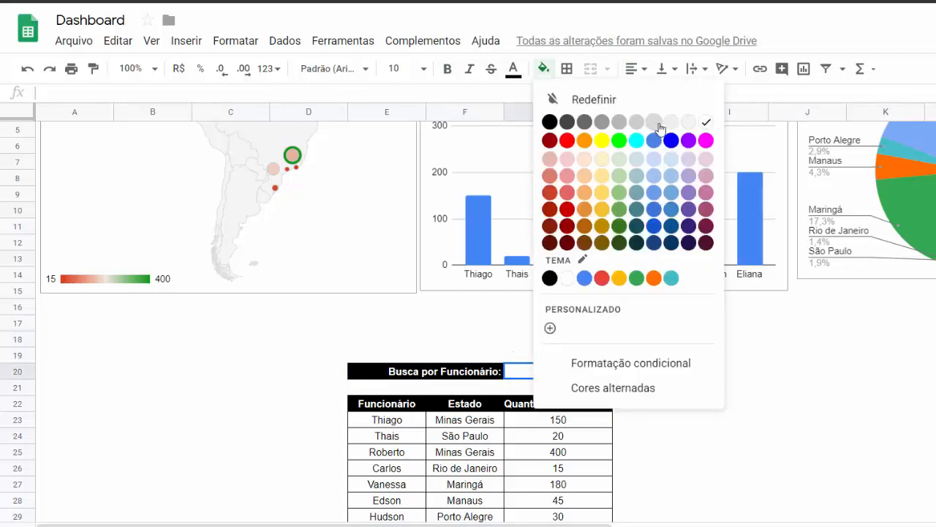
pyautogui.click(656, 123)
pyautogui.click(516, 72)
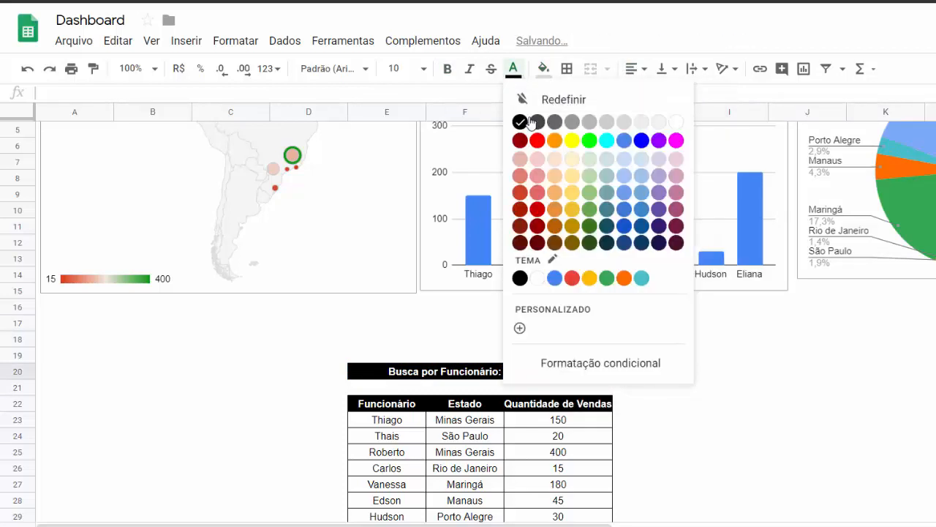
pyautogui.click(518, 122)
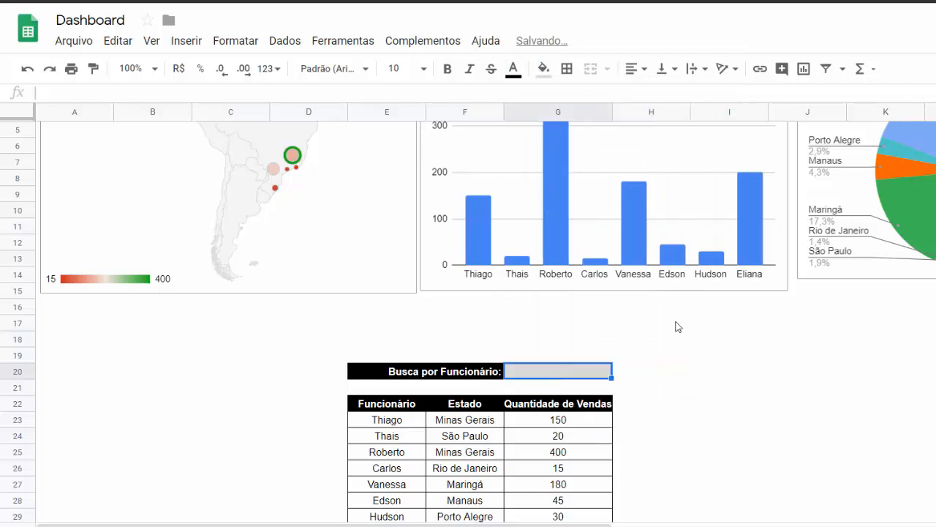
pyautogui.scroll(-3, 675, 326)
pyautogui.click(686, 326)
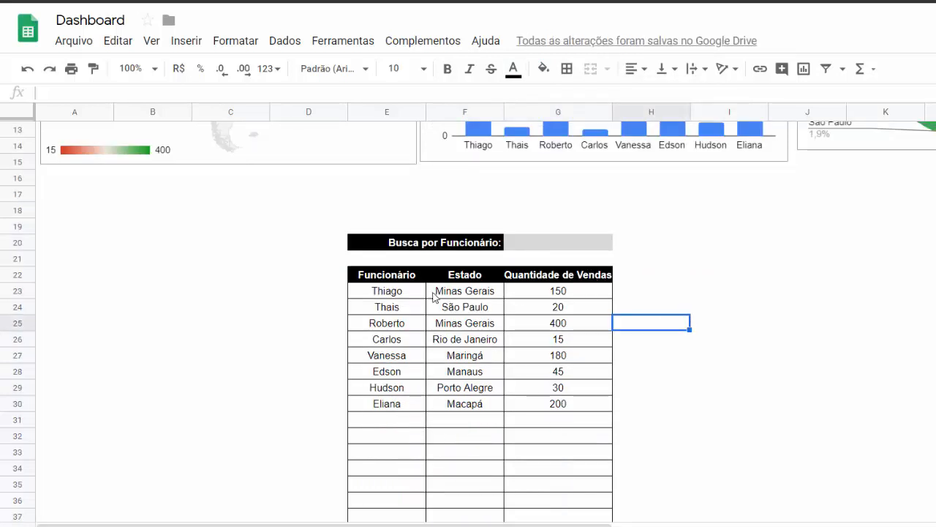
# Wrap the QUERY formula in E23 in an SE function that tests G20="" and returns the existing QUERY when true.
pyautogui.click(408, 293)
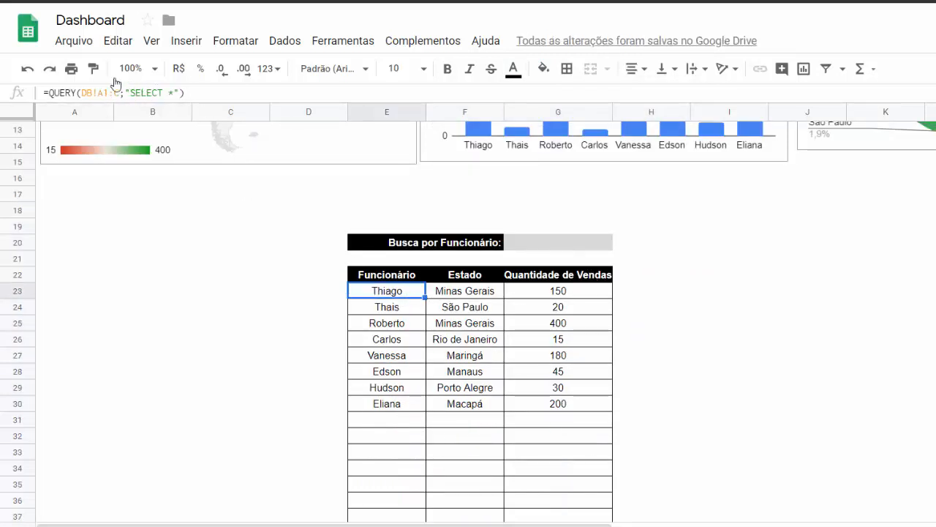
pyautogui.scroll(3, 485, 408)
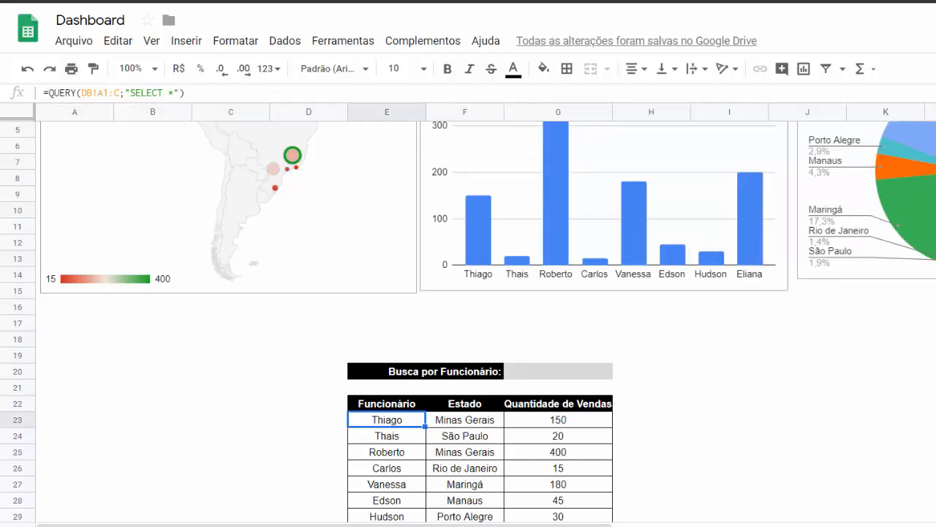
pyautogui.click(51, 93)
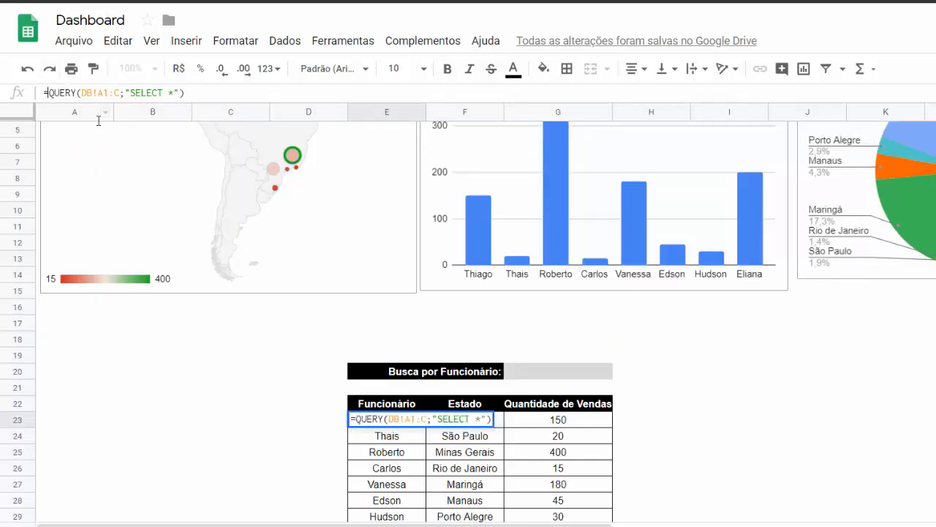
pyautogui.write('SE(')
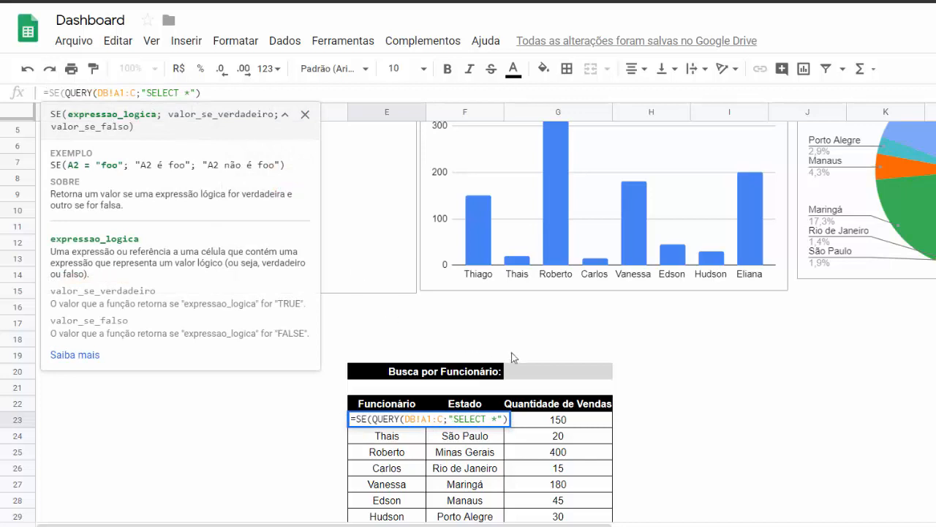
pyautogui.click(538, 373)
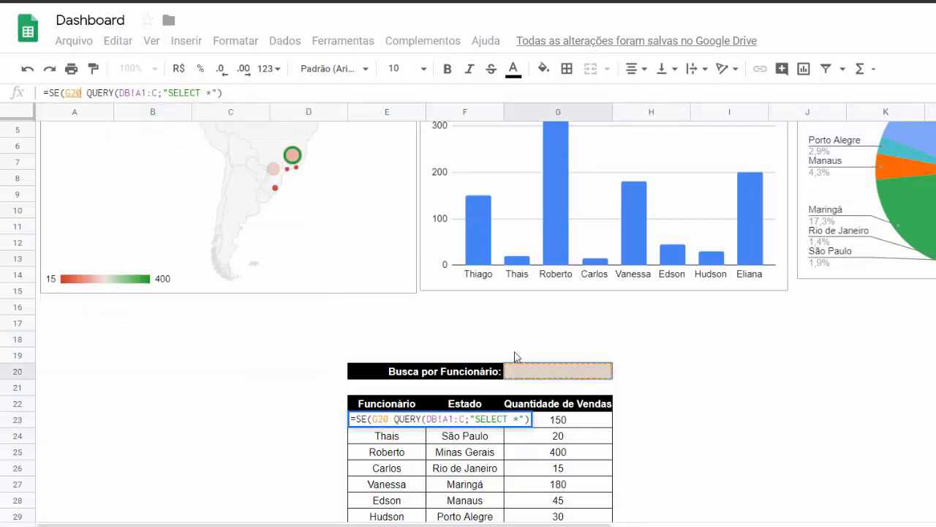
pyautogui.write('=""')
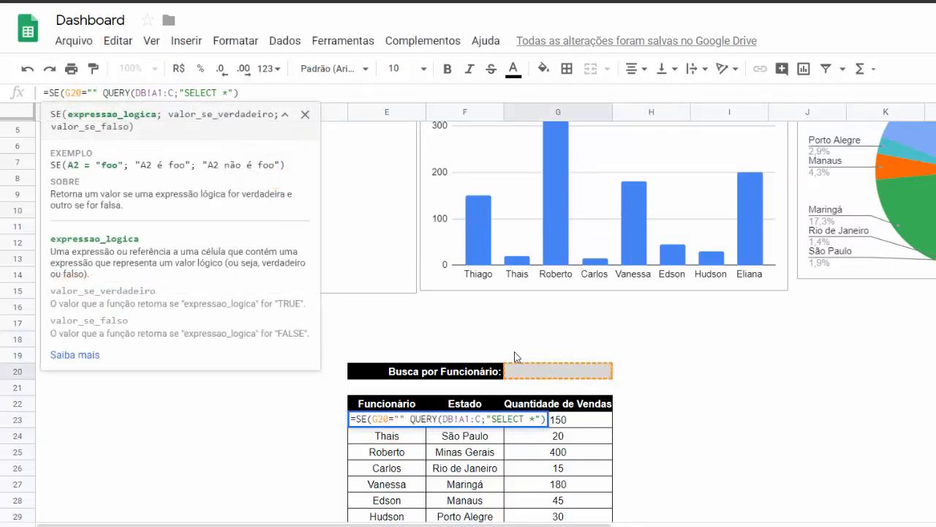
pyautogui.write(';')
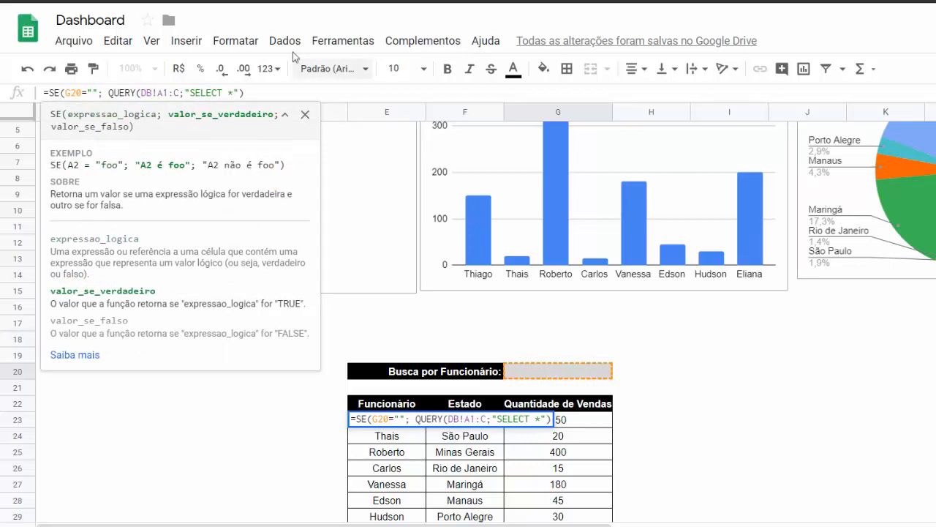
pyautogui.moveTo(110, 93); pyautogui.dragTo(252, 93)
# Add a second QUERY over DB!A1:C as the false value of the SE formula.
pyautogui.click(255, 93)
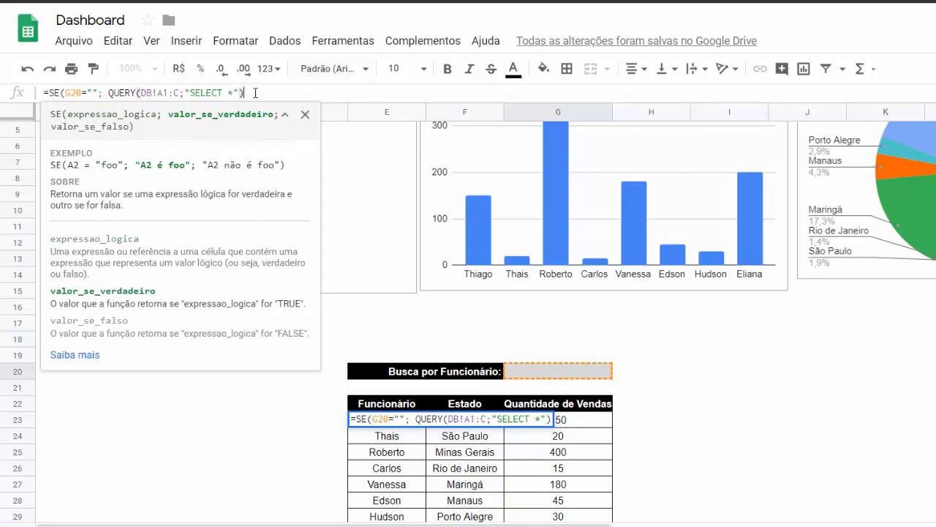
pyautogui.write(';')
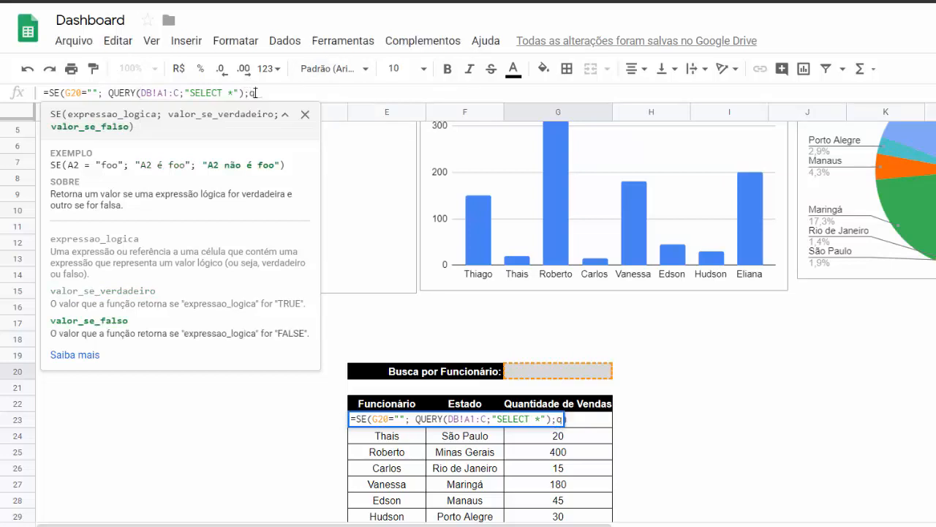
pyautogui.write('QUERY(')
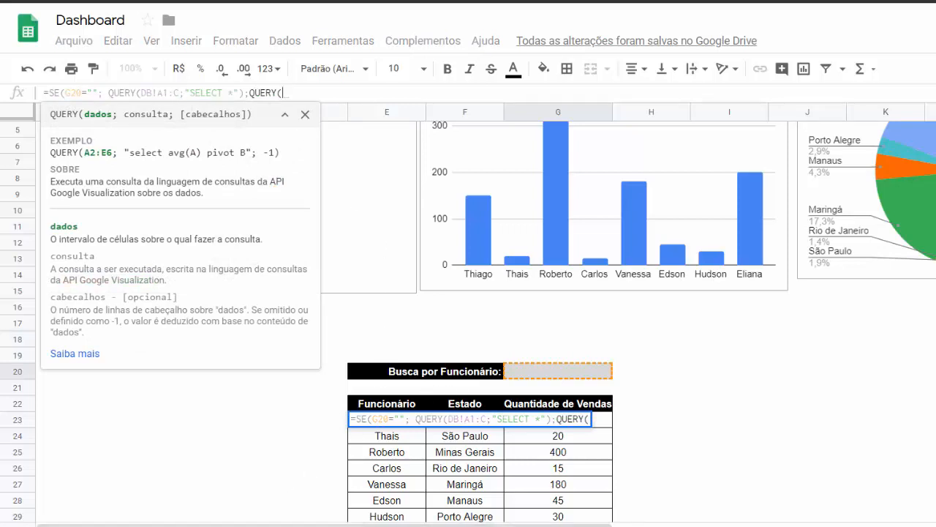
pyautogui.click(165, 525)
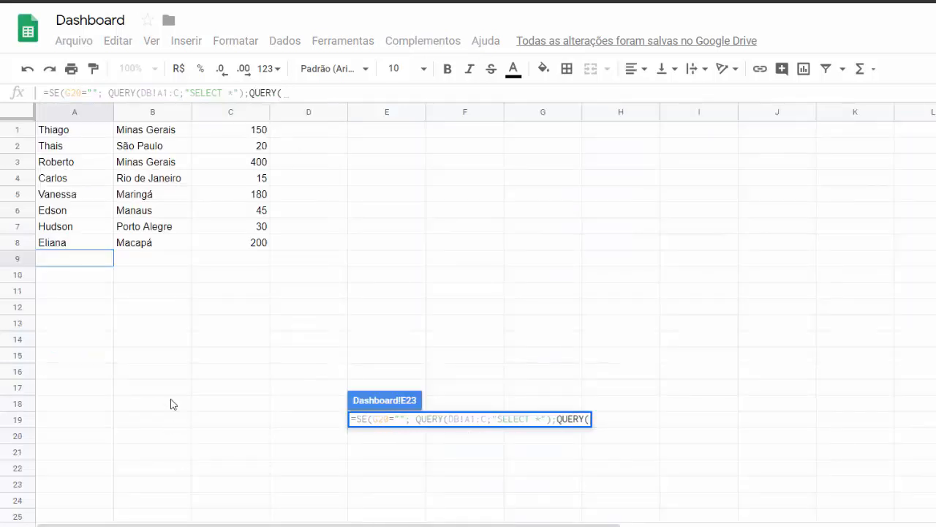
pyautogui.moveTo(75, 134); pyautogui.dragTo(340, 113)
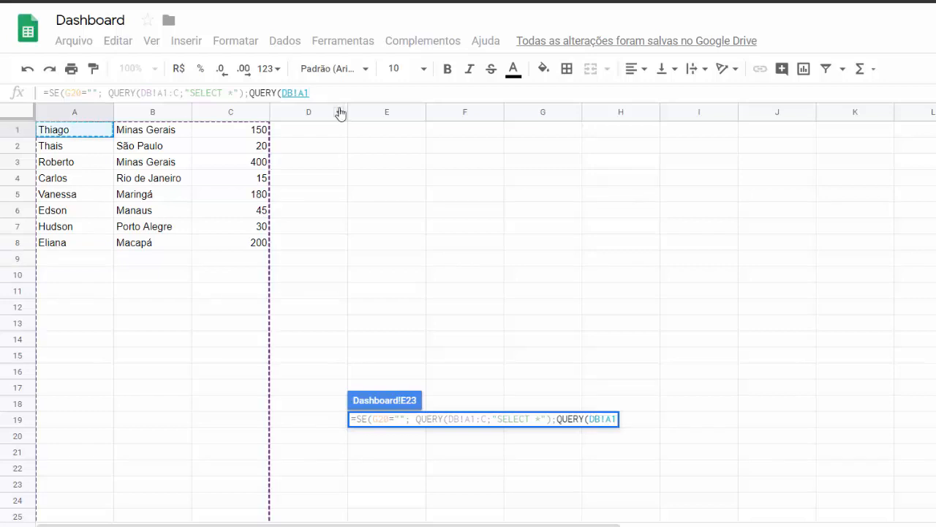
pyautogui.write(';')
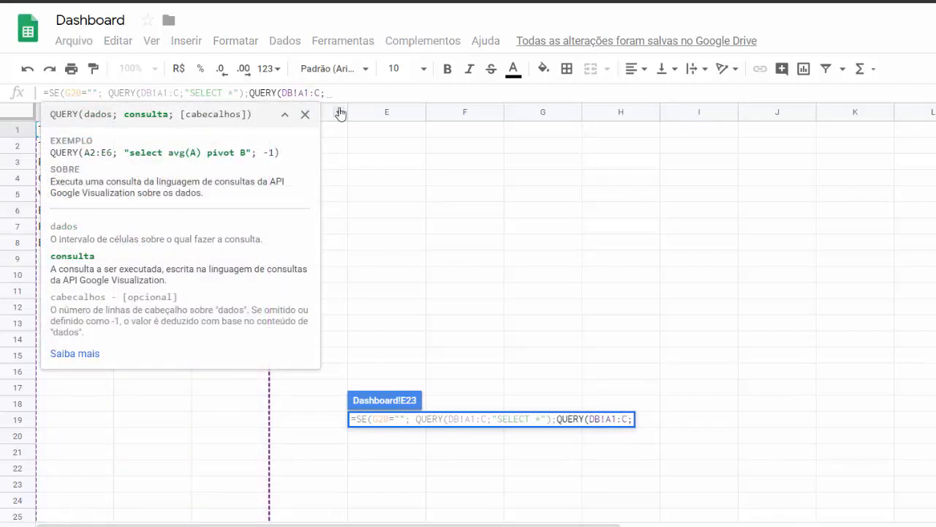
# Write the second QUERY's query text as "SELECT * WHERE A LIKE '%" to filter by employee name.
pyautogui.write('"SELL')
pyautogui.press('BackSpace')
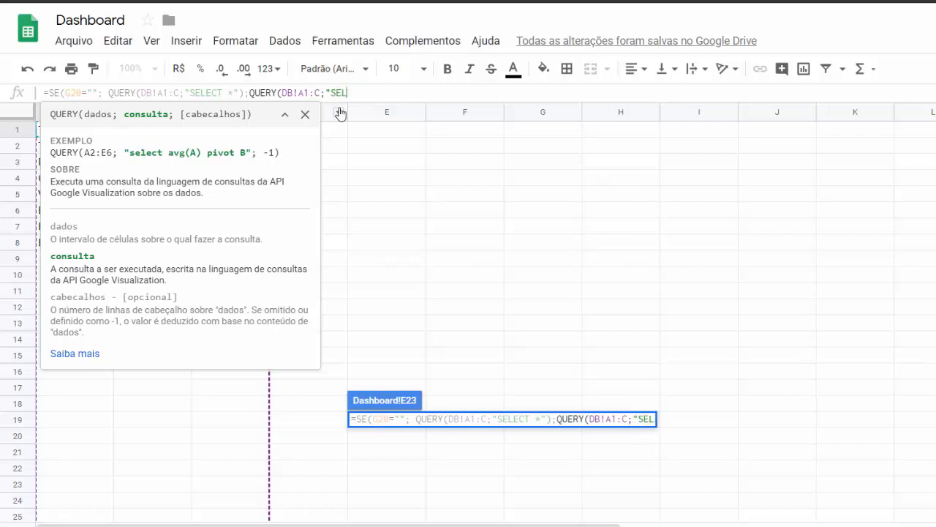
pyautogui.write('ECT *')
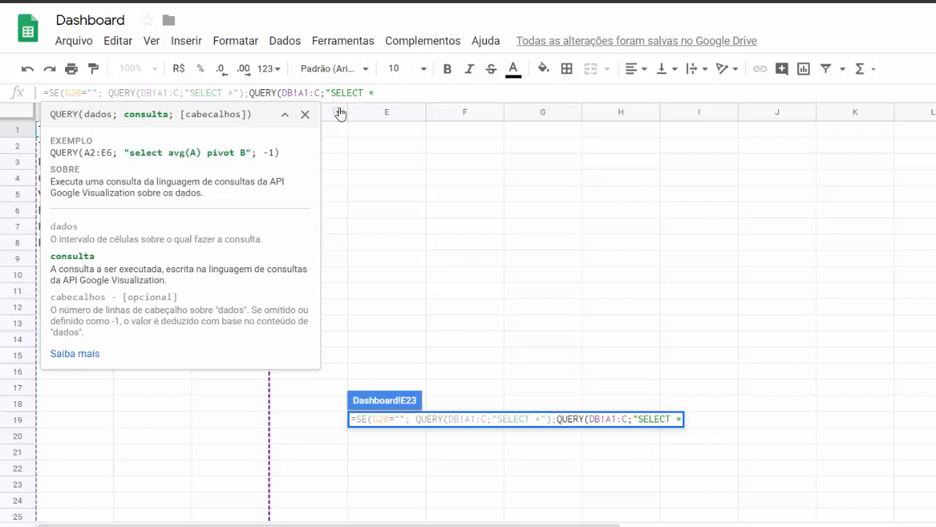
pyautogui.write(' WHERE')
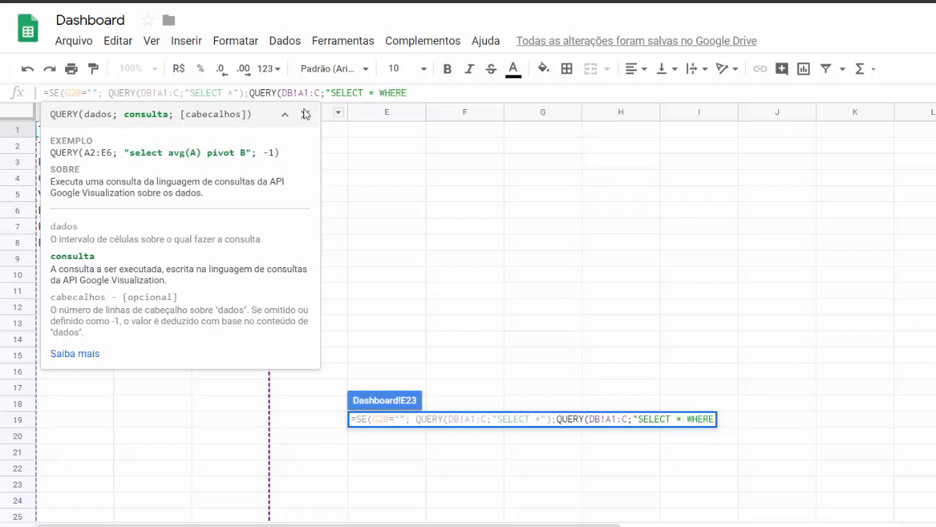
pyautogui.click(285, 115)
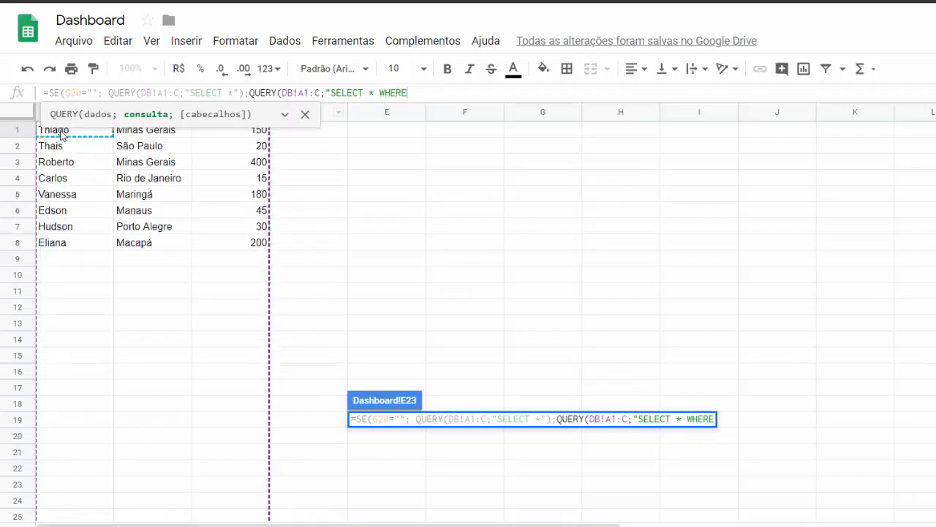
pyautogui.write('A')
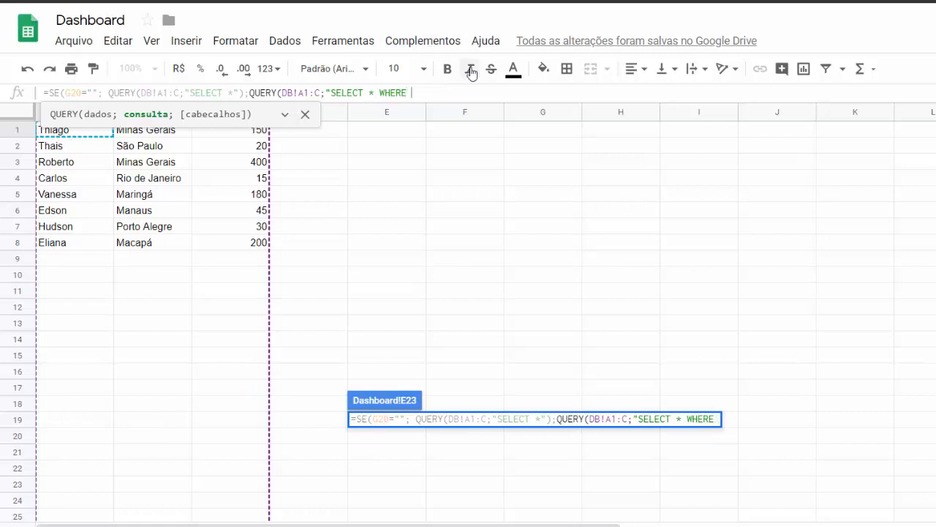
pyautogui.write('=')
pyautogui.press('BackSpace')
pyautogui.write('LIK')
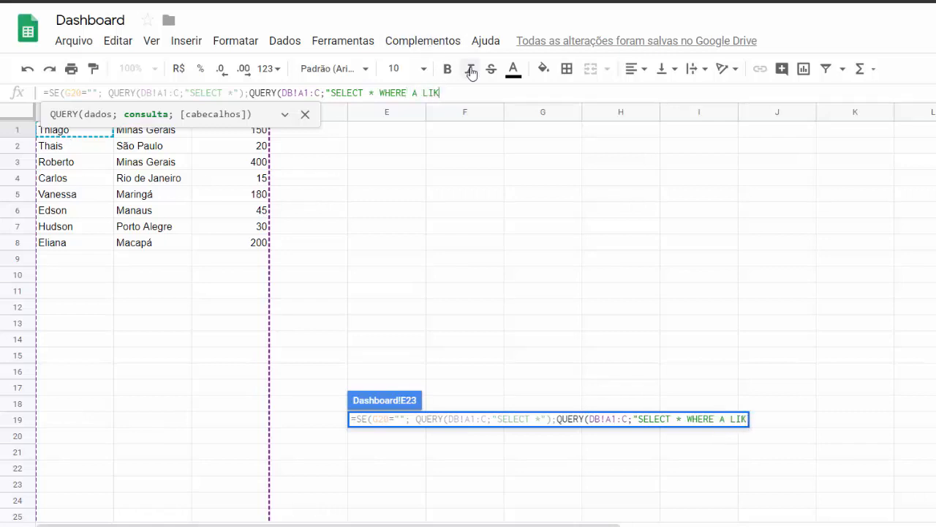
pyautogui.write("E '%")
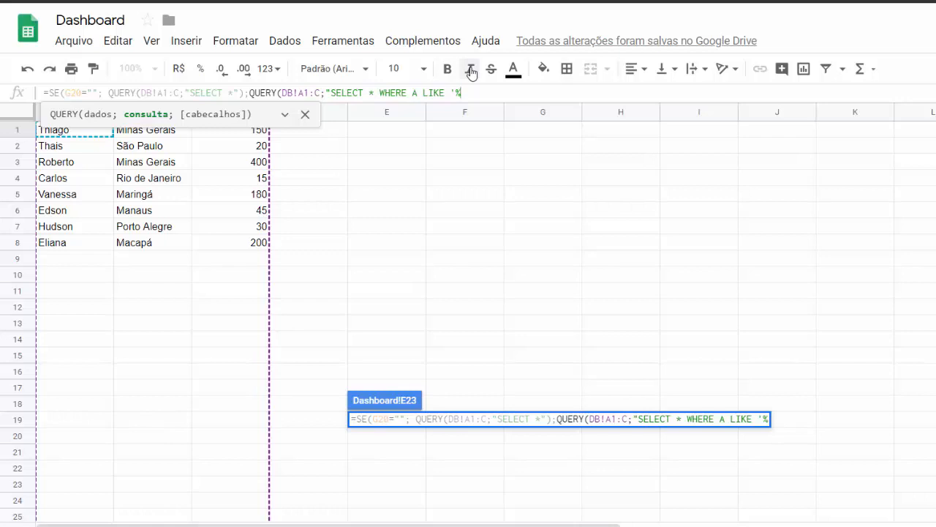
# Complete the E23 formula by concatenating search cell G20 into the LIKE condition, so that it ends with LIKE '%"&G20&"'")).
pyautogui.write('"&')
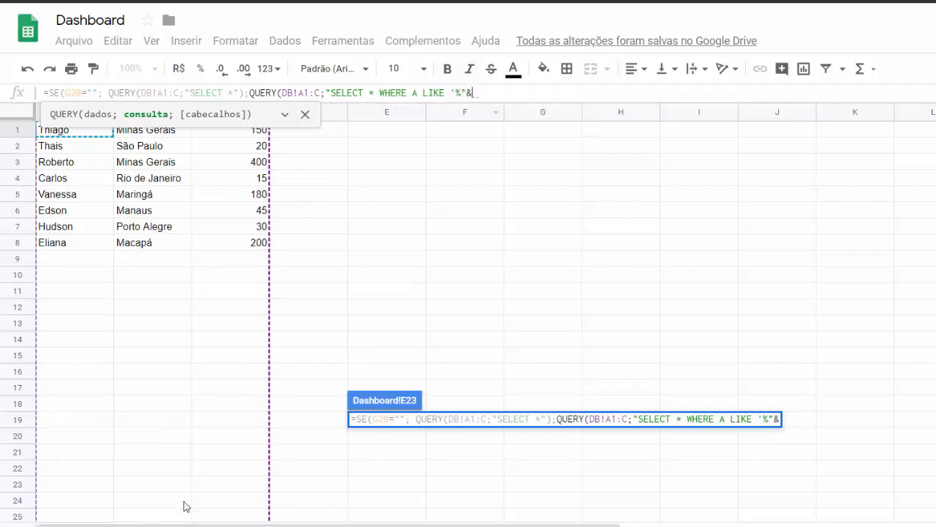
pyautogui.click(175, 526)
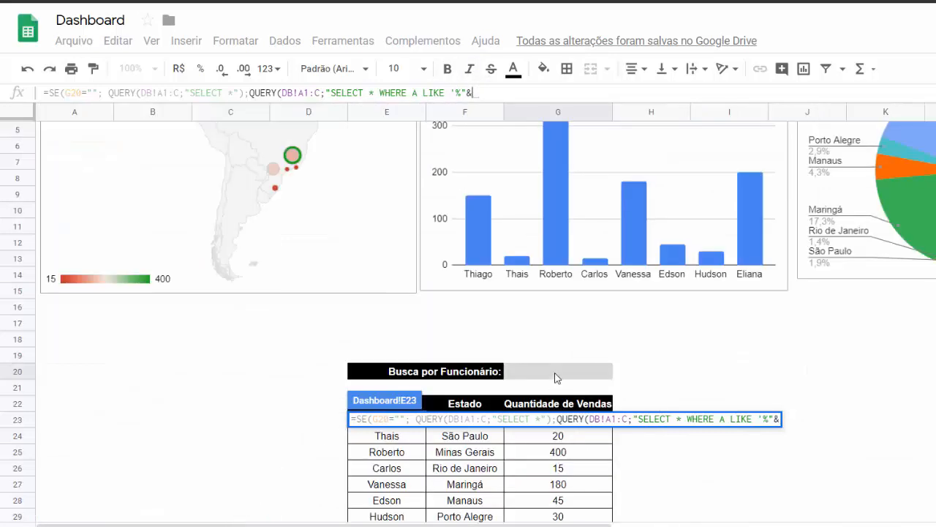
pyautogui.click(555, 378)
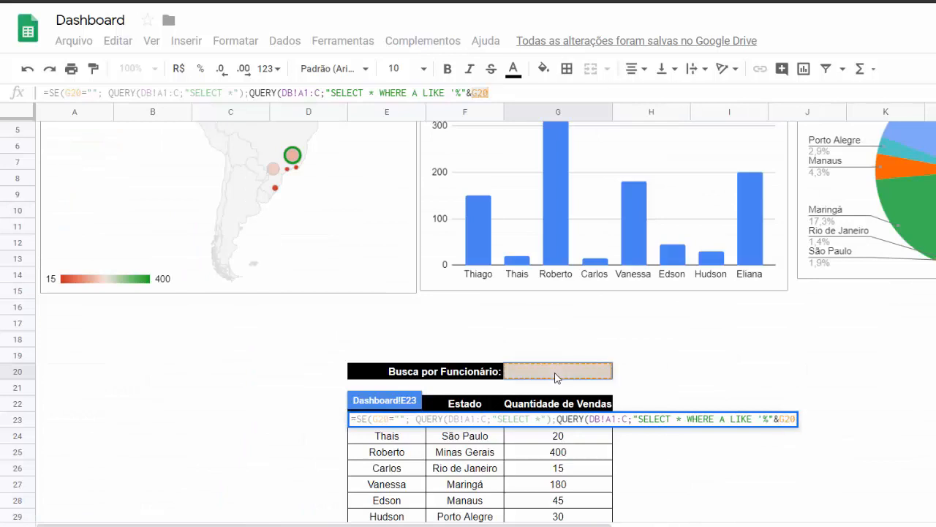
pyautogui.write('&')
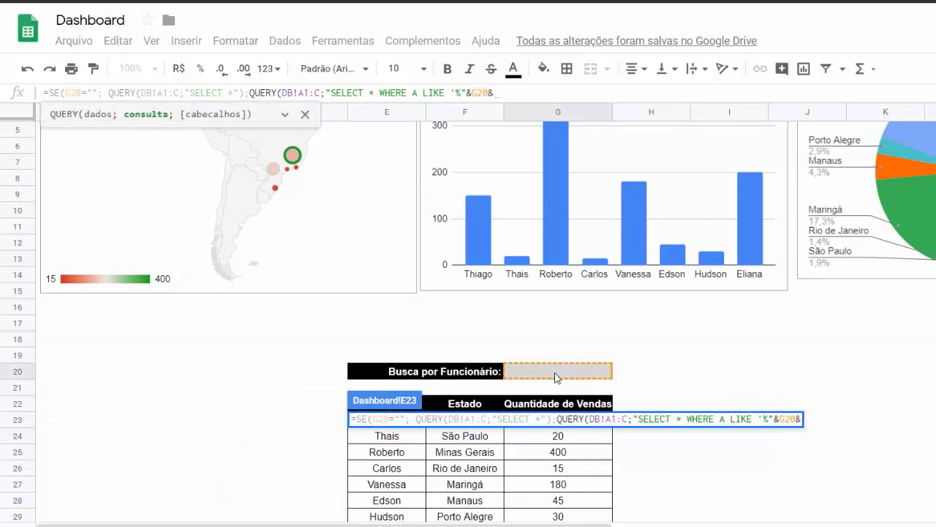
pyautogui.write('"')
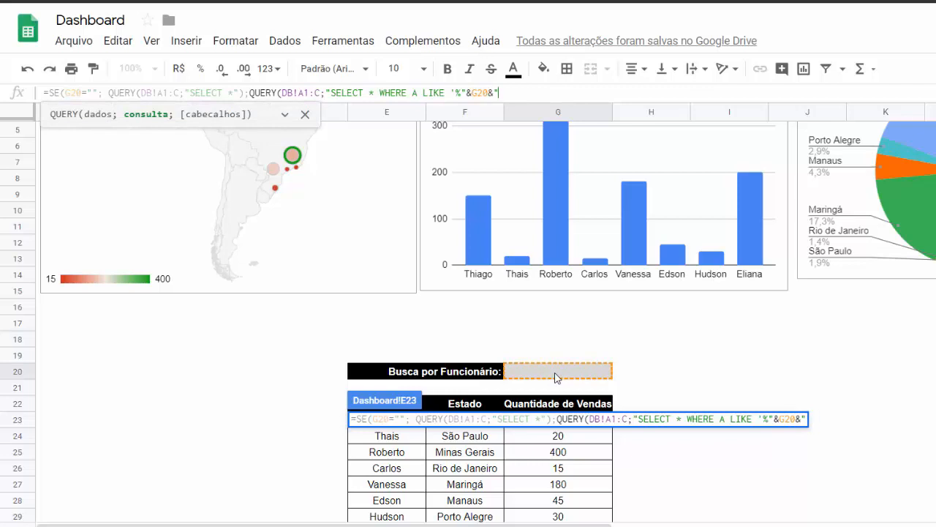
pyautogui.write('\'")')
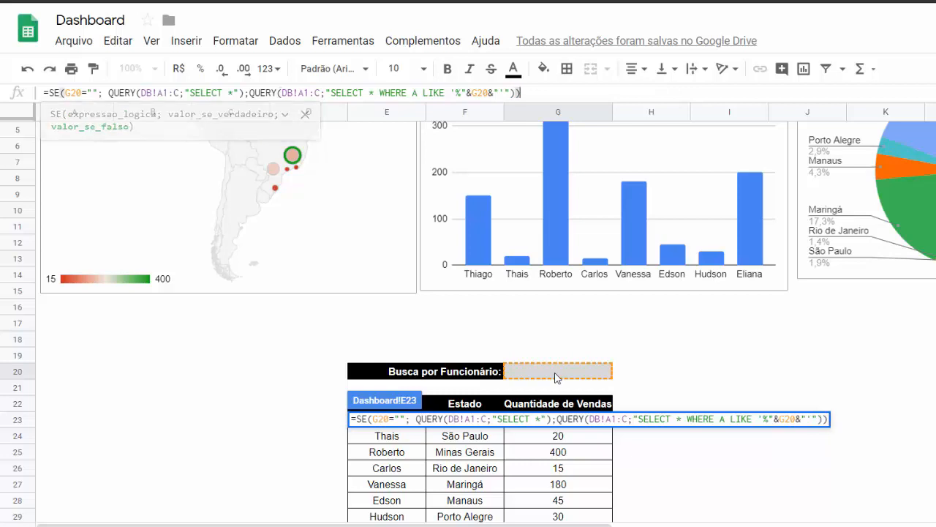
pyautogui.press('Return')
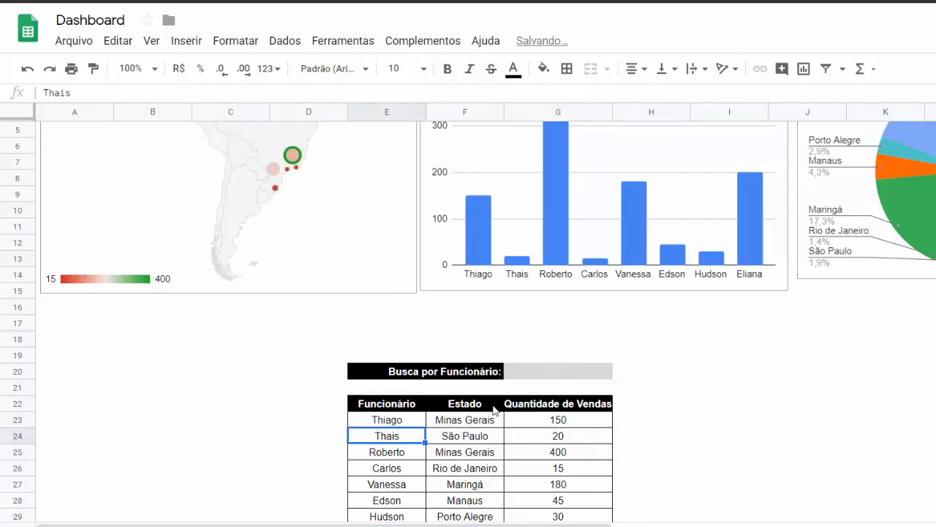
# Add a record in row 9 of the DB sheet with the new employee's first name, Campinas and 100.
pyautogui.click(545, 377)
pyautogui.scroll(-2, 545, 378)
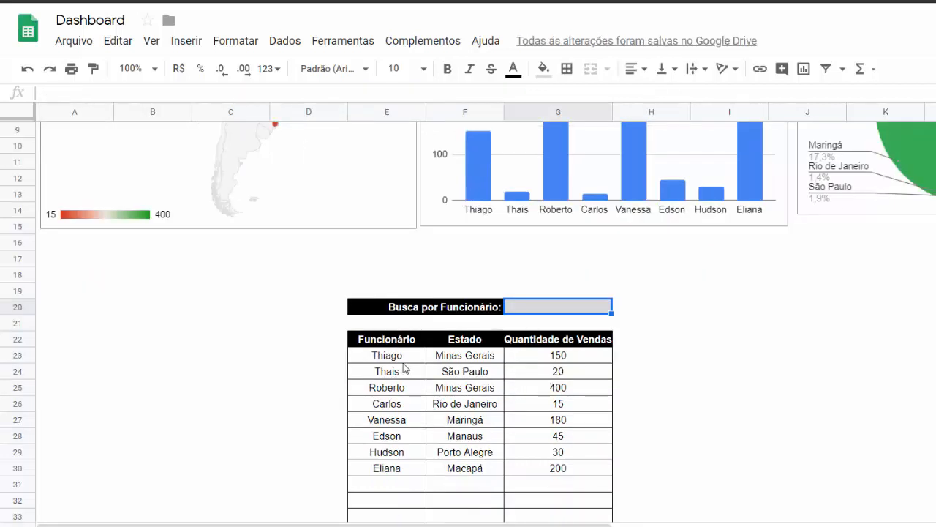
pyautogui.moveTo(402, 357); pyautogui.dragTo(520, 439)
pyautogui.click(561, 313)
pyautogui.click(139, 525)
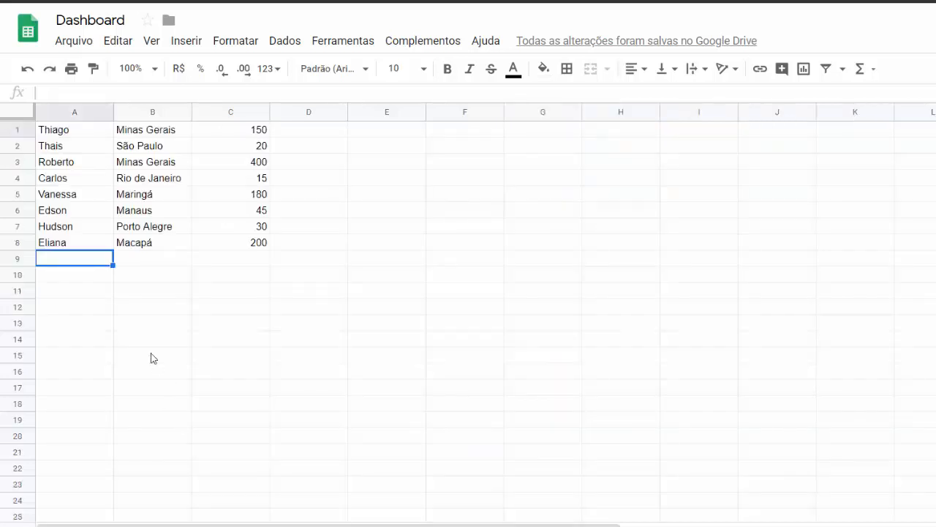
pyautogui.write('Roberta')
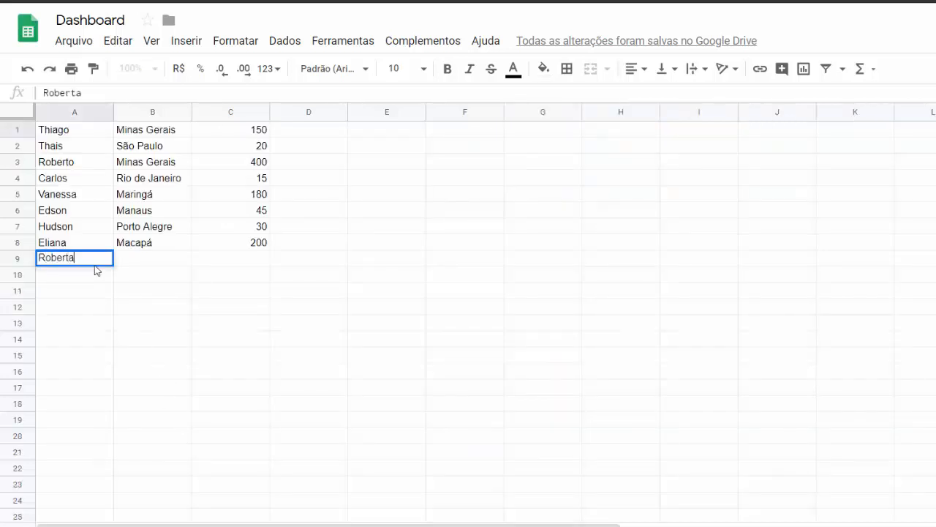
pyautogui.press('Tab')
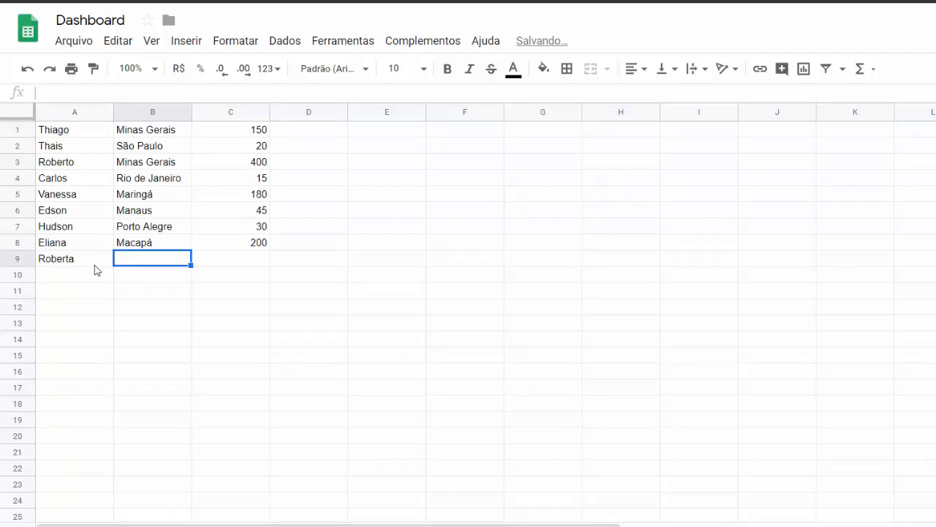
pyautogui.write('Campinas')
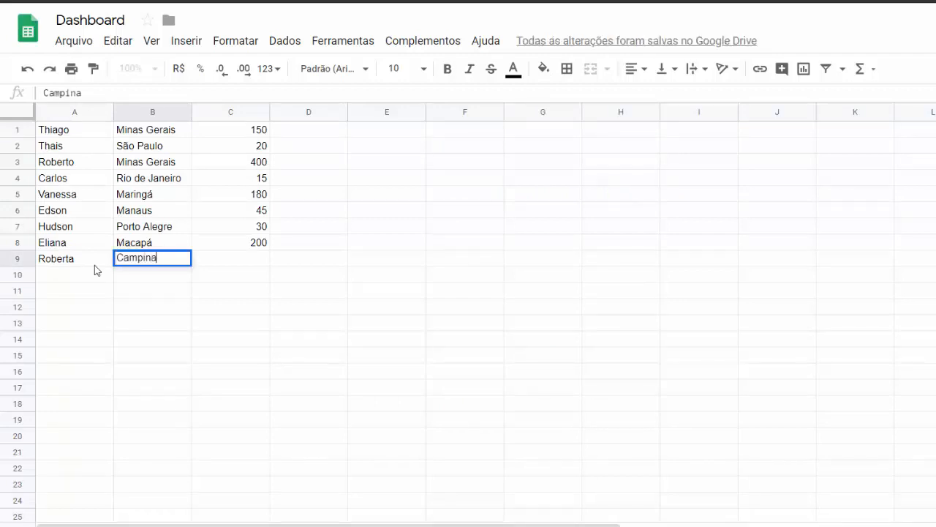
pyautogui.press('Tab')
pyautogui.write('100')
pyautogui.press('Return')
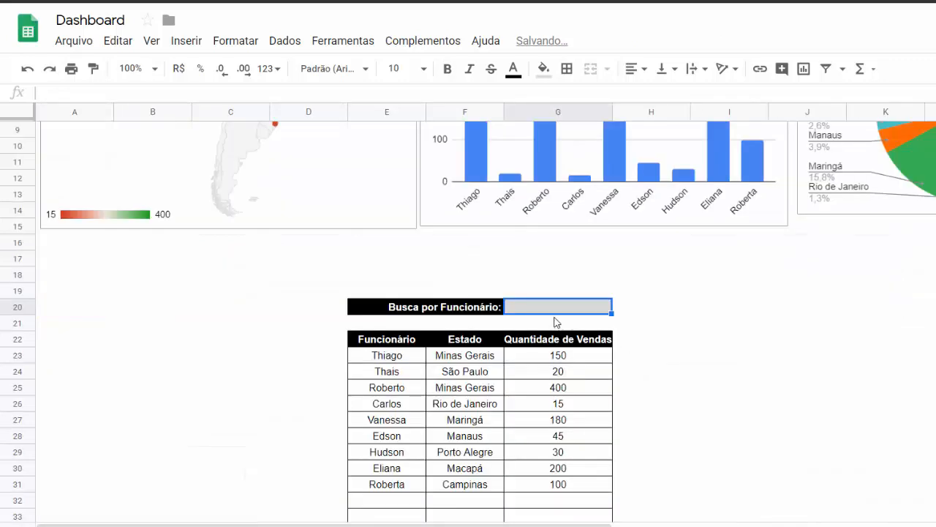
# Filter the dashboard by entering the first three letters of the Campinas employee's name in search cell G20.
pyautogui.write('R')
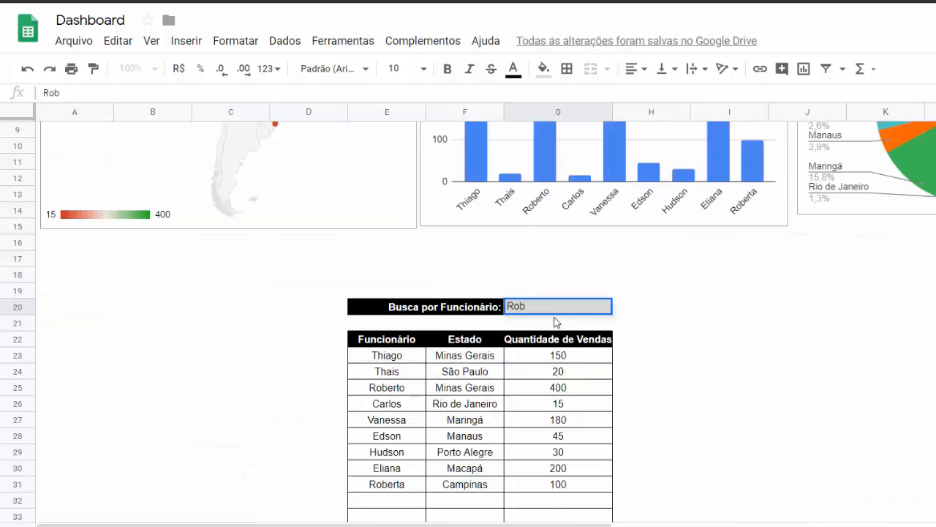
pyautogui.write('ob')
pyautogui.press('Return')
# Add a % wildcard after G20 in the E23 formula, so that it ends with LIKE '%"&G20&"%'")).
pyautogui.click(499, 92)
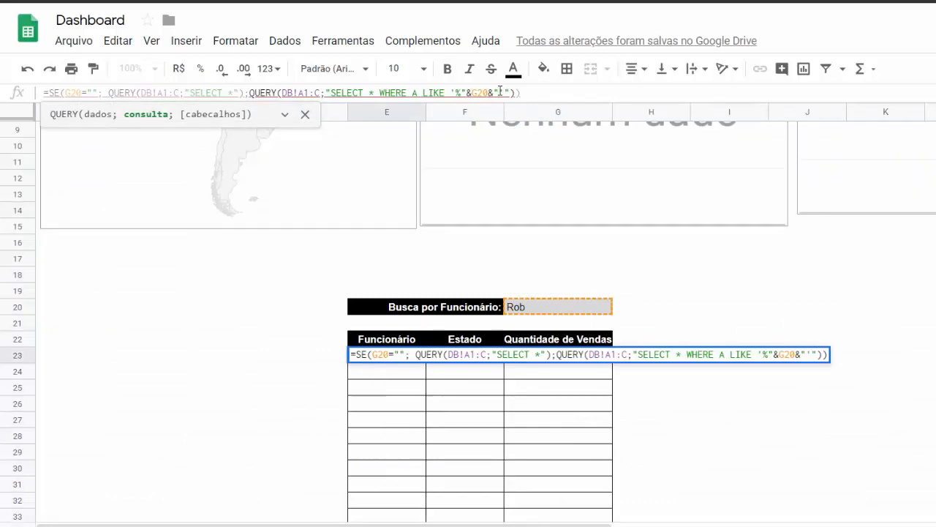
pyautogui.press('Return')
pyautogui.click(543, 310)
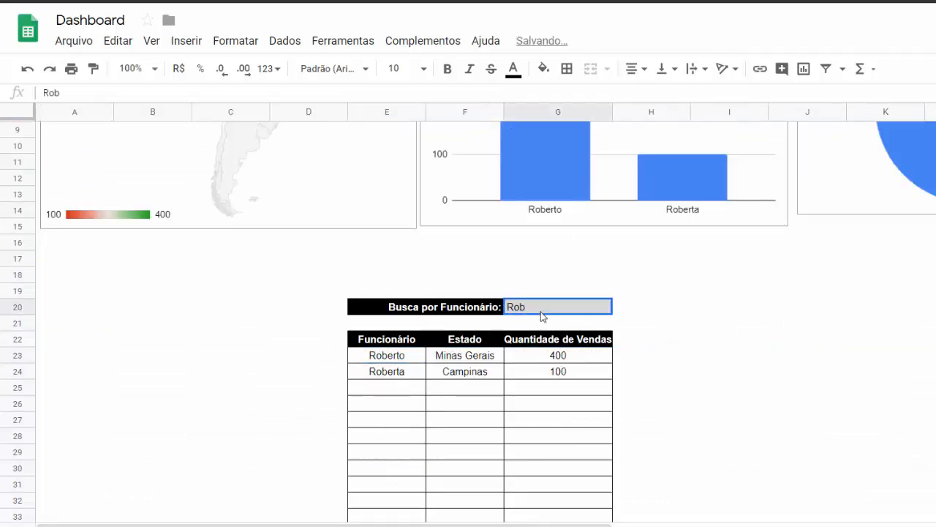
# Examine the % wildcards and G20 reference in E23's formula, along with the filtered employee rows.
pyautogui.click(413, 358)
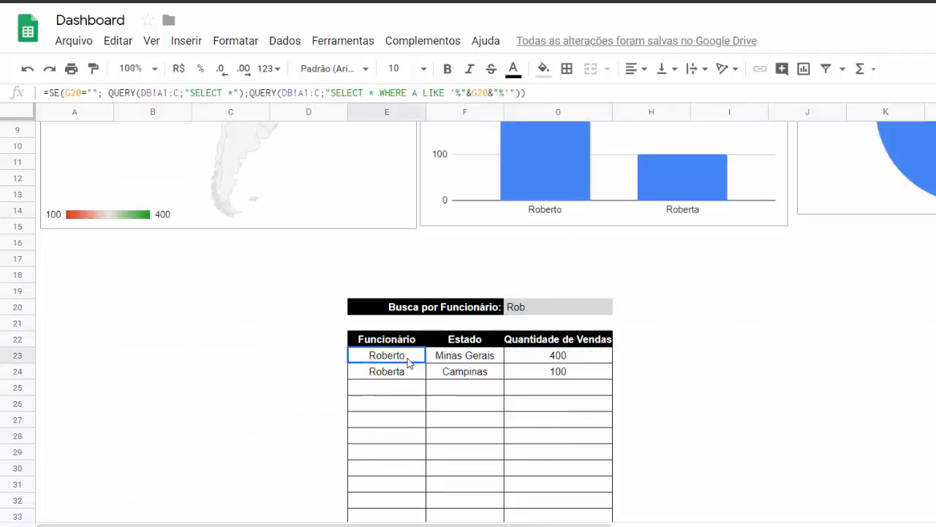
pyautogui.click(457, 93)
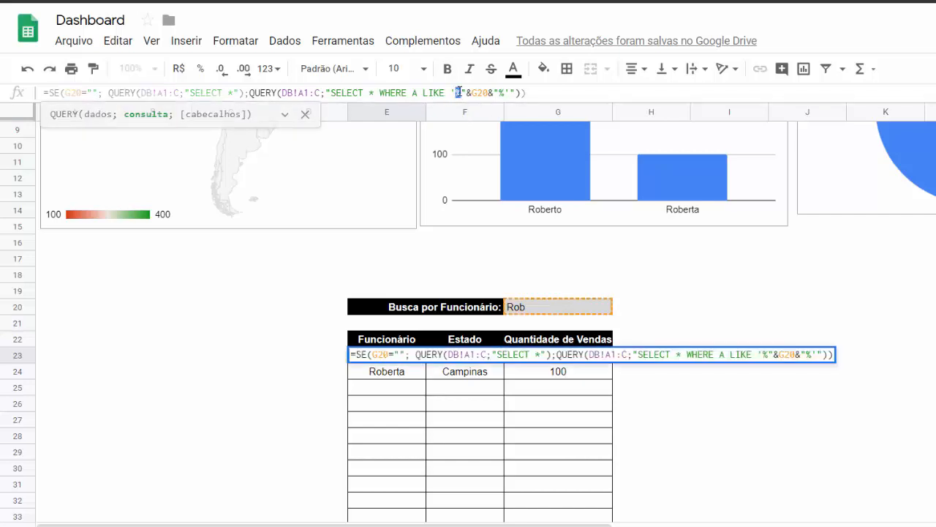
pyautogui.doubleClick(503, 92)
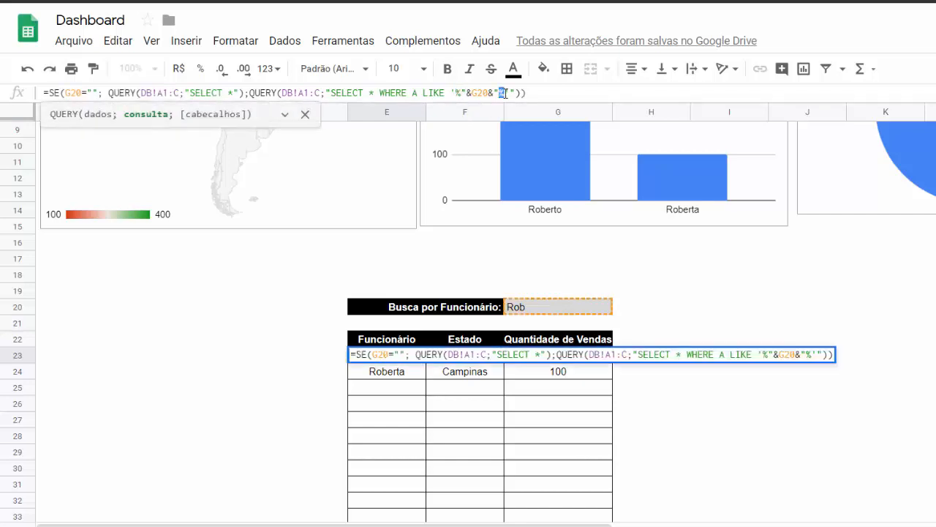
pyautogui.click(468, 92)
pyautogui.moveTo(483, 92); pyautogui.dragTo(495, 93)
pyautogui.press('Return')
pyautogui.click(536, 309)
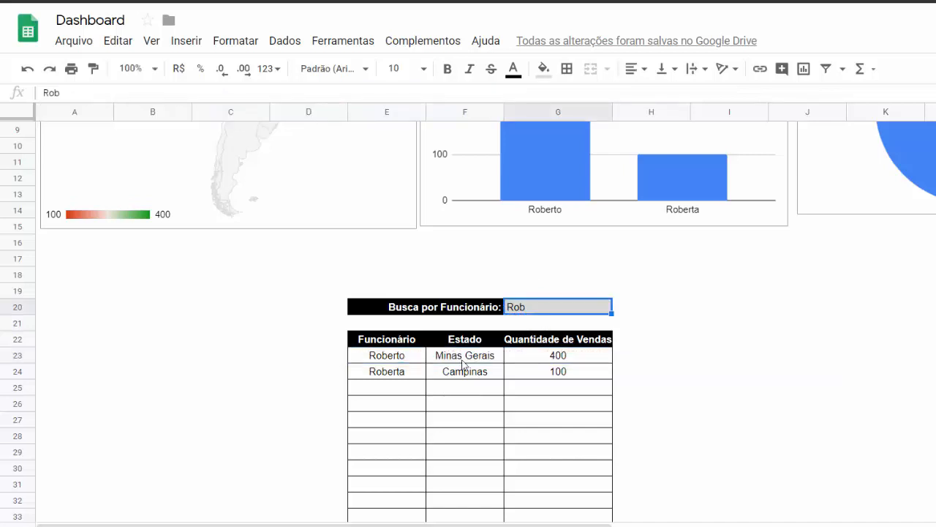
pyautogui.click(409, 356)
pyautogui.click(413, 372)
# Extend the search text in G20 to the full first name of the Minas Gerais employee with 400 sales.
pyautogui.click(542, 295)
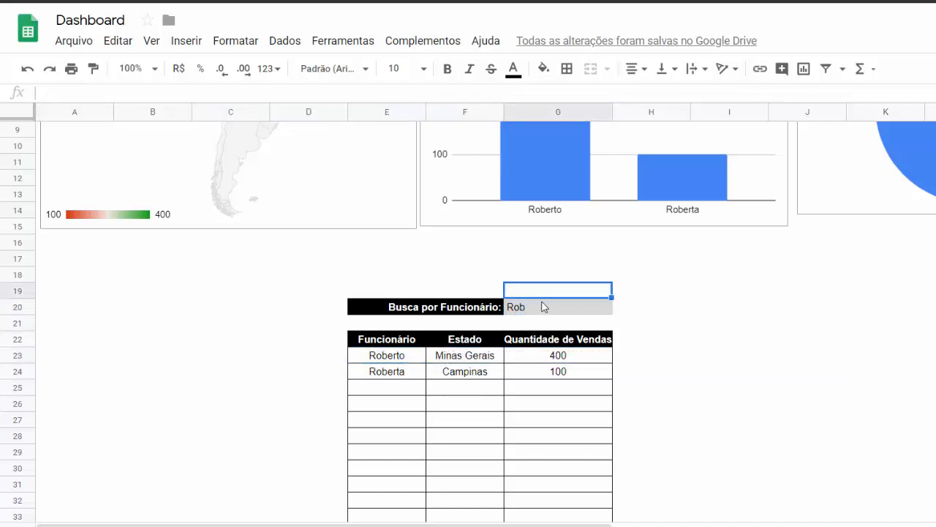
pyautogui.click(543, 308)
pyautogui.doubleClick(544, 309)
pyautogui.write('erto')
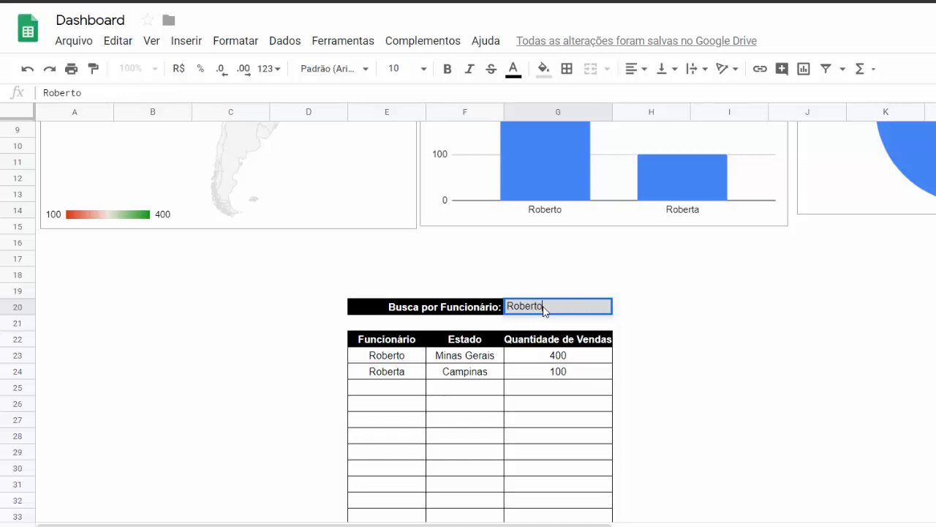
pyautogui.press('Return')
pyautogui.click(370, 356)
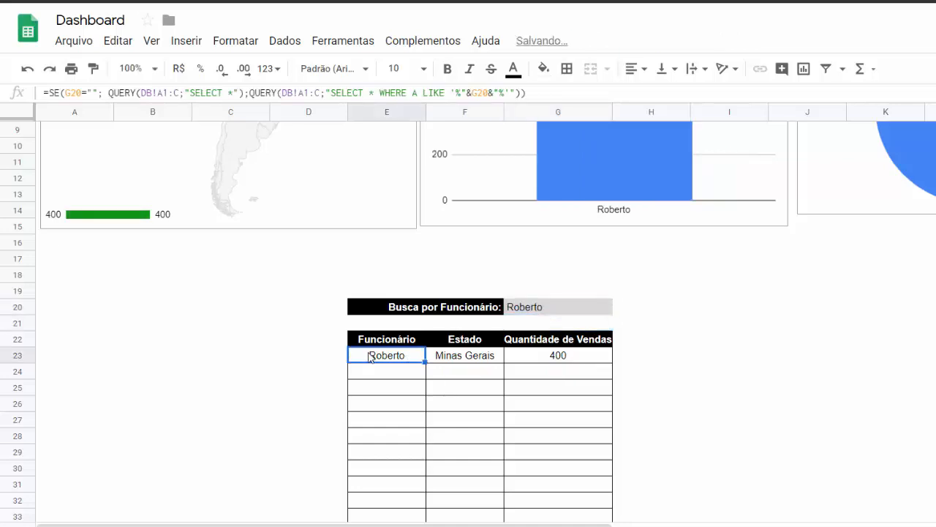
# Replace the search text in G20 with the Macapá employee's first name and review the filtered table and charts.
pyautogui.click(529, 310)
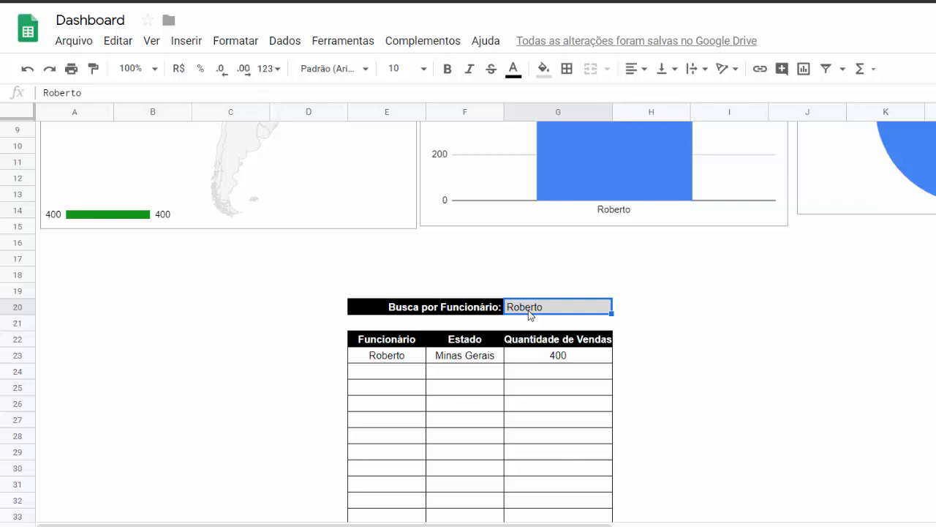
pyautogui.write('Eliana')
pyautogui.press('Return')
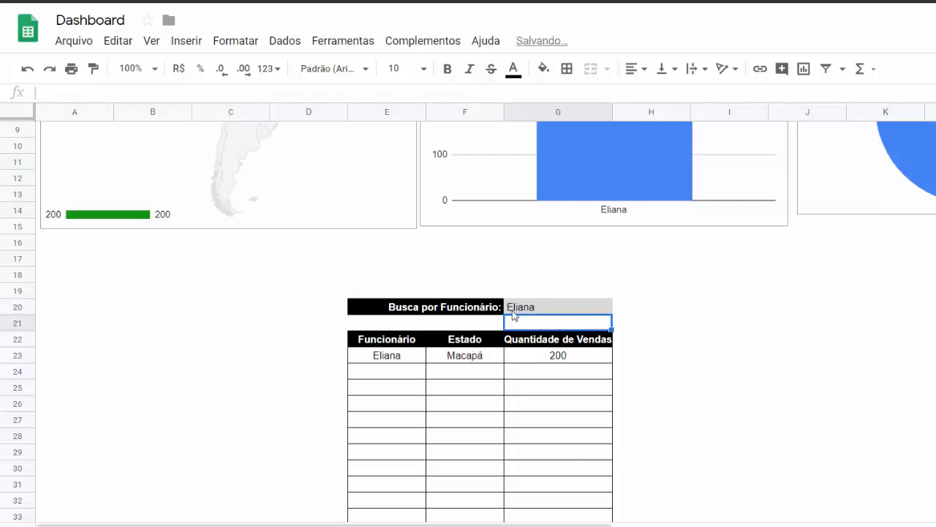
pyautogui.click(403, 356)
pyautogui.scroll(2, 577, 364)
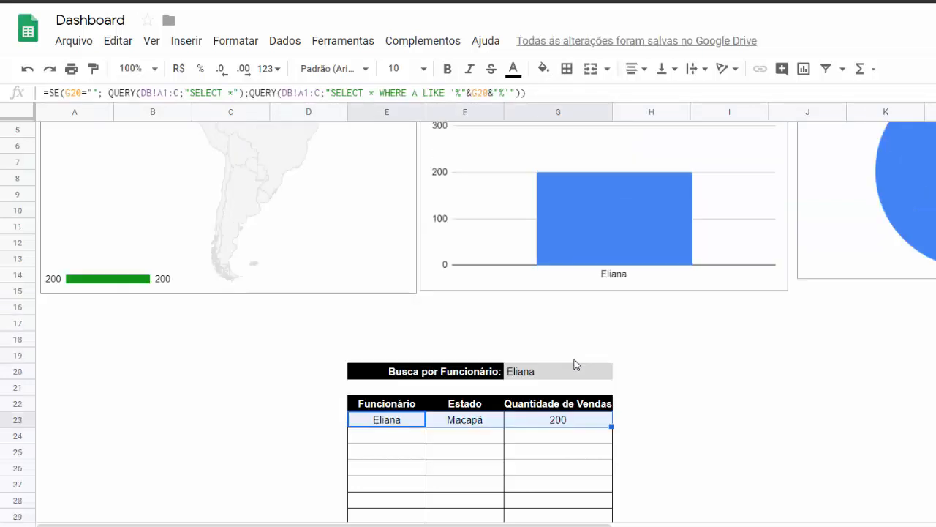
pyautogui.scroll(2, 577, 364)
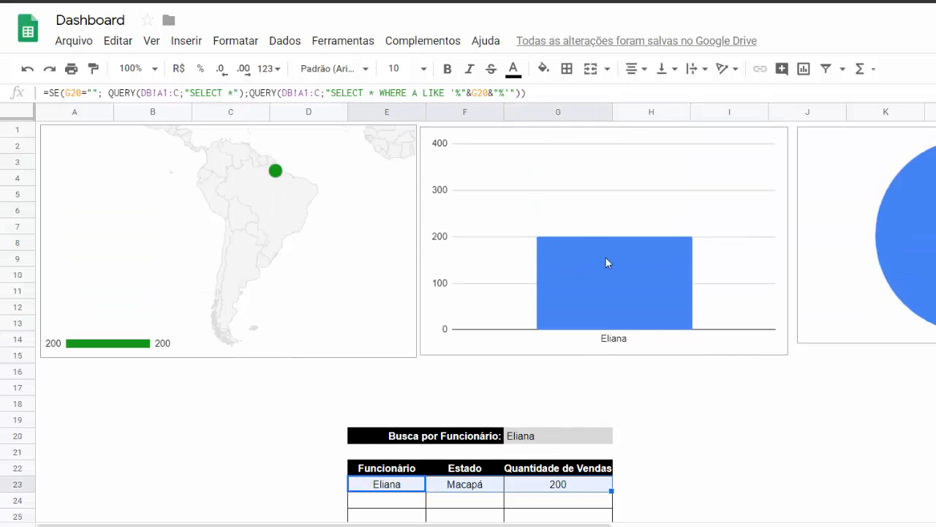
# Filter by the three-letter start of the Campinas employee's name in G20 and inspect the map chart.
pyautogui.click(546, 437)
pyautogui.write('Rob')
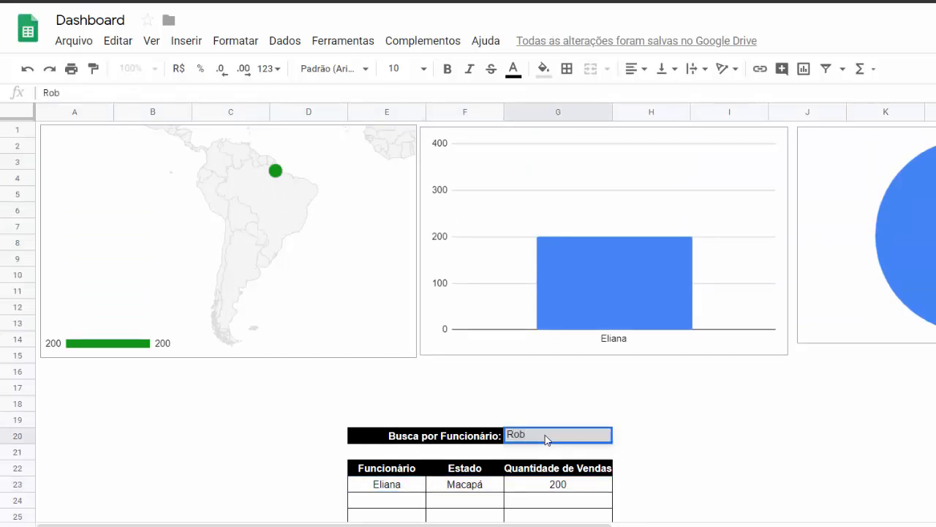
pyautogui.press('Return')
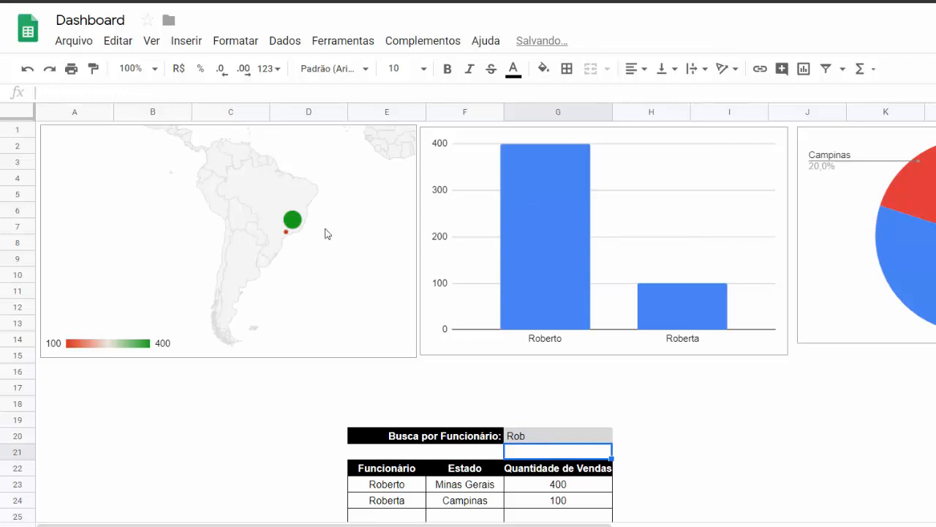
pyautogui.click(292, 238)
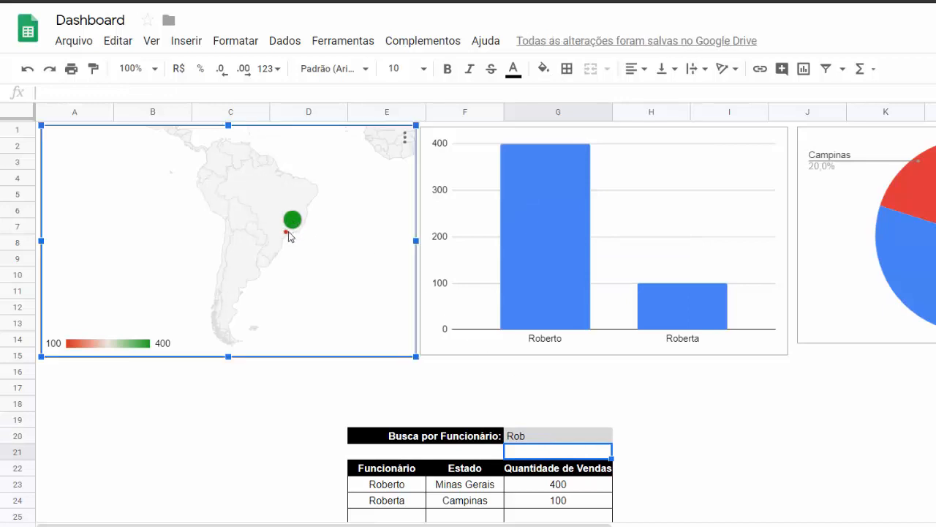
# Set search cell G20 back to the Macapá employee's first name.
pyautogui.click(530, 439)
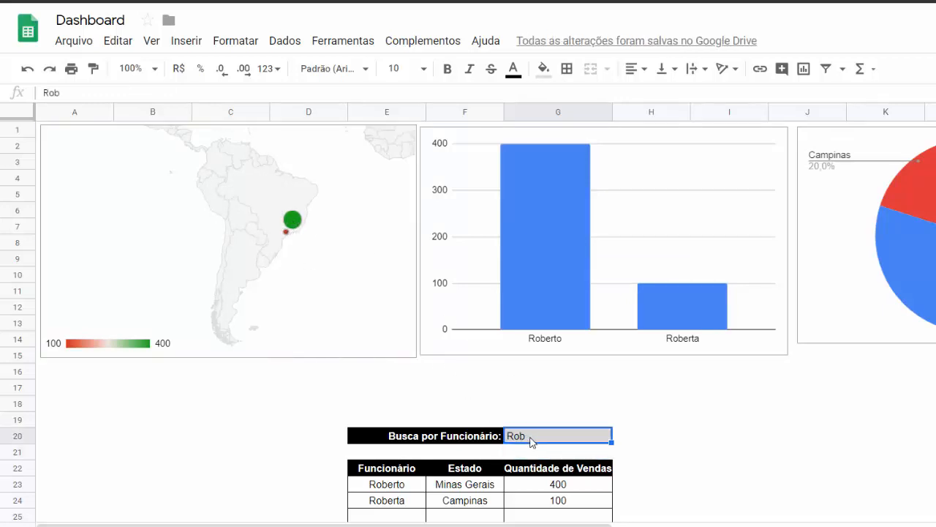
pyautogui.write('Eliana')
pyautogui.press('Return')
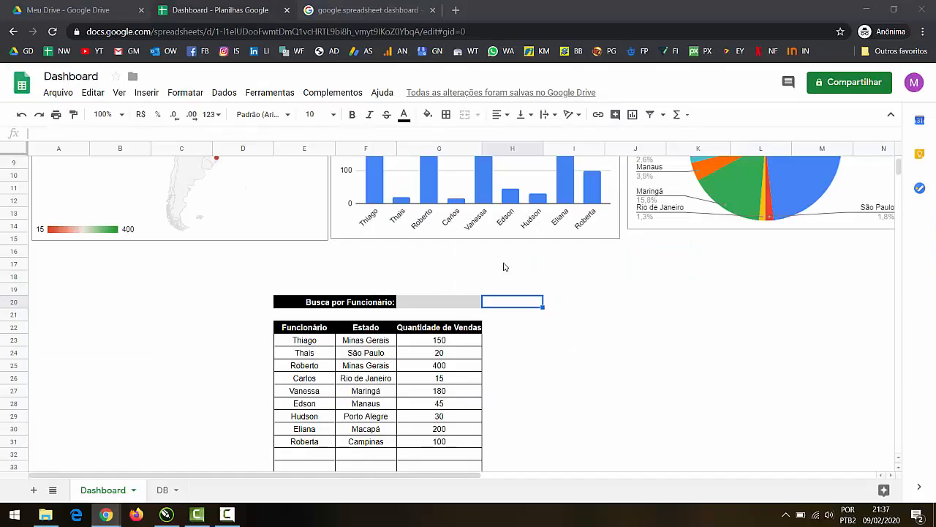
# Insert three blank rows between the charts and the employee search row.
pyautogui.scroll(2, 456, 286)
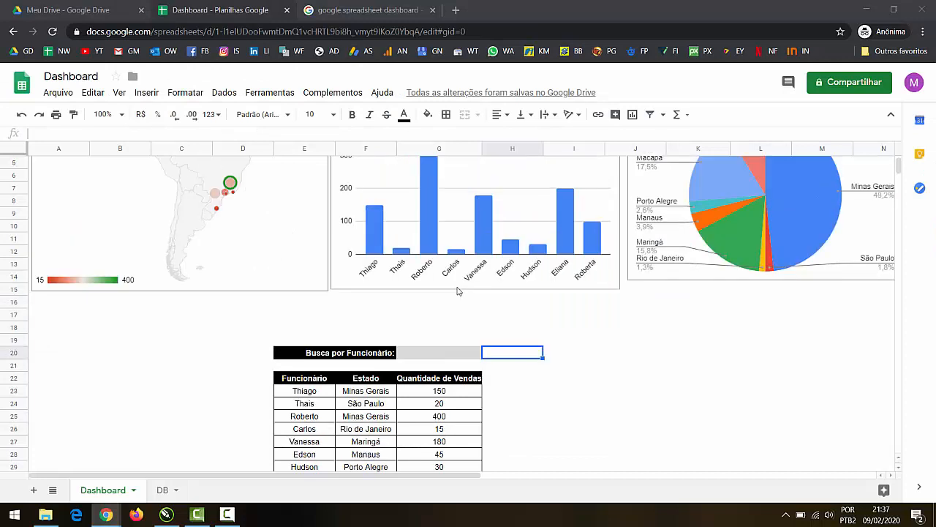
pyautogui.rightClick(19, 326)
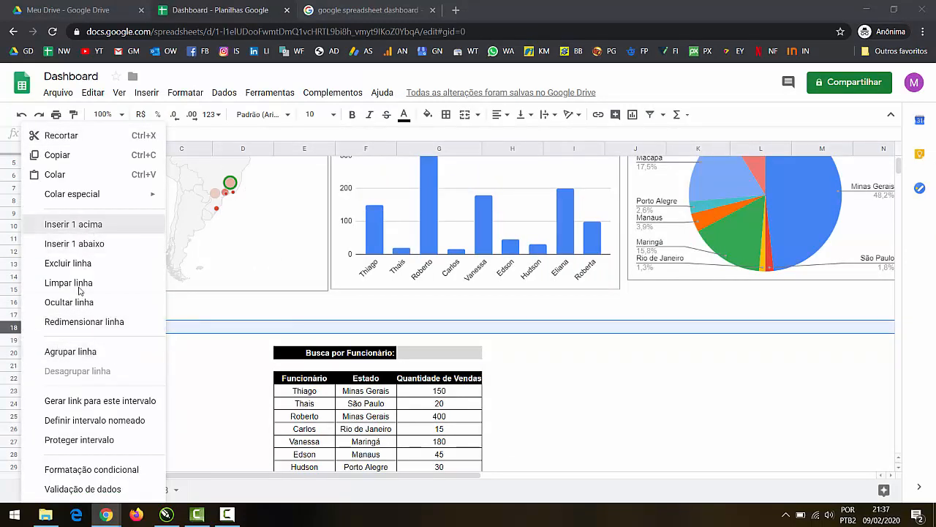
pyautogui.click(81, 223)
pyautogui.rightClick(15, 302)
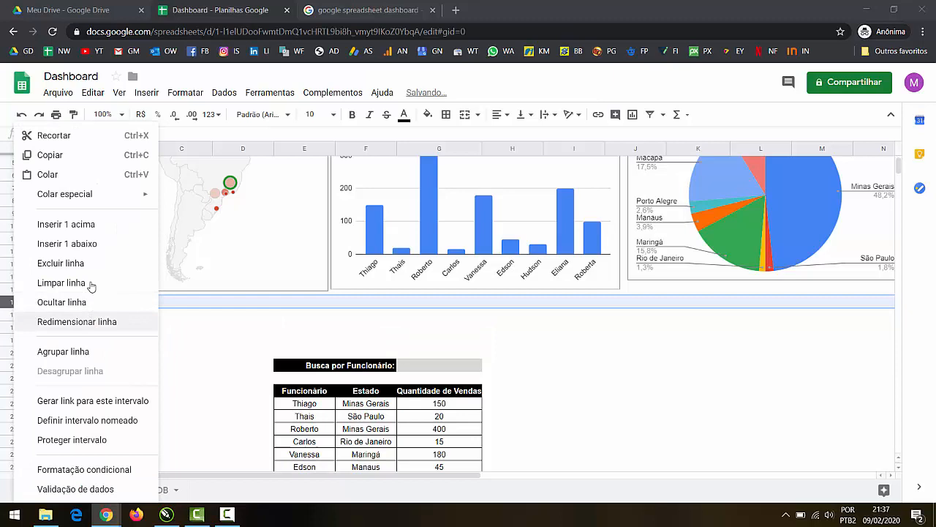
pyautogui.click(80, 223)
pyautogui.rightClick(13, 291)
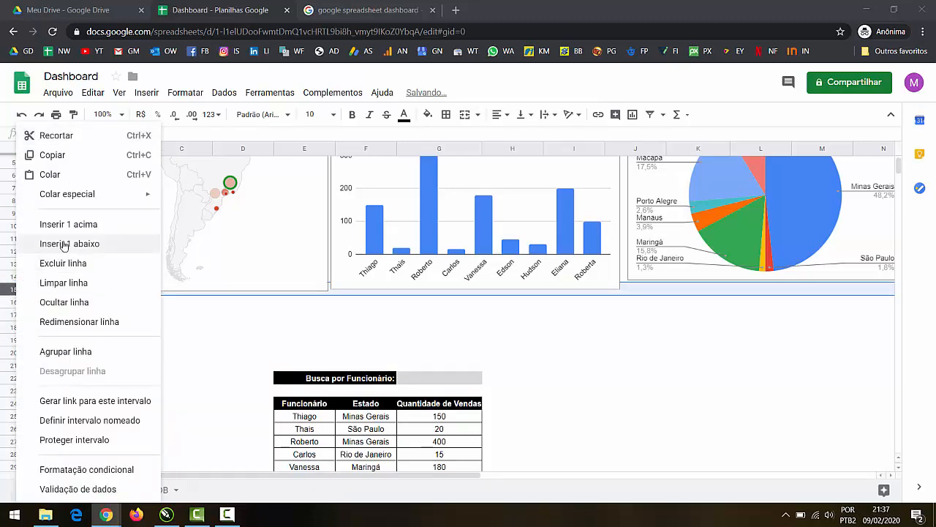
pyautogui.click(110, 225)
pyautogui.click(265, 339)
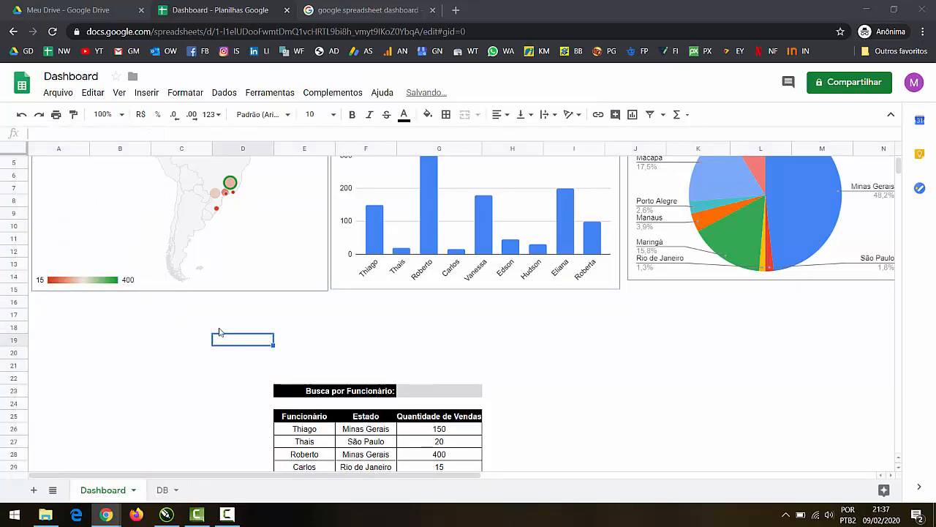
pyautogui.click(284, 326)
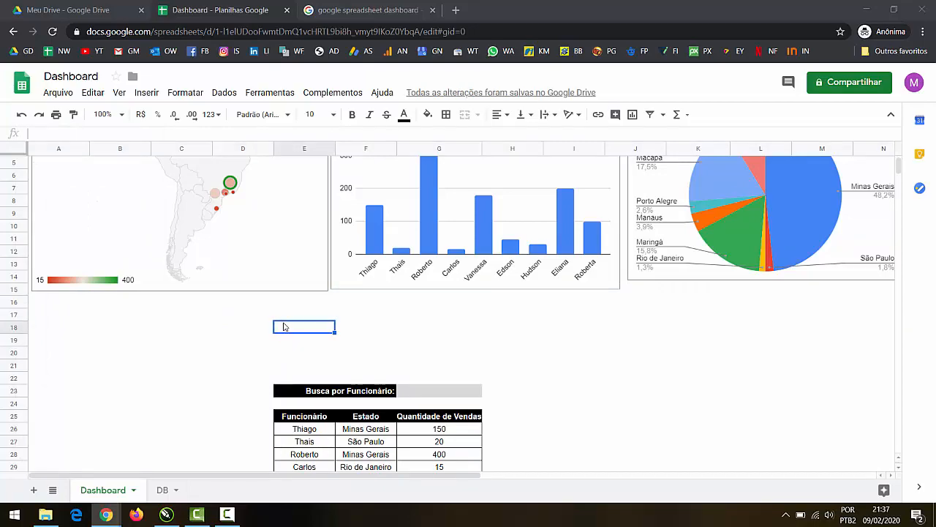
# Enter the heading TOTAL VENDIDO in cell D18.
pyautogui.click(253, 327)
pyautogui.write('TOTAL DE')
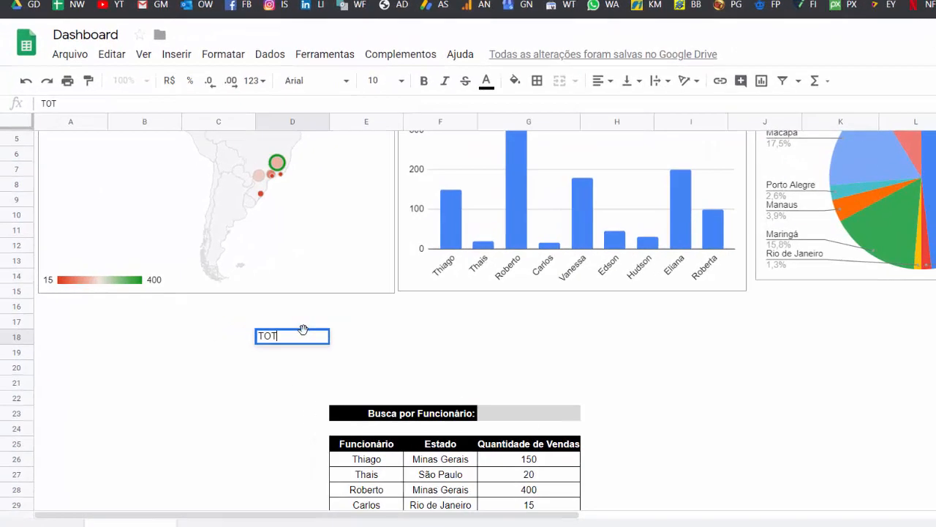
pyautogui.press('BackSpace')
pyautogui.press('BackSpace')
pyautogui.press('BackSpace')
pyautogui.press('BackSpace')
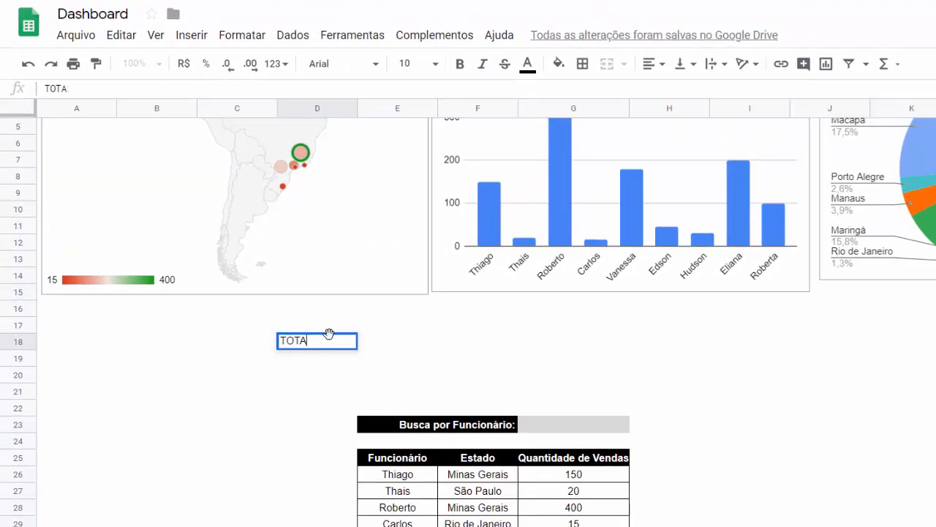
pyautogui.write('L VENDIDO')
pyautogui.press('Return')
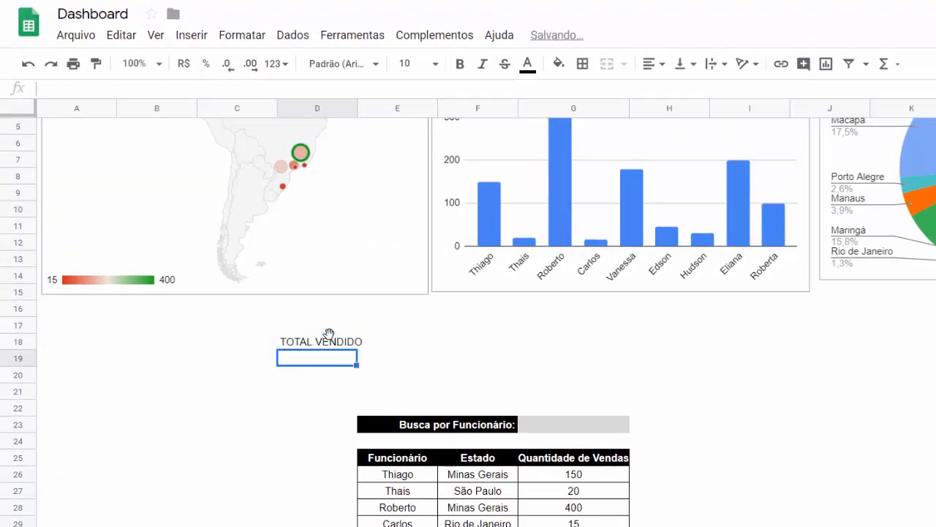
# Merge cells D18:E18 for the TOTAL VENDIDO heading.
pyautogui.click(349, 333)
pyautogui.moveTo(348, 333); pyautogui.dragTo(374, 346)
pyautogui.click(333, 359)
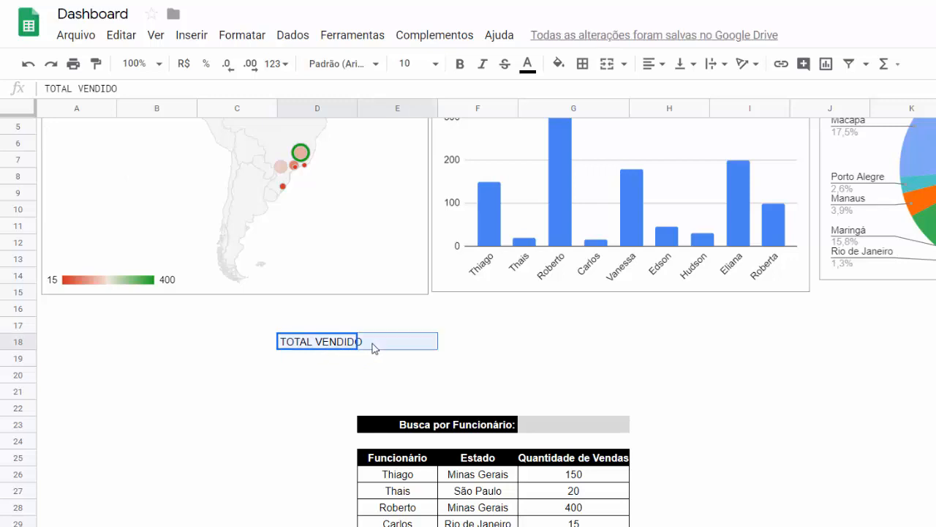
pyautogui.click(609, 66)
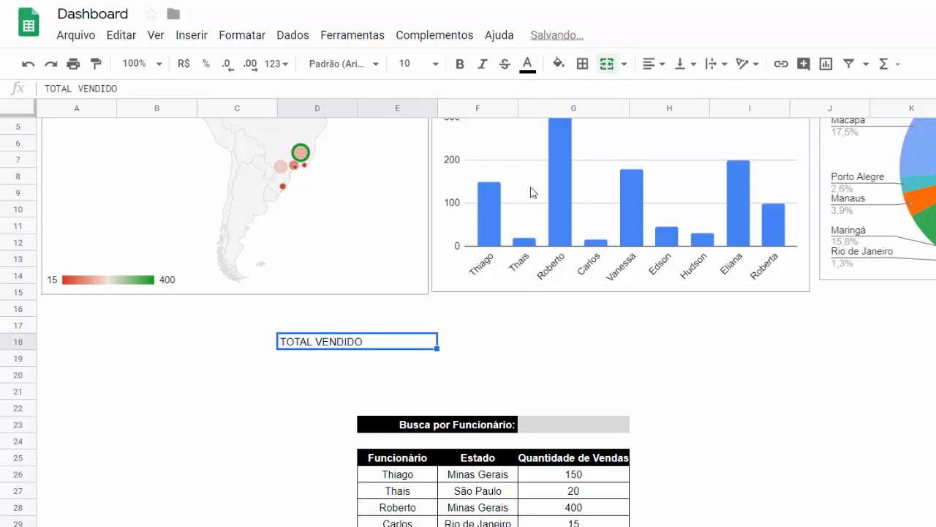
# Format the TOTAL VENDIDO heading as bold, horizontally centred text on a grey fill.
pyautogui.click(459, 63)
pyautogui.click(559, 64)
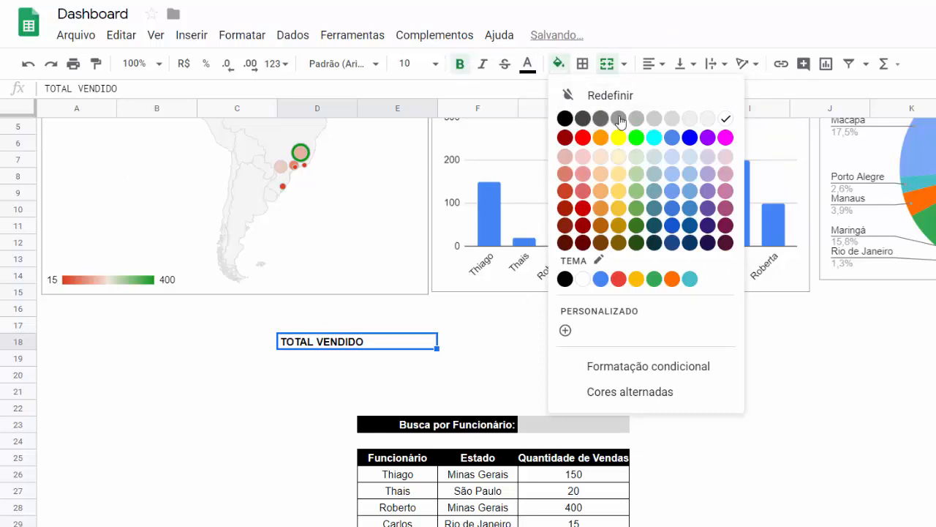
pyautogui.click(642, 121)
pyautogui.click(651, 64)
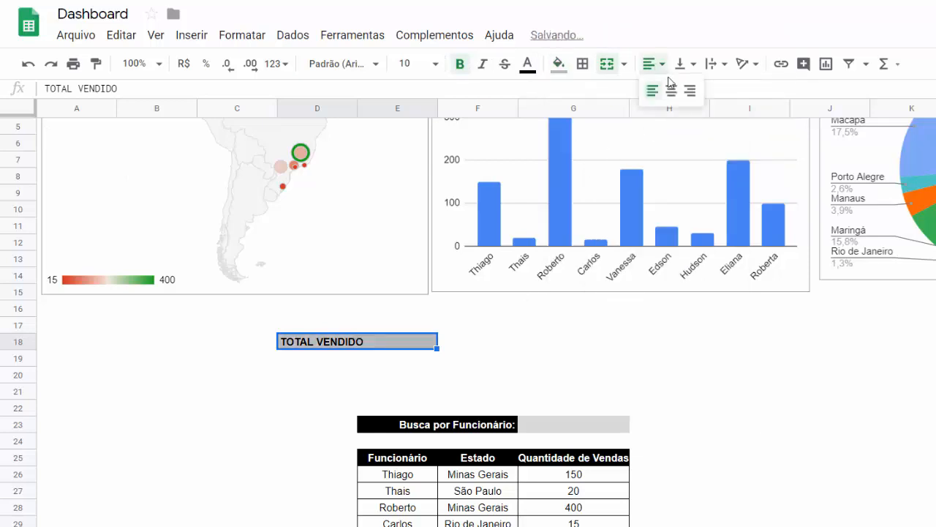
pyautogui.click(671, 90)
pyautogui.click(591, 337)
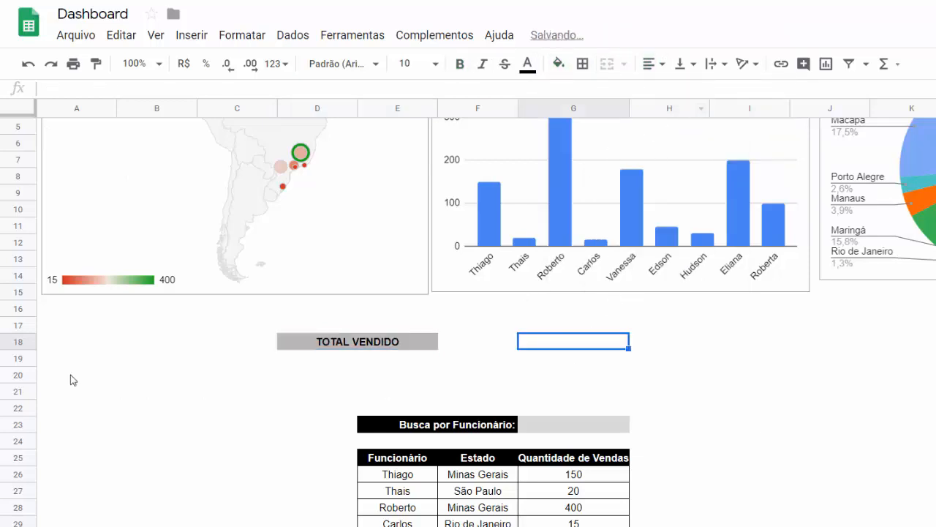
# Insert one row above row 20 and merge D19:E21 into a single cell beneath the TOTAL VENDIDO heading.
pyautogui.rightClick(30, 378)
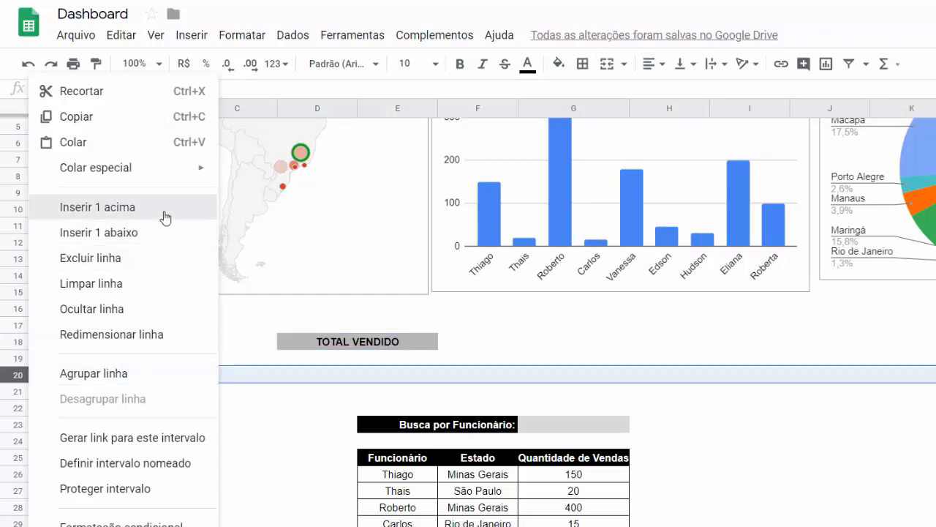
pyautogui.click(162, 210)
pyautogui.scroll(-1, 414, 384)
pyautogui.click(332, 295)
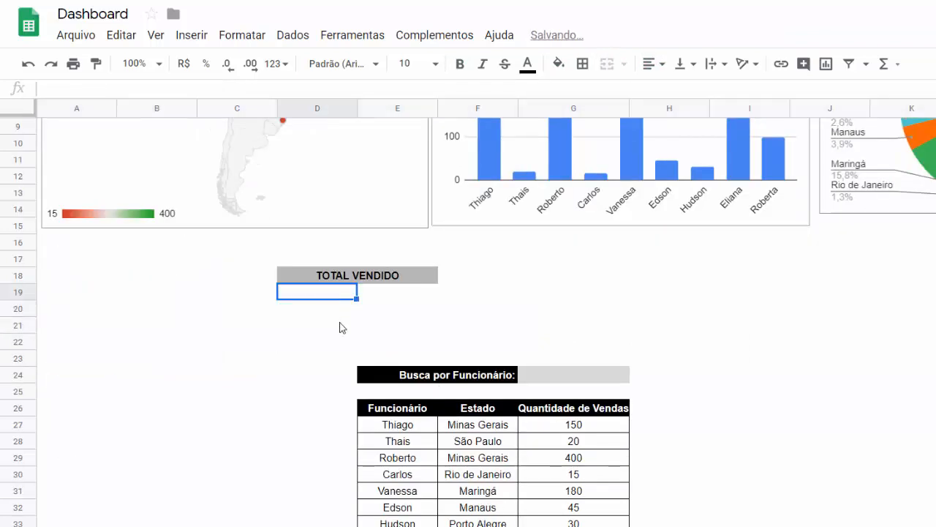
pyautogui.moveTo(339, 299); pyautogui.dragTo(393, 330)
pyautogui.click(606, 64)
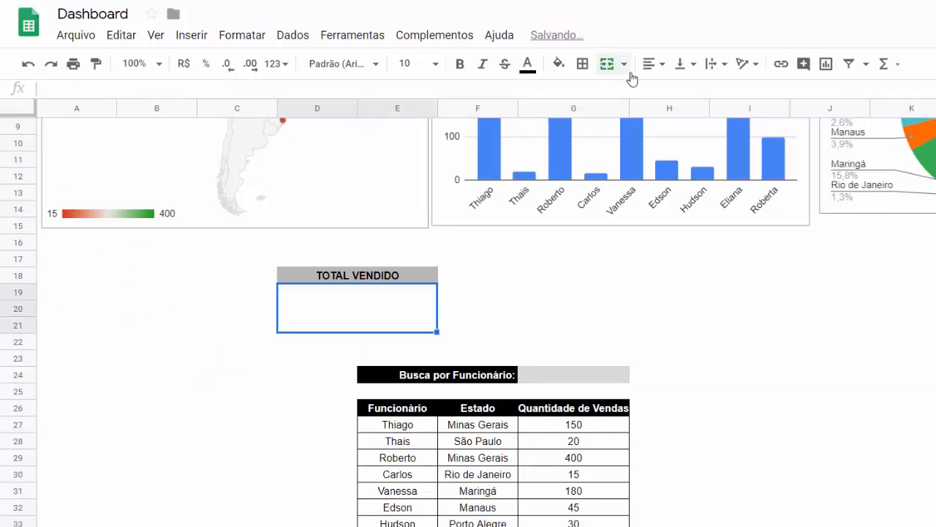
# Set the vertical alignment of the merged cell D19:E21 to middle.
pyautogui.click(686, 64)
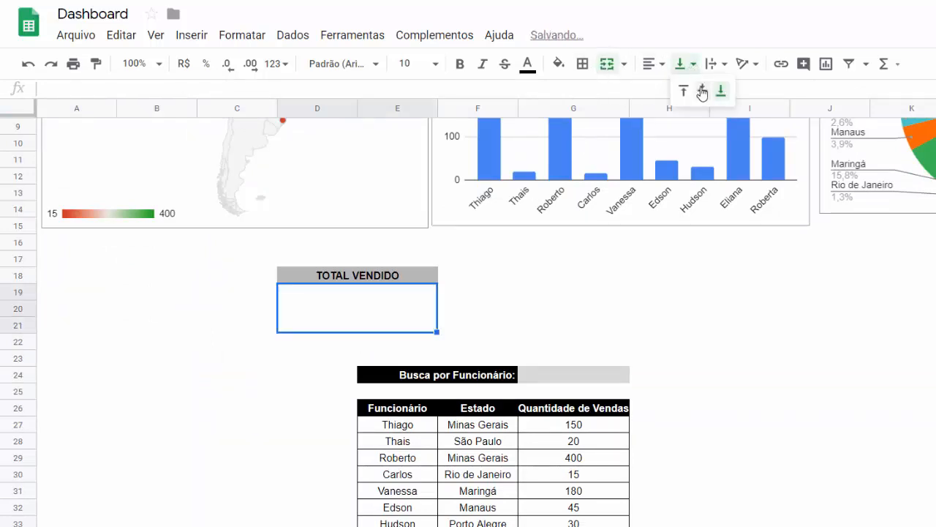
pyautogui.click(703, 88)
pyautogui.click(532, 329)
pyautogui.click(372, 316)
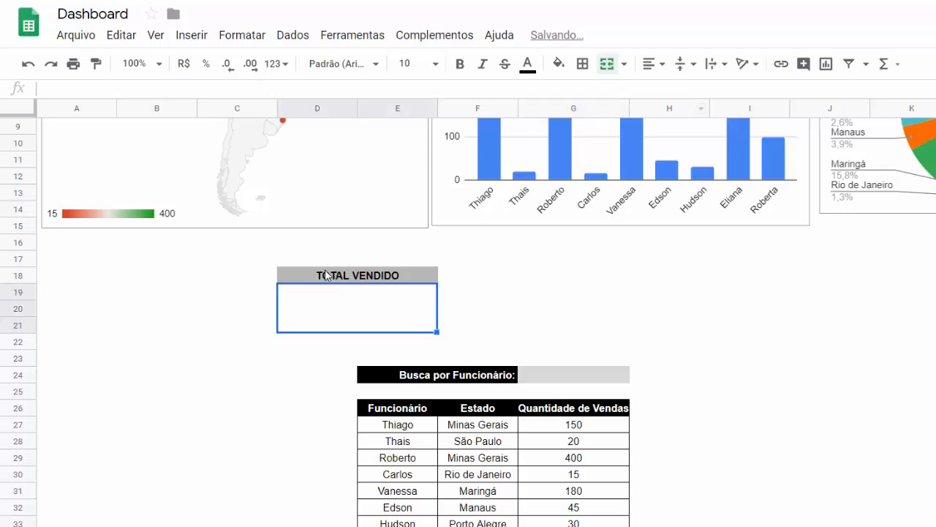
# Apply all borders to the TOTAL VENDIDO heading and the merged cell below it.
pyautogui.moveTo(327, 275); pyautogui.dragTo(341, 300)
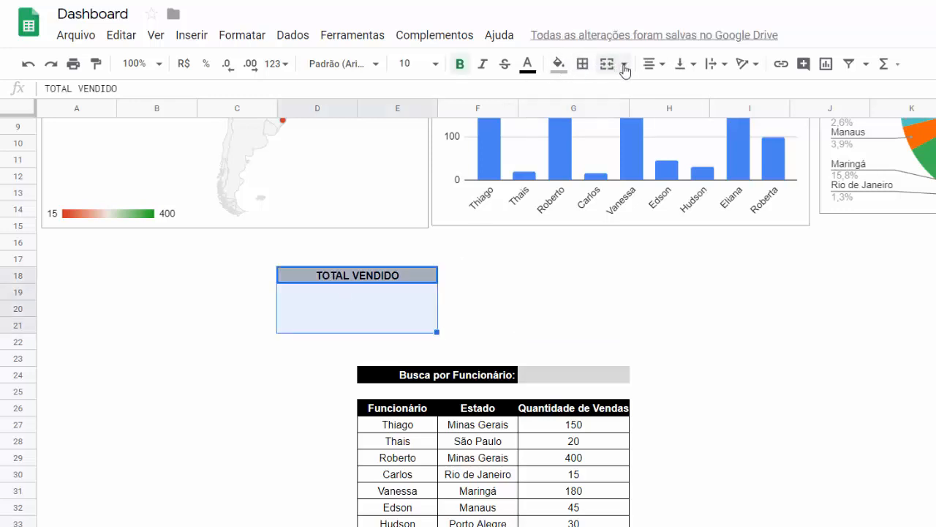
pyautogui.click(582, 64)
pyautogui.click(588, 94)
pyautogui.click(573, 259)
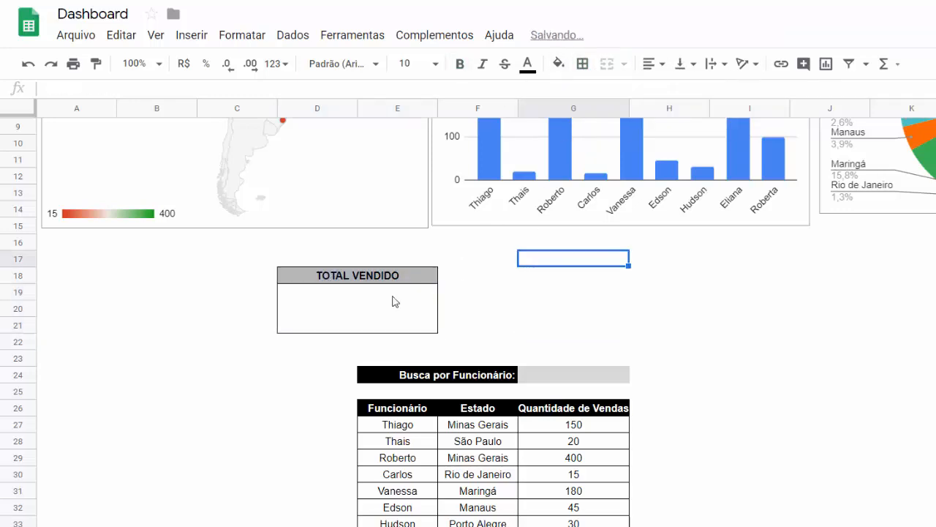
# Begin a formula in merged cell D19 with the currency prefix ="R$"&.
pyautogui.click(371, 313)
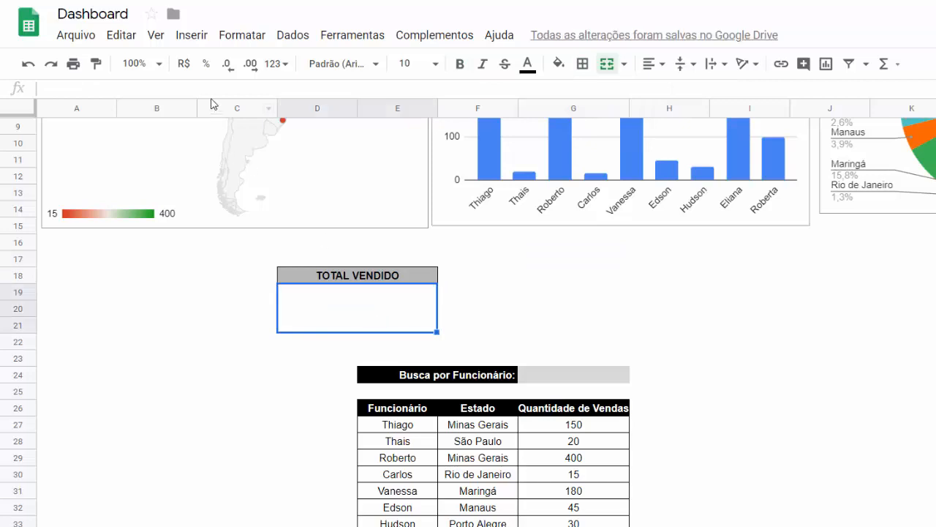
pyautogui.write('=')
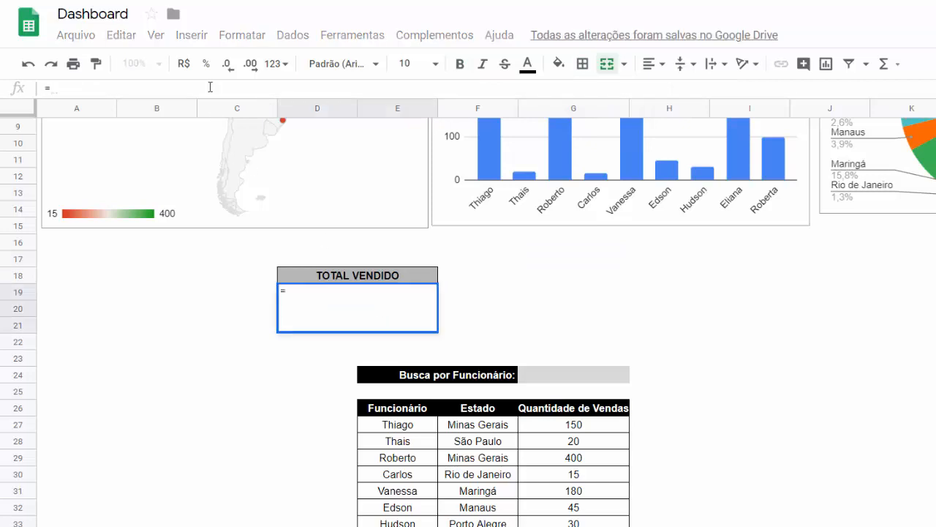
pyautogui.write('"')
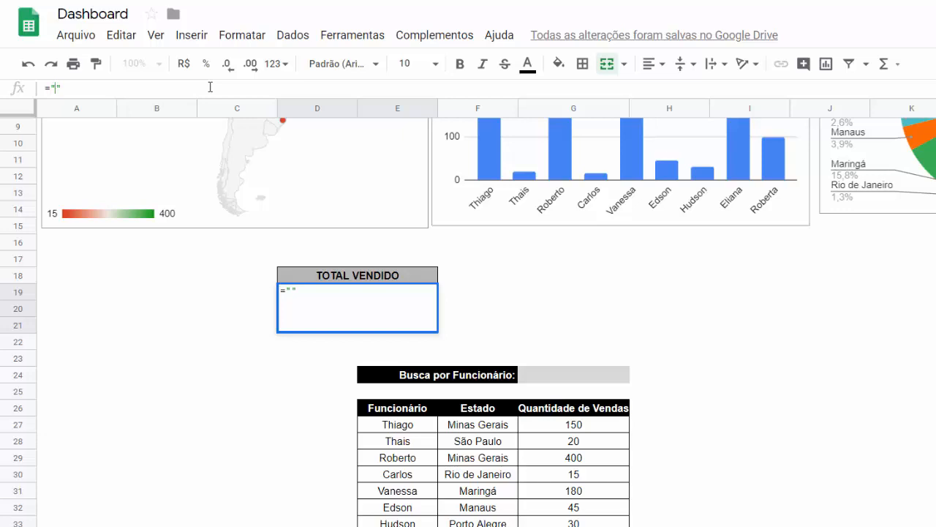
pyautogui.write('R$"')
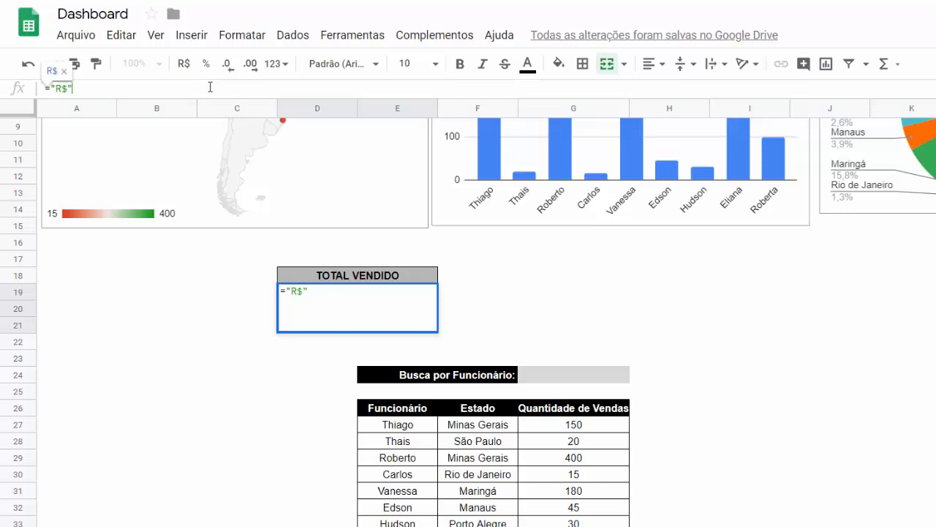
pyautogui.write('&')
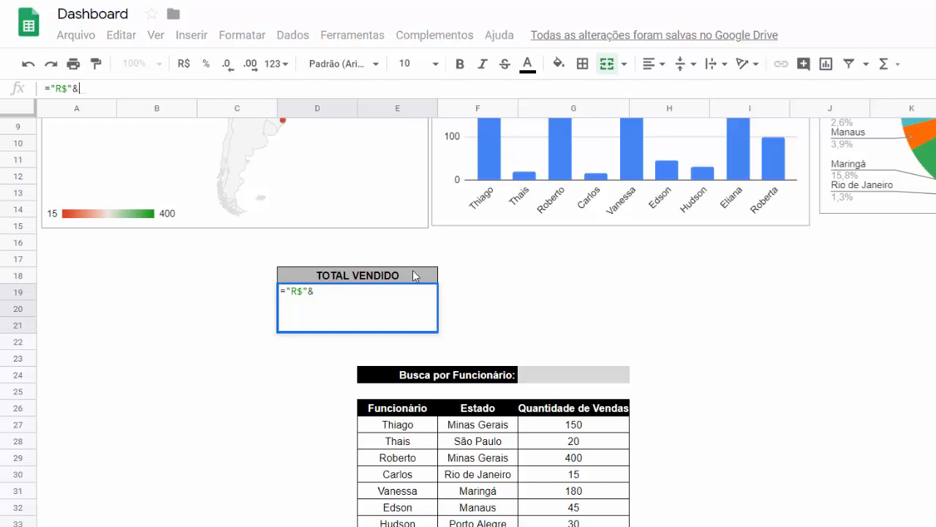
pyautogui.scroll(-2, 414, 275)
pyautogui.click(585, 297)
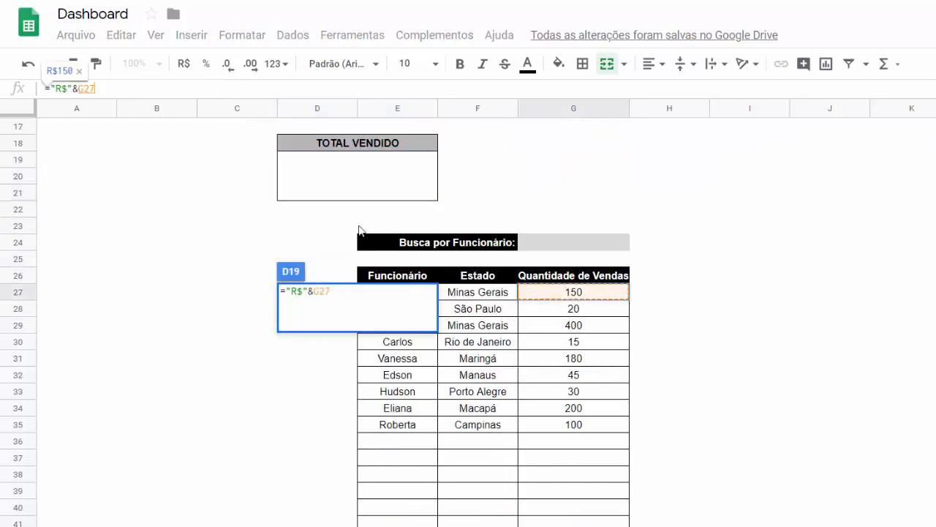
pyautogui.press('BackSpace')
pyautogui.press('BackSpace')
pyautogui.press('BackSpace')
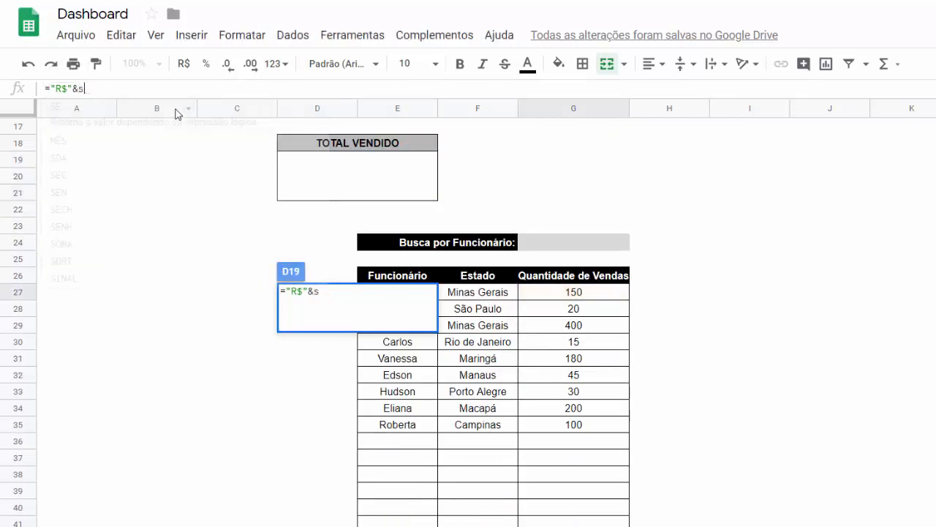
# Complete the D19 formula with SOMA(G27:G) to total the sales quantity column.
pyautogui.write('soma(')
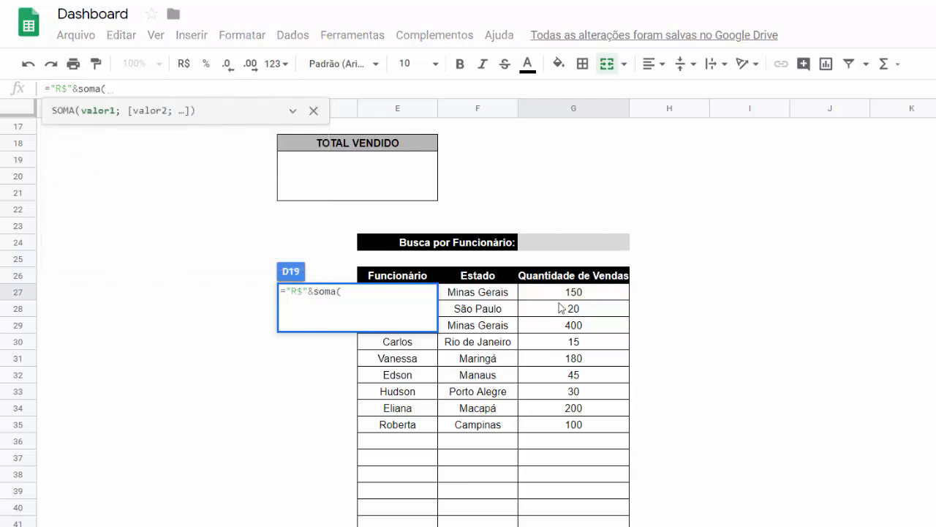
pyautogui.click(569, 294)
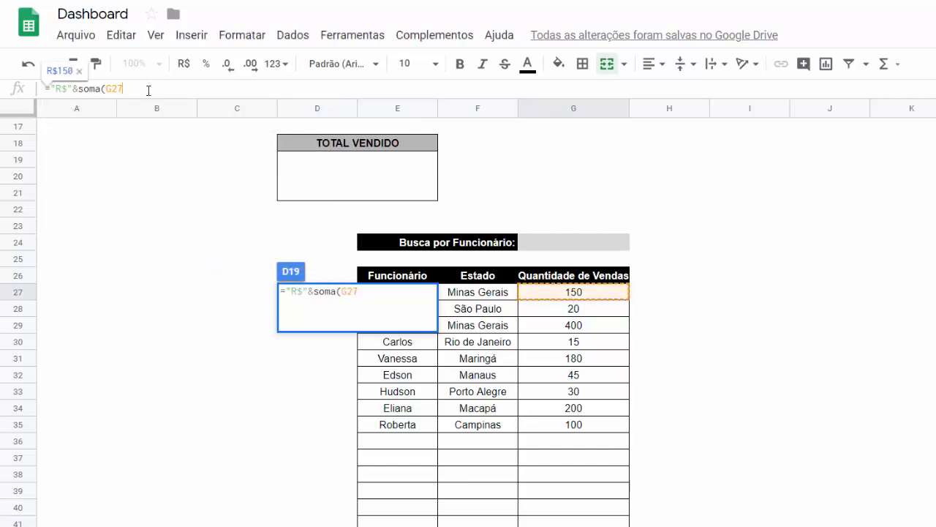
pyautogui.write(':G)')
pyautogui.press('Return')
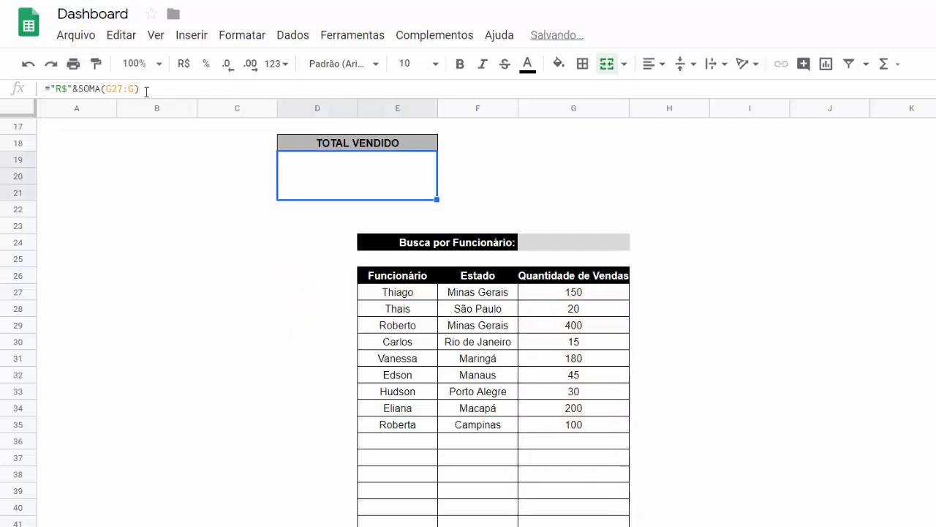
# Make the total in D19 bold with font size 30.
pyautogui.click(460, 63)
pyautogui.click(424, 63)
pyautogui.write('30')
pyautogui.press('Return')
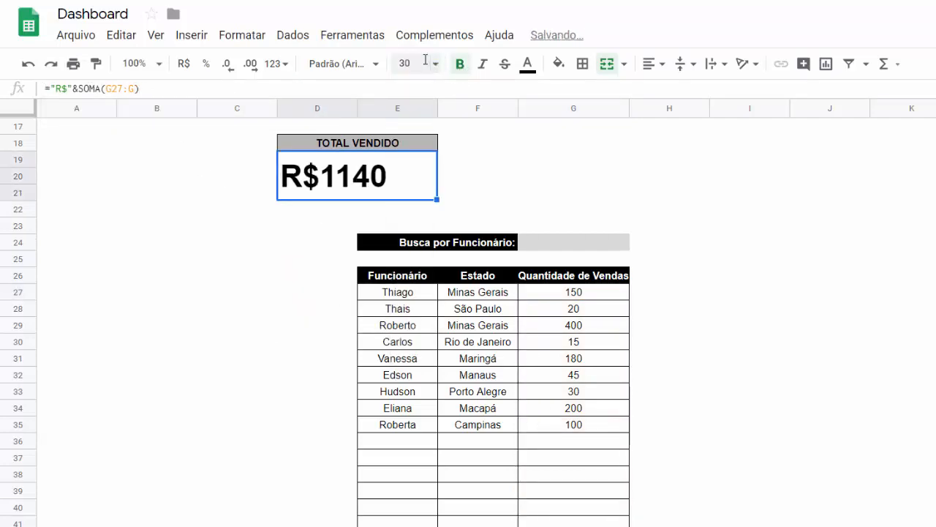
# Centre the total horizontally in its merged cell and check the finished TOTAL VENDIDO box.
pyautogui.click(650, 63)
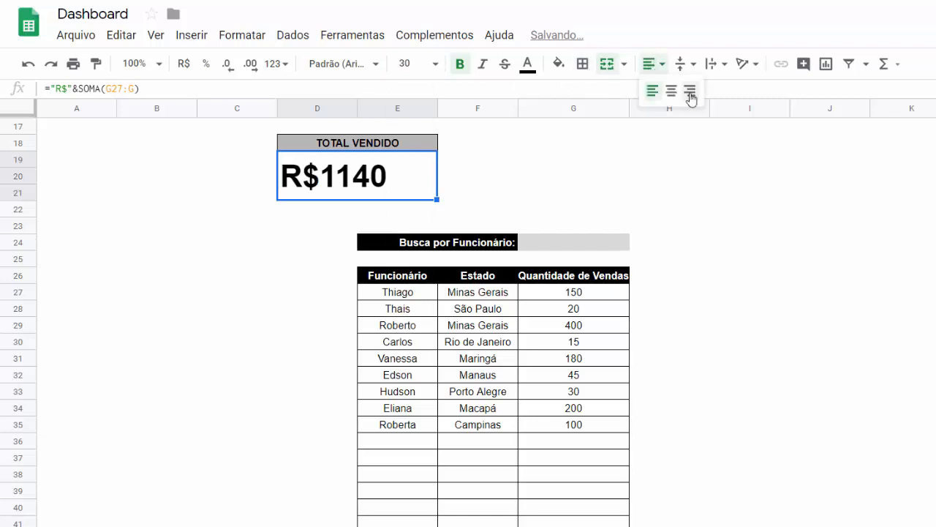
pyautogui.click(680, 93)
pyautogui.click(700, 192)
pyautogui.scroll(1, 408, 262)
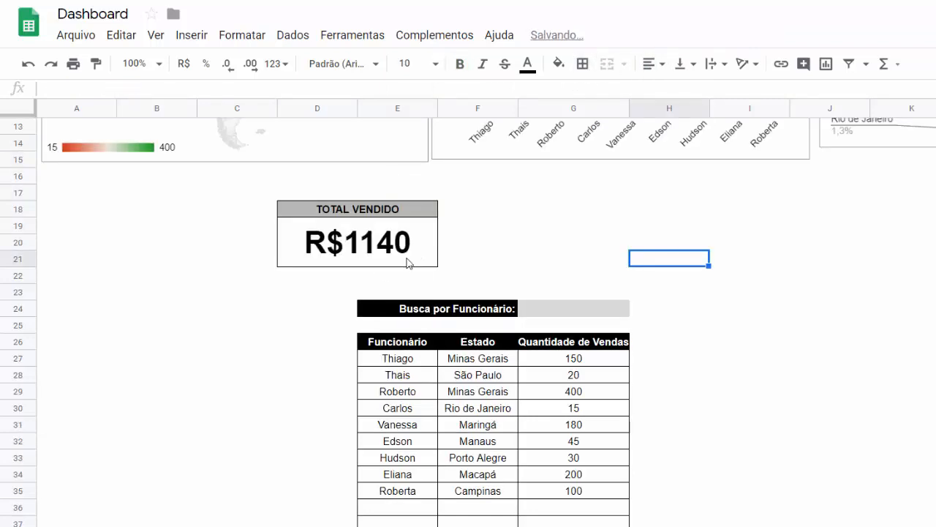
pyautogui.click(393, 246)
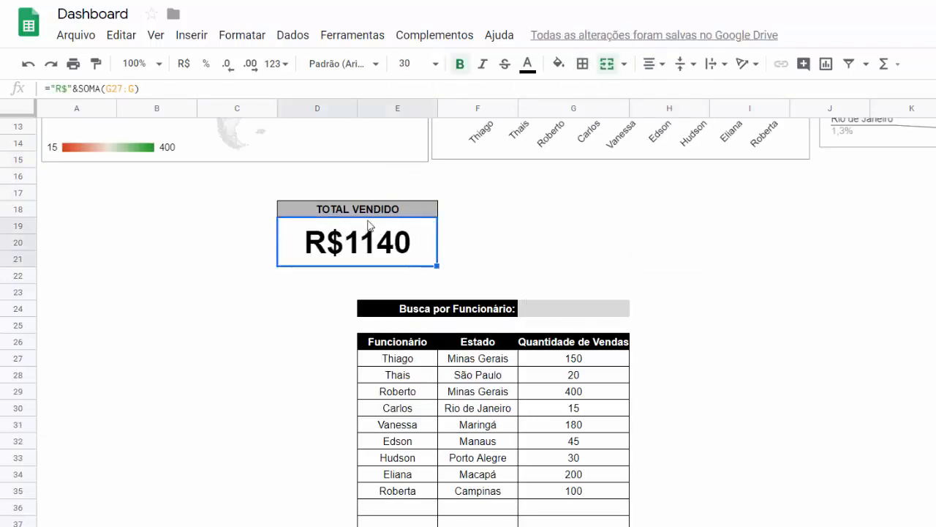
# Copy the TOTAL VENDIDO box with its value and paste the copy at G18.
pyautogui.moveTo(337, 213); pyautogui.dragTo(395, 253)
pyautogui.hotkey('ctrl', 'c')
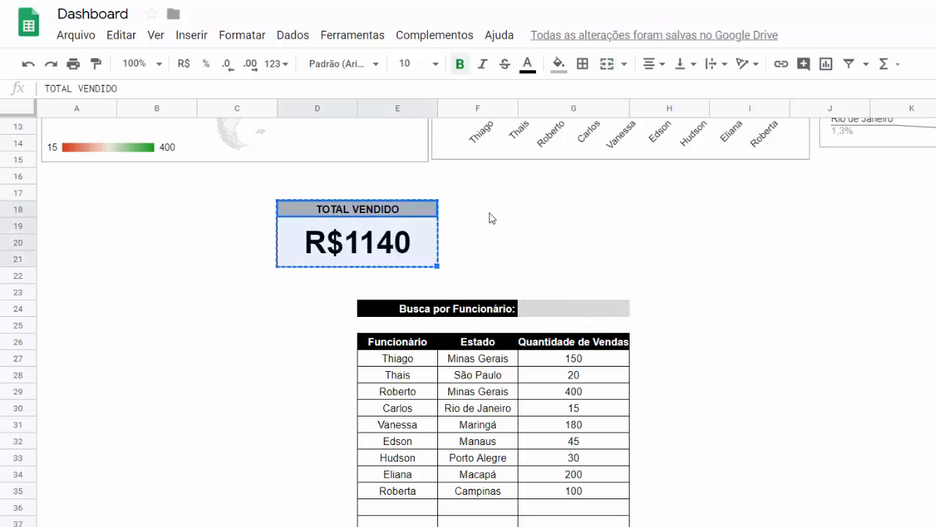
pyautogui.click(497, 212)
pyautogui.click(536, 216)
pyautogui.hotkey('ctrl', 'v')
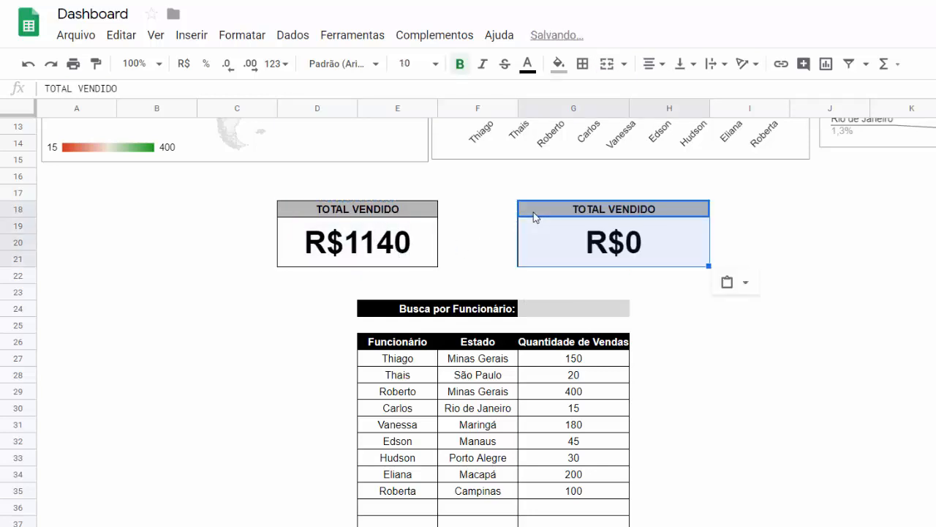
# Retitle the copied box as MÉDIA DE VENDAS POR FUNC.
pyautogui.click(576, 214)
pyautogui.write('MÉDI')
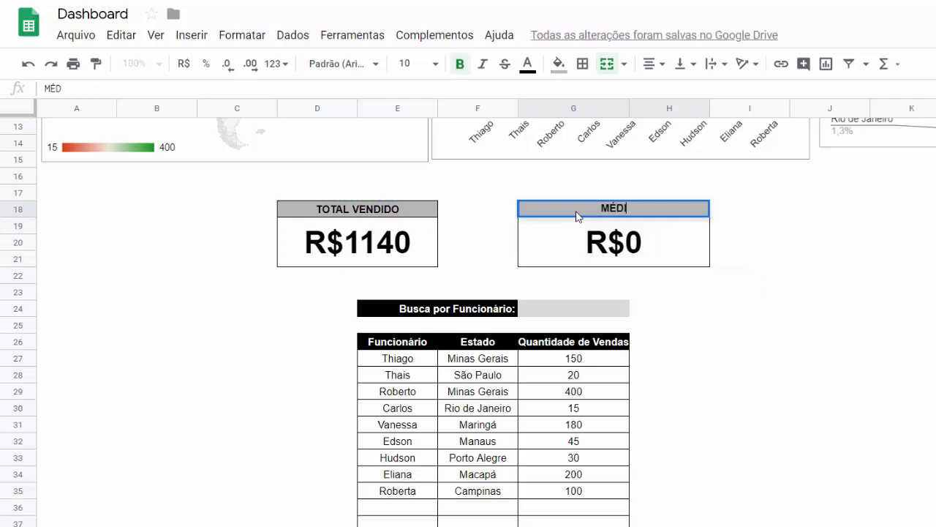
pyautogui.write('A DE VENDAS POR FUNC')
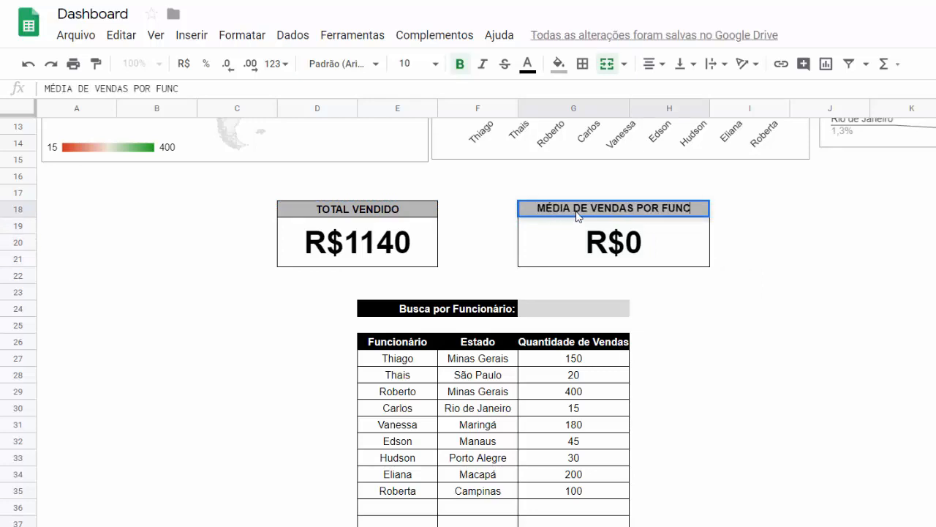
pyautogui.write('.')
pyautogui.press('Return')
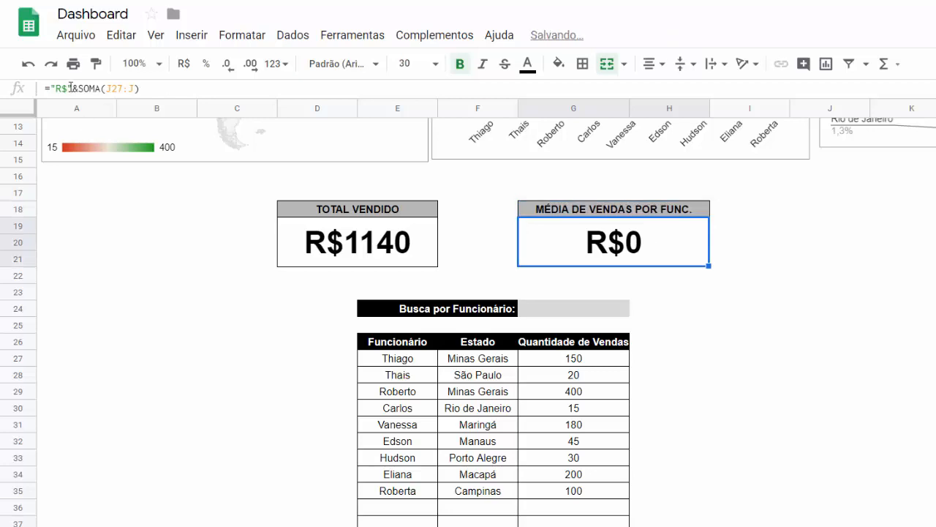
# Replace the SOMA part of the copied box's formula with MÉDIA(G27:G), keeping the "R$"& prefix.
pyautogui.click(79, 89)
pyautogui.moveTo(79, 89); pyautogui.dragTo(152, 78)
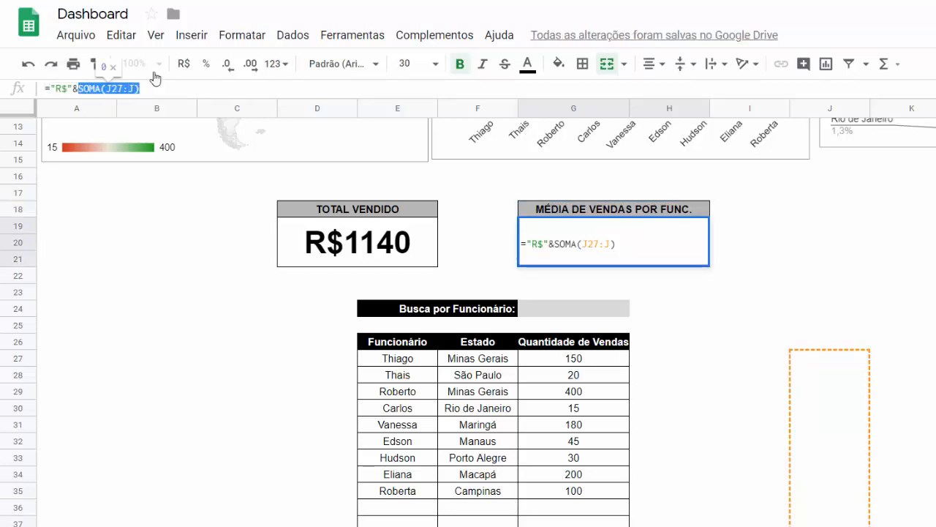
pyautogui.write('MÉDIA(')
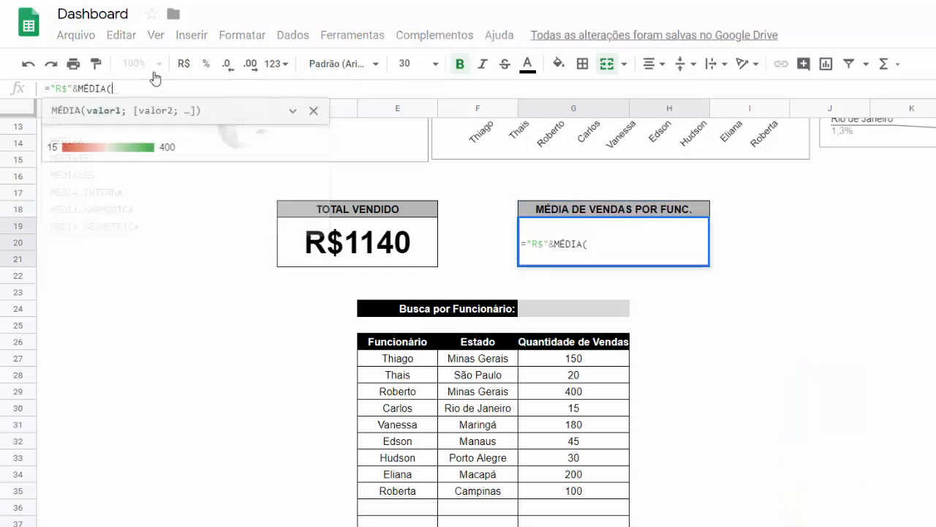
pyautogui.click(573, 358)
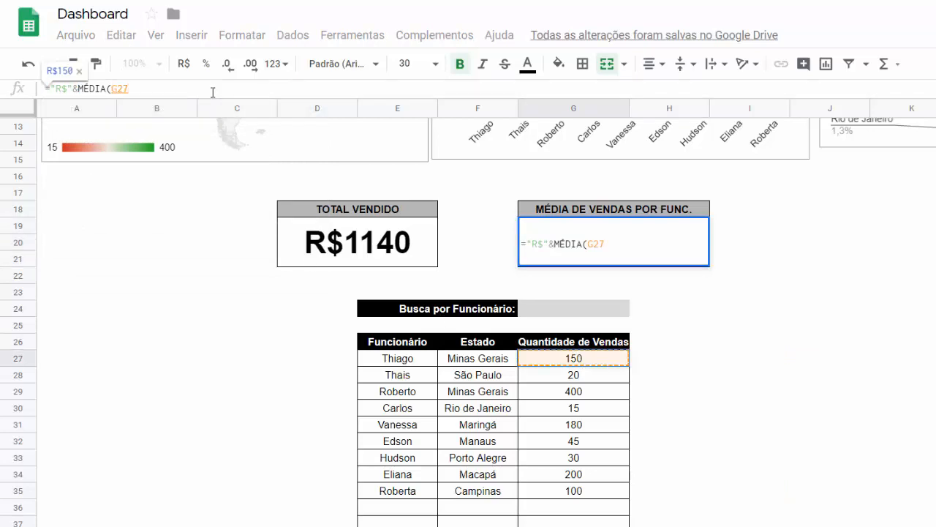
pyautogui.write(':G)')
pyautogui.press('Return')
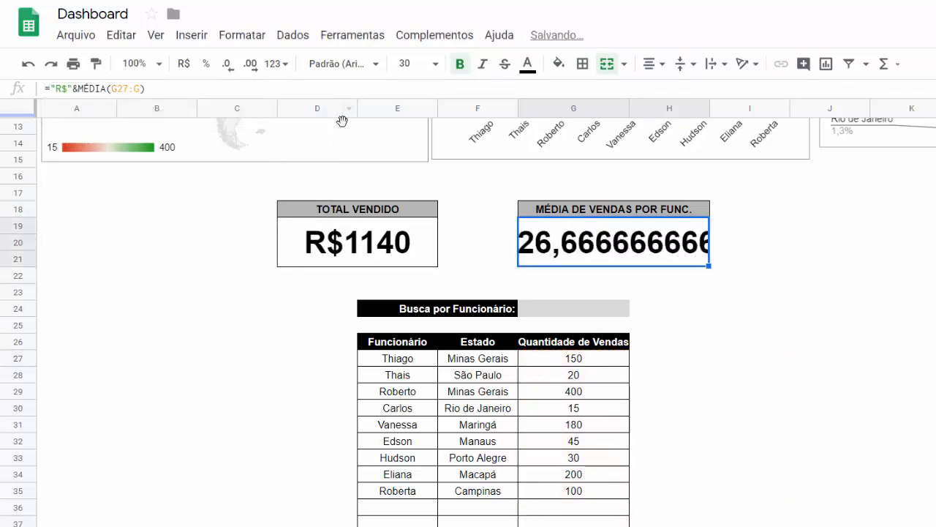
# Wrap the average in ARRED with 2 decimal places, making the formula ="R$"&ARRED(MÉDIA(G27:G);2).
pyautogui.click(78, 89)
pyautogui.write('ARRE')
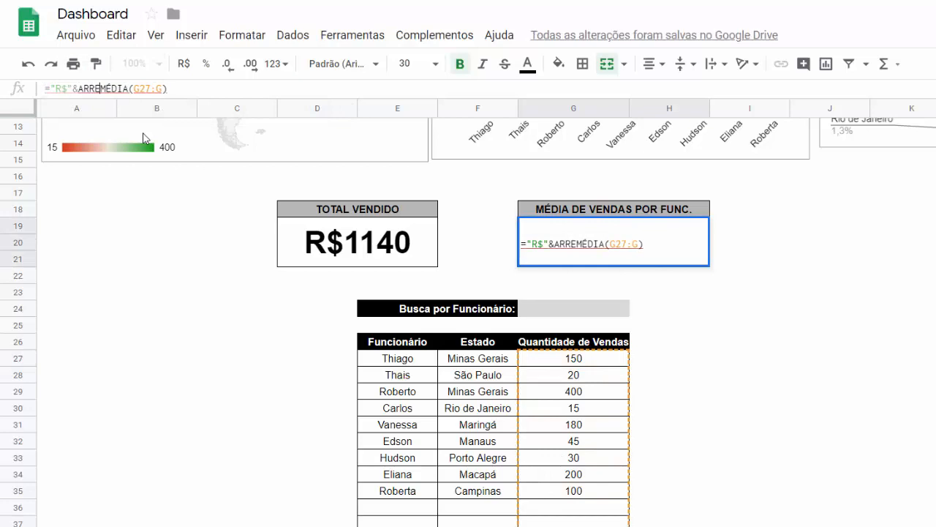
pyautogui.write('D(')
pyautogui.press('End')
pyautogui.write(';')
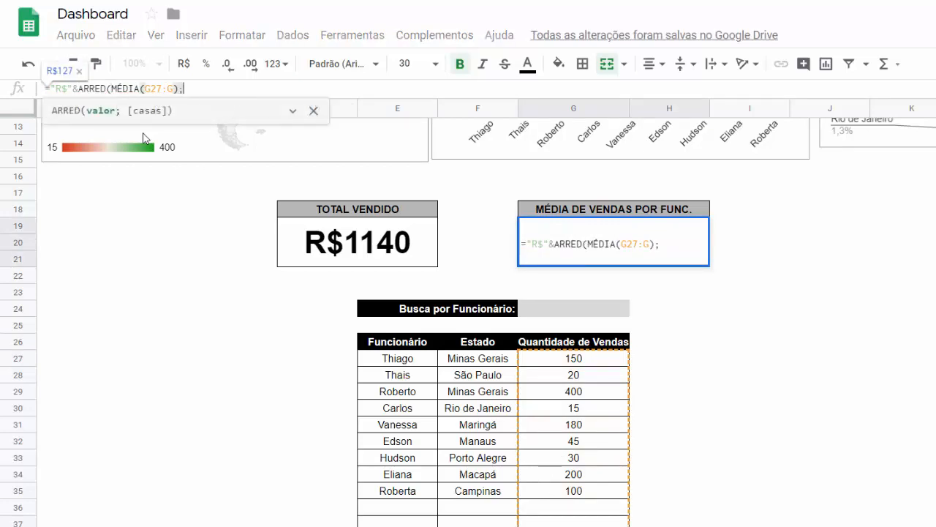
pyautogui.write('2)')
pyautogui.press('Return')
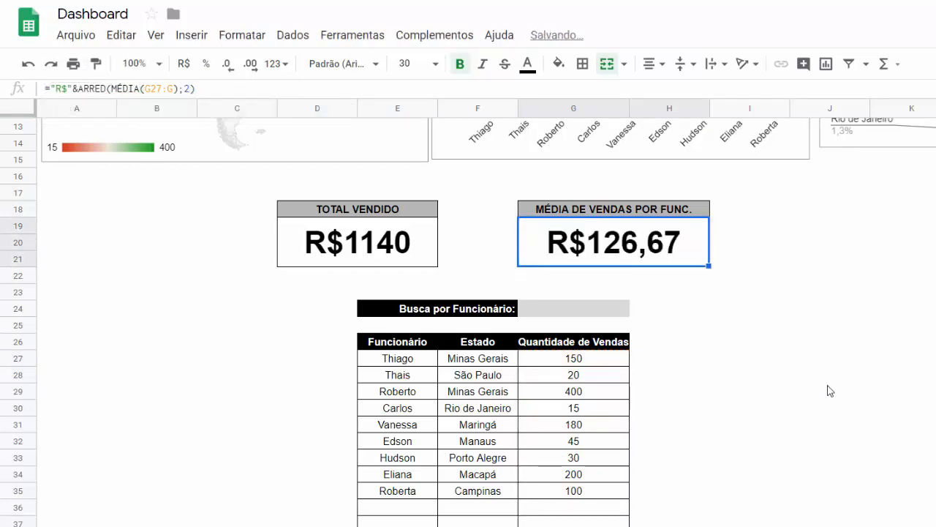
# Review the average box together with the charts above it.
pyautogui.click(830, 377)
pyautogui.click(600, 256)
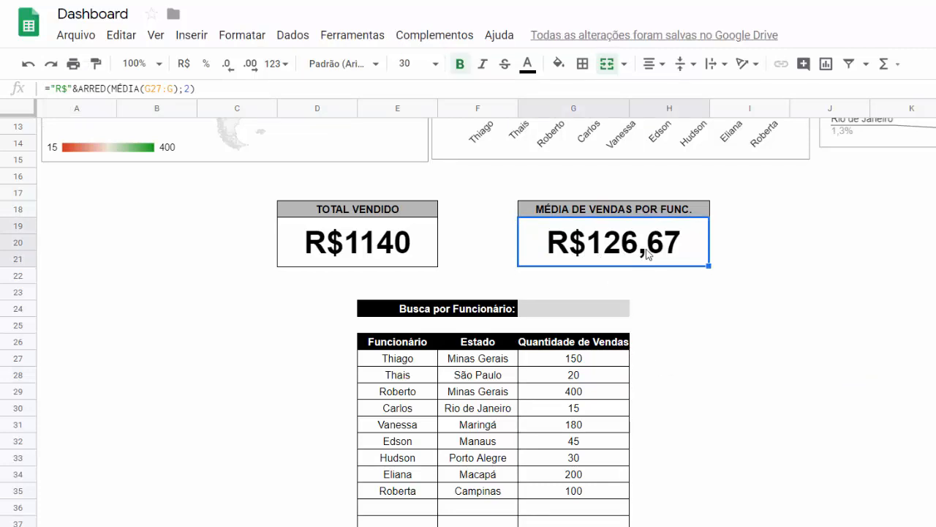
pyautogui.scroll(4, 702, 364)
pyautogui.click(767, 424)
pyautogui.click(853, 407)
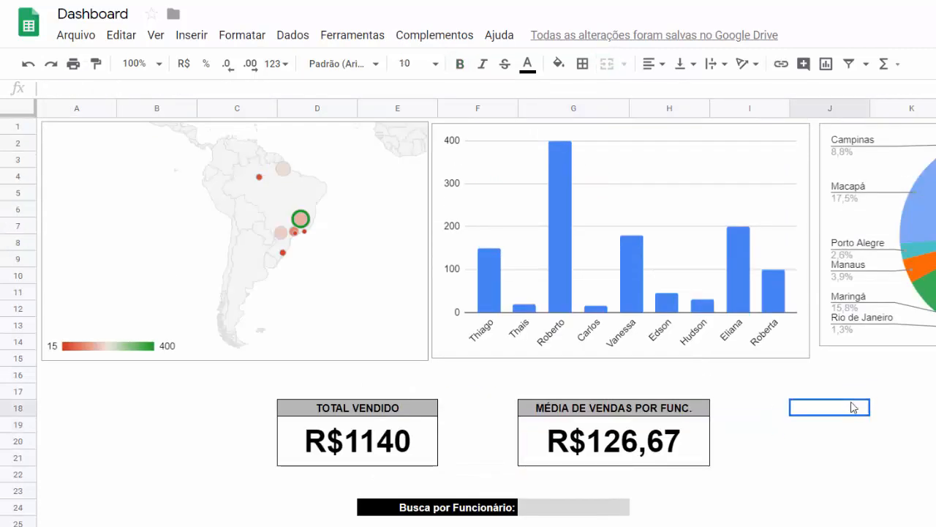
pyautogui.click(935, 409)
# Filter the table by a partial employee name in the search cell and check the charts and both summary boxes.
pyautogui.scroll(-5, 587, 481)
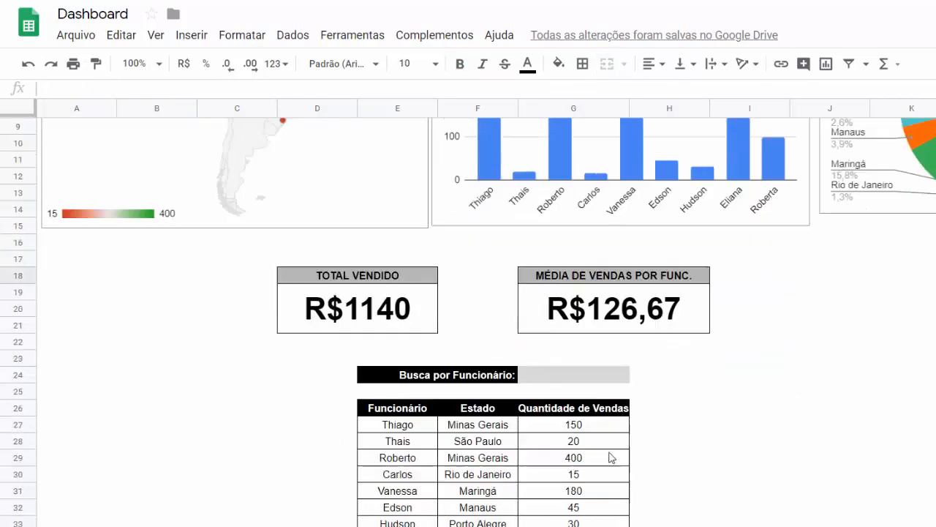
pyautogui.click(569, 313)
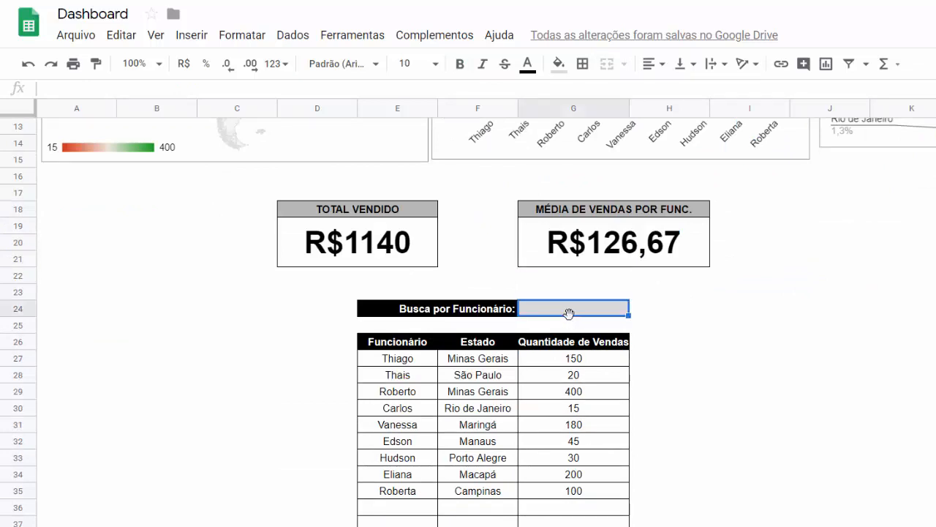
pyautogui.write('Rob')
pyautogui.press('Return')
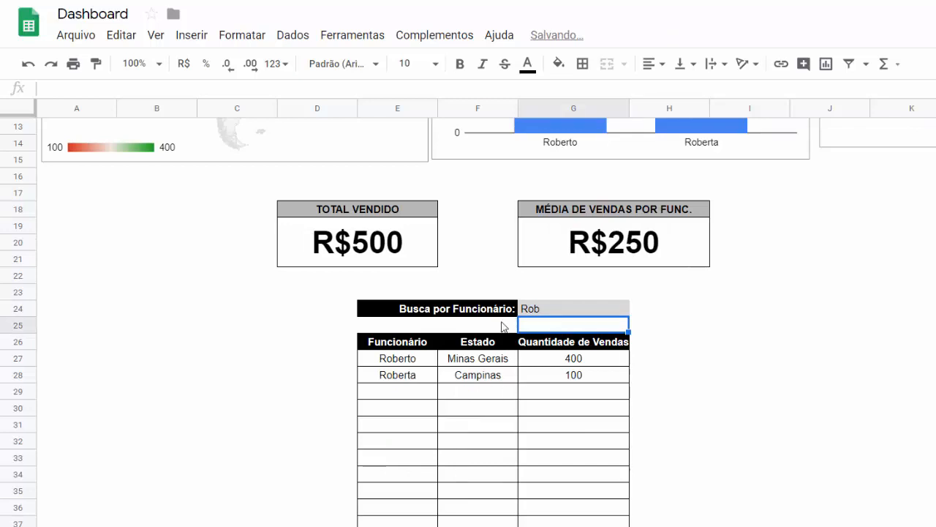
pyautogui.scroll(5, 492, 351)
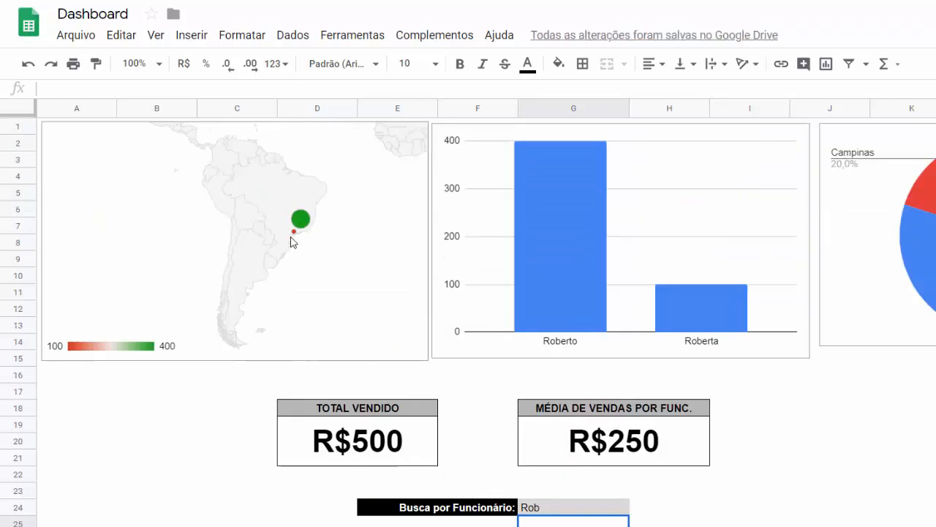
pyautogui.scroll(-3, 518, 357)
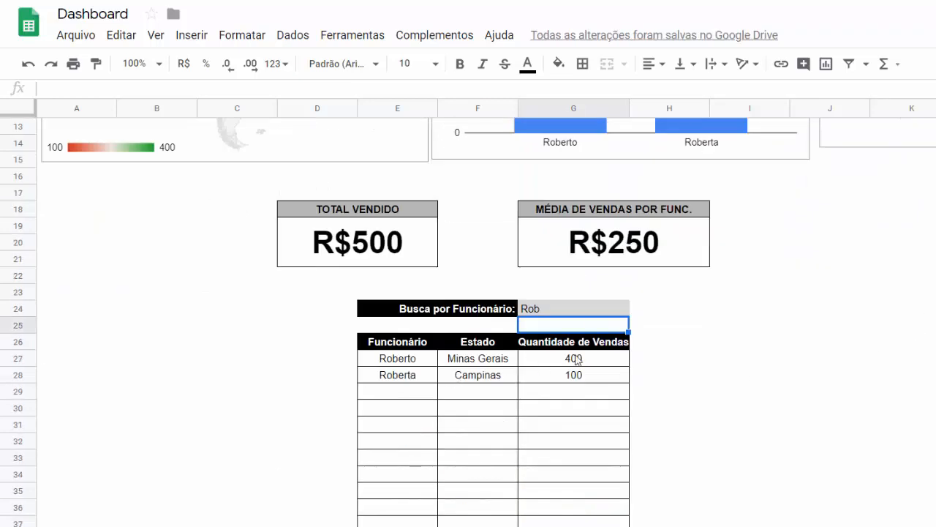
pyautogui.click(614, 245)
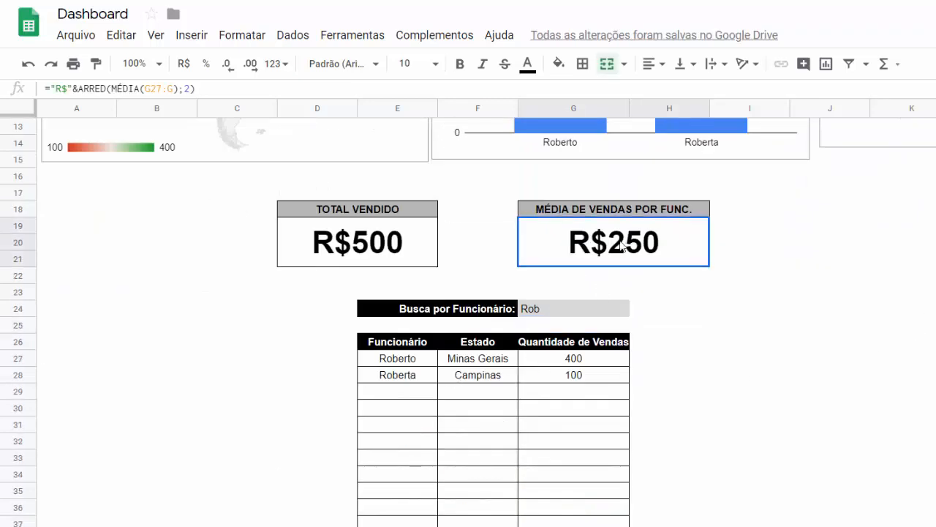
pyautogui.click(420, 256)
# Filter the table by one employee's full first name in the search cell.
pyautogui.click(568, 315)
pyautogui.write('El')
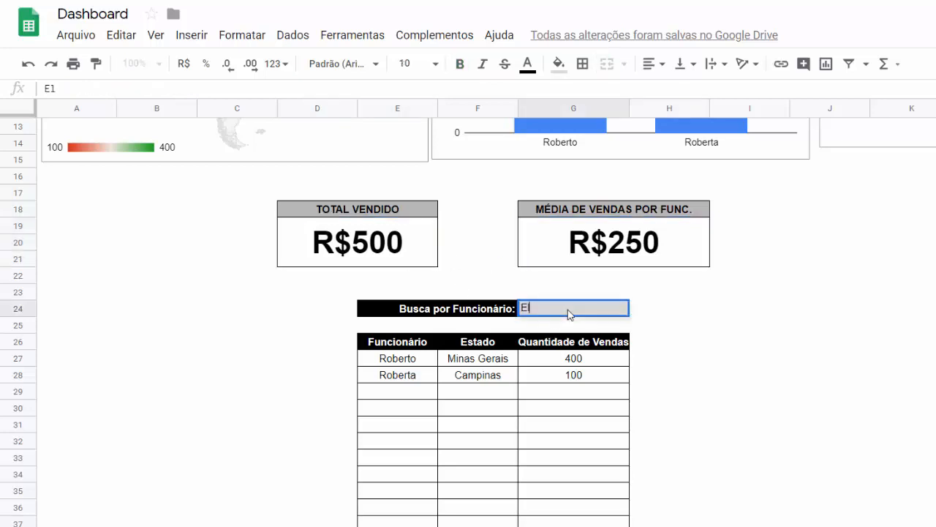
pyautogui.write('iana')
pyautogui.press('Return')
# Compare the filtered sales amount with the total and average boxes, and inspect the map, column and pie charts.
pyautogui.click(577, 359)
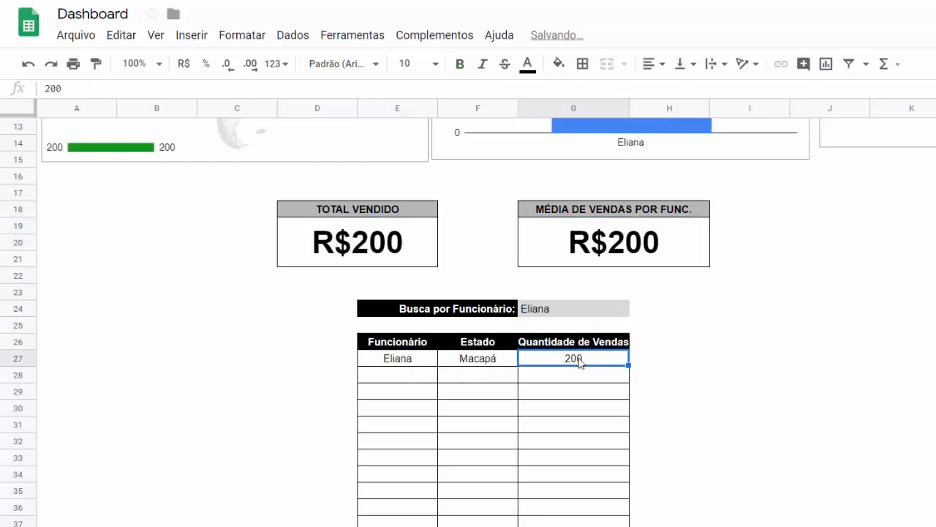
pyautogui.click(397, 262)
pyautogui.click(594, 260)
pyautogui.scroll(3, 606, 284)
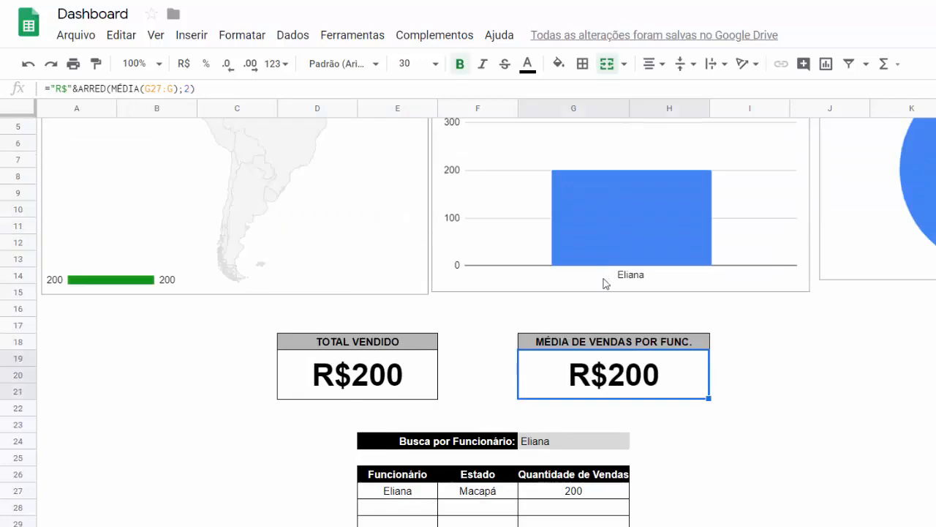
pyautogui.scroll(2, 593, 472)
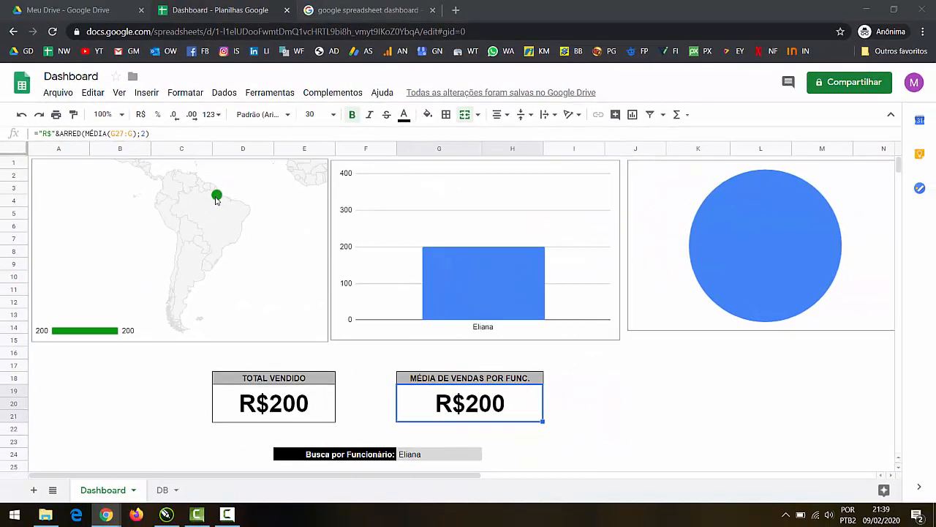
pyautogui.click(283, 171)
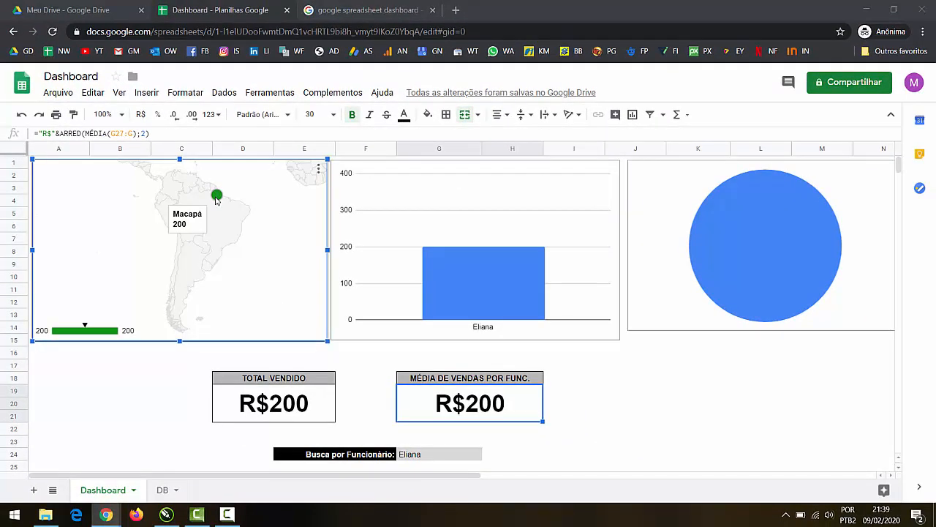
pyautogui.click(490, 290)
pyautogui.click(801, 264)
# Clear the employee search cell and check the whole dashboard with all employees.
pyautogui.scroll(-6, 786, 349)
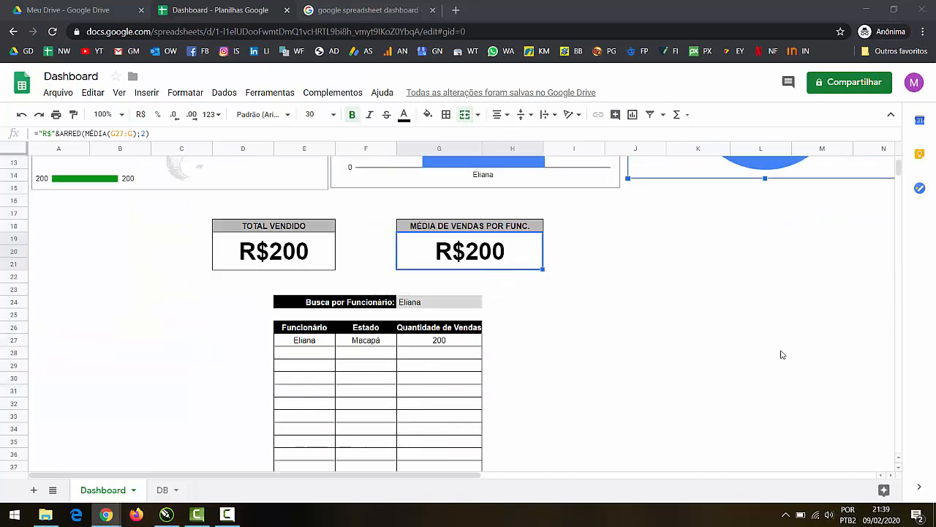
pyautogui.click(443, 305)
pyautogui.press('Delete')
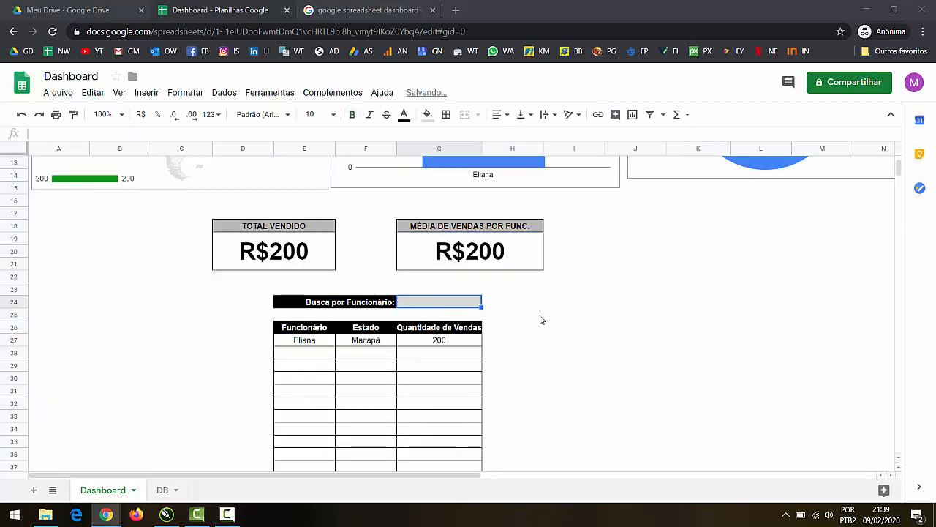
pyautogui.click(653, 332)
pyautogui.scroll(1, 532, 365)
pyautogui.scroll(2, 532, 364)
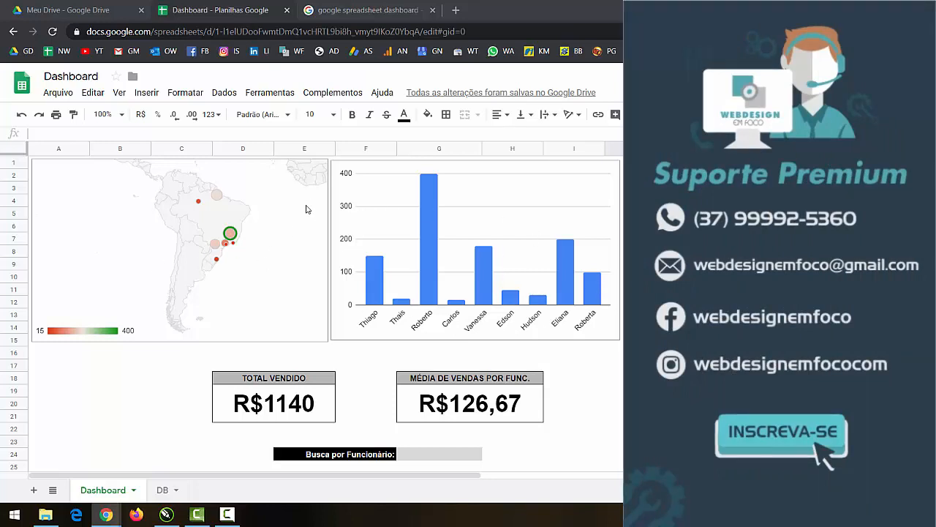
# Look over the two summary boxes and the employee search area of the finished dashboard.
pyautogui.click(543, 378)
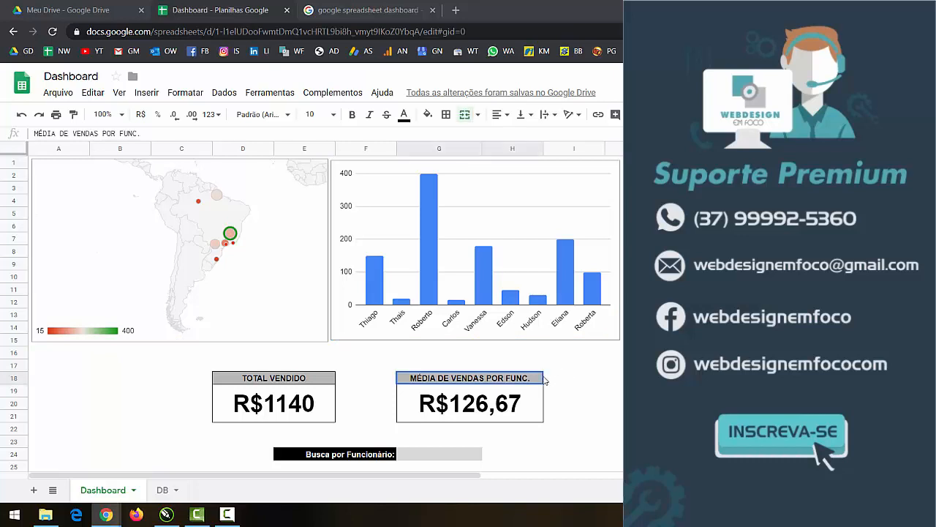
pyautogui.click(541, 388)
pyautogui.click(318, 380)
pyautogui.scroll(-3, 318, 380)
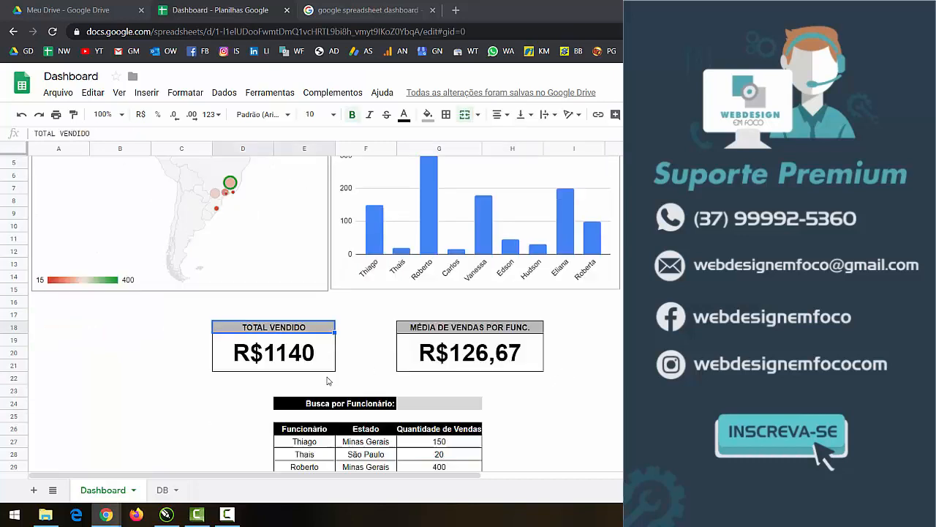
pyautogui.click(447, 357)
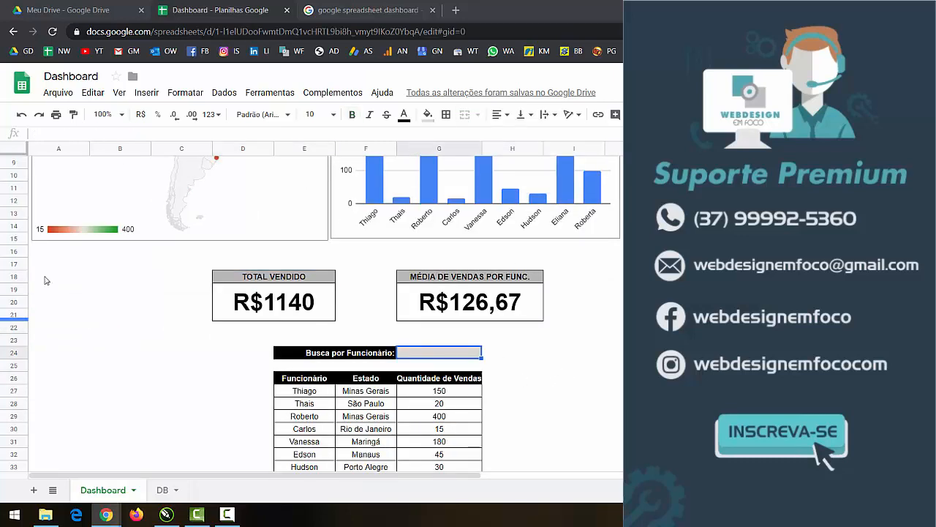
pyautogui.scroll(3, 209, 301)
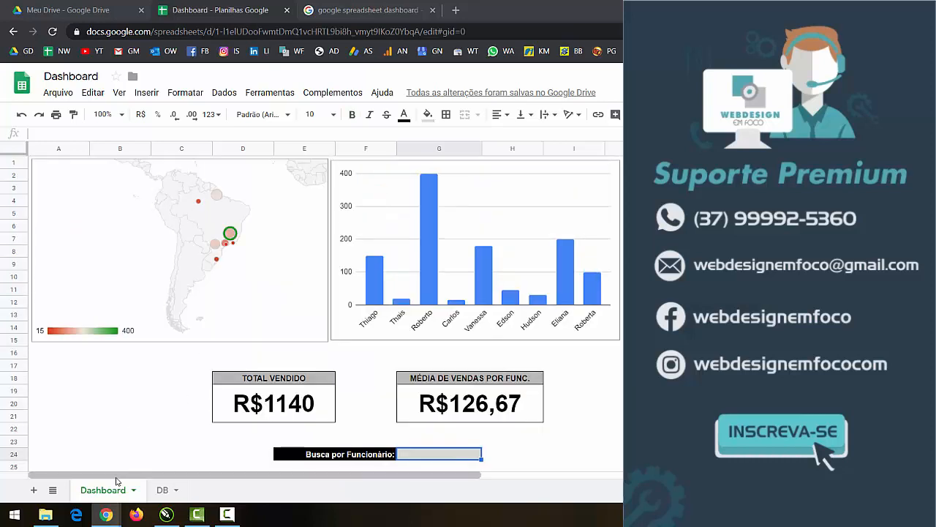
# View the source data on the DB sheet and return to the Dashboard sheet.
pyautogui.click(162, 490)
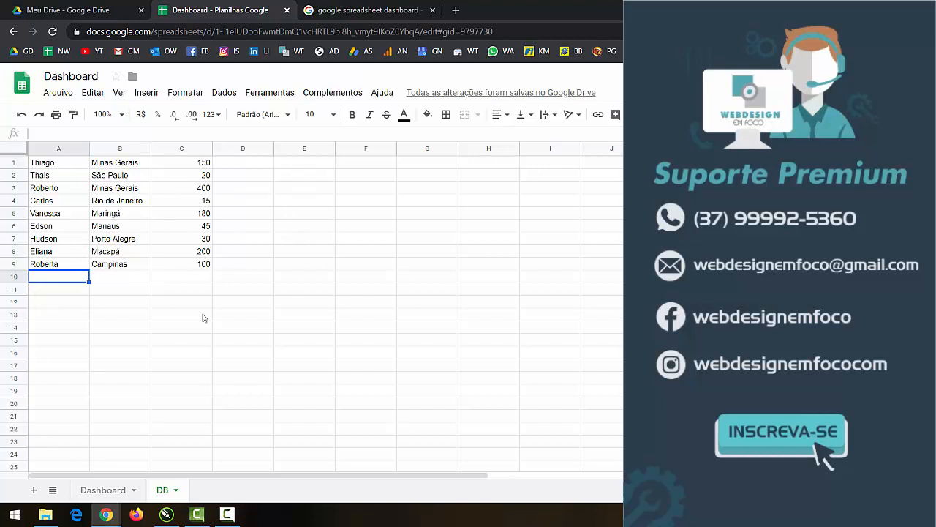
pyautogui.click(122, 488)
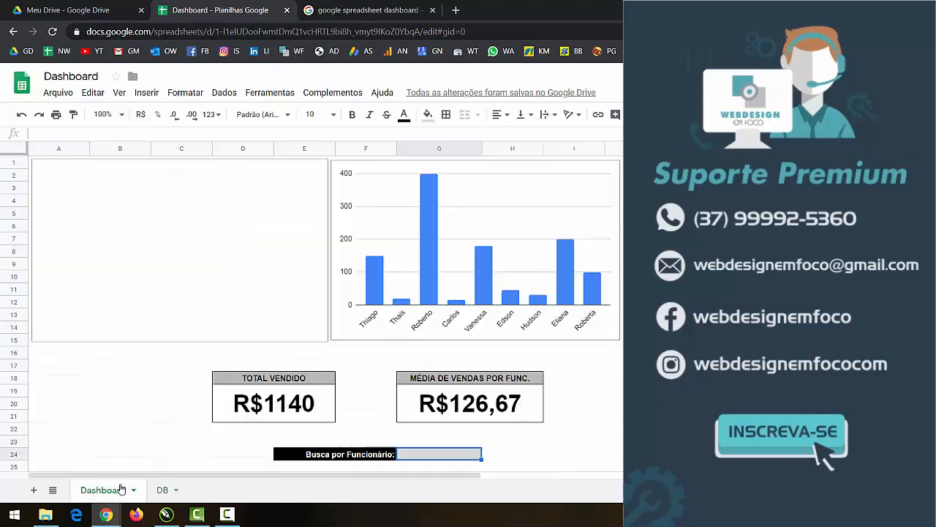
pyautogui.click(166, 490)
pyautogui.click(114, 495)
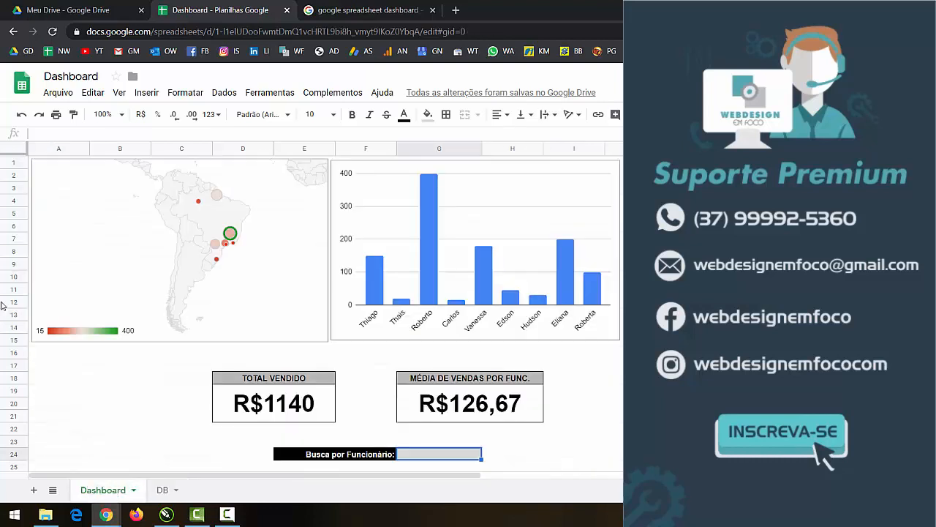